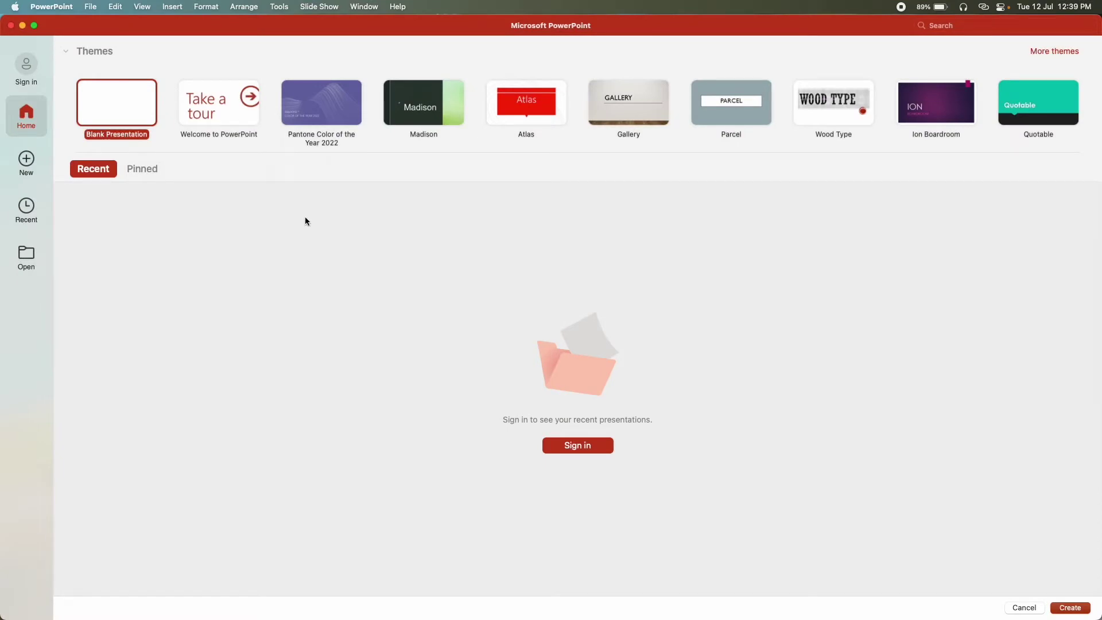
# Browse the theme gallery, then create a new blank presentation (Presentation1)
pyautogui.click(1059, 53)
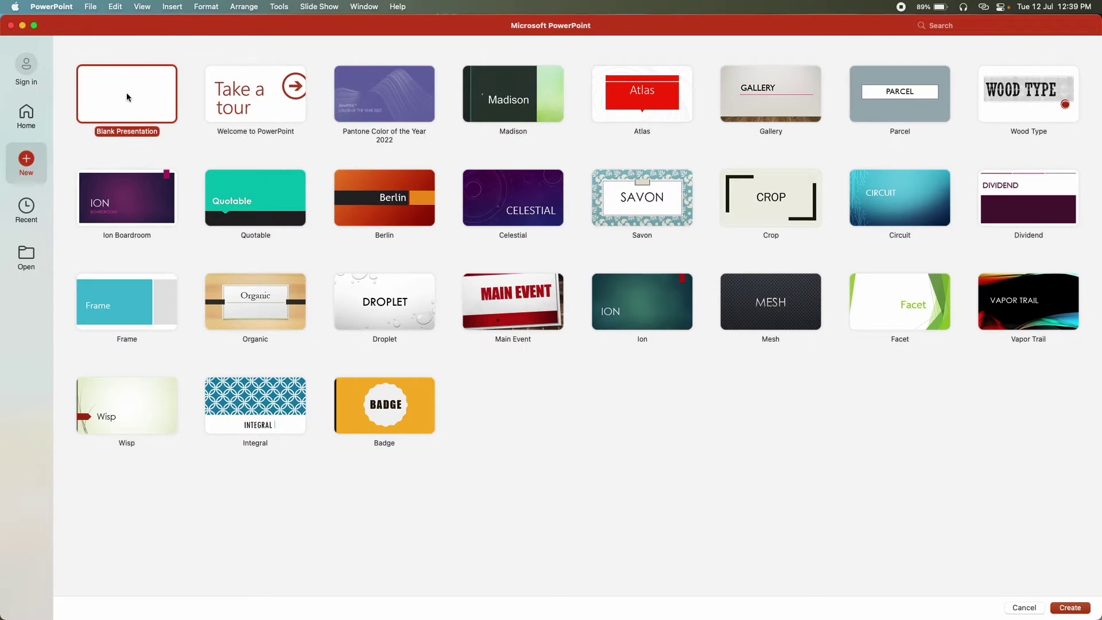
pyautogui.click(33, 114)
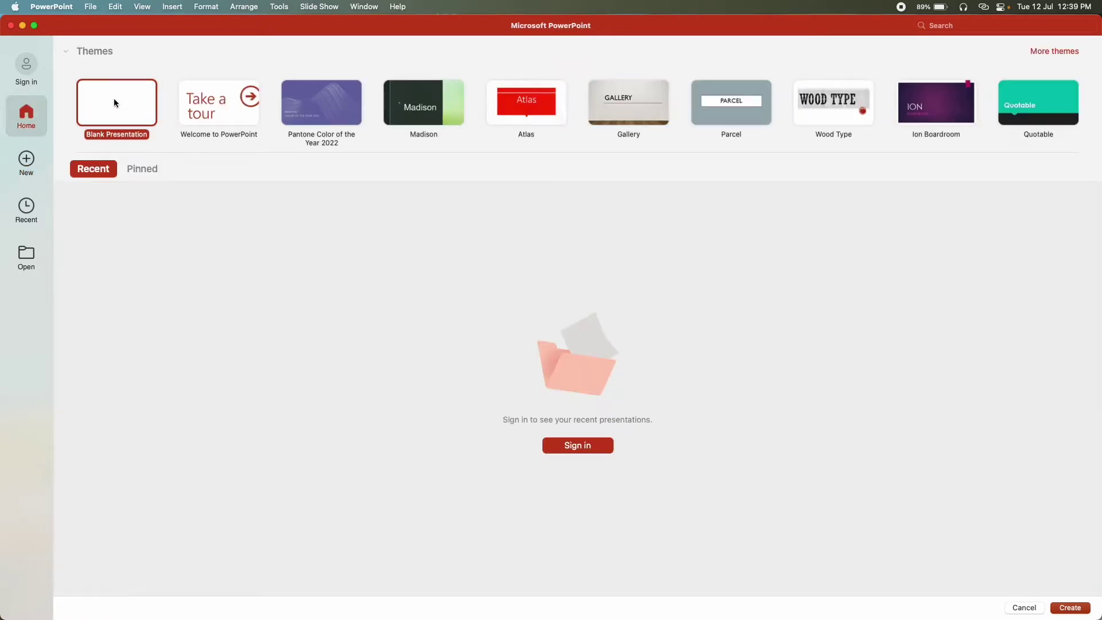
pyautogui.click(1064, 54)
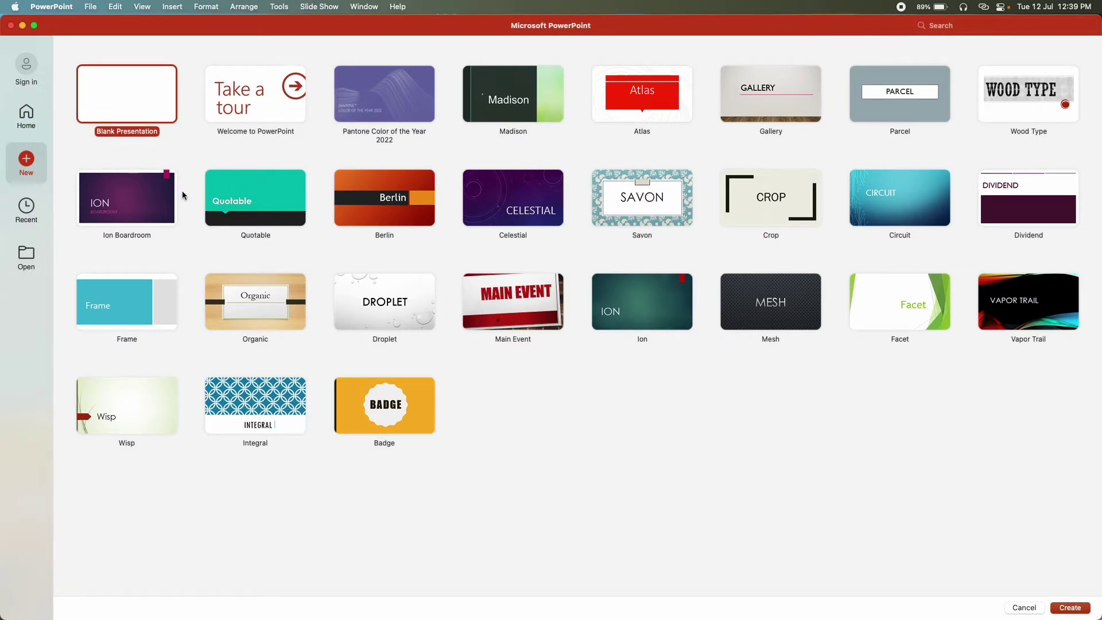
pyautogui.doubleClick(125, 94)
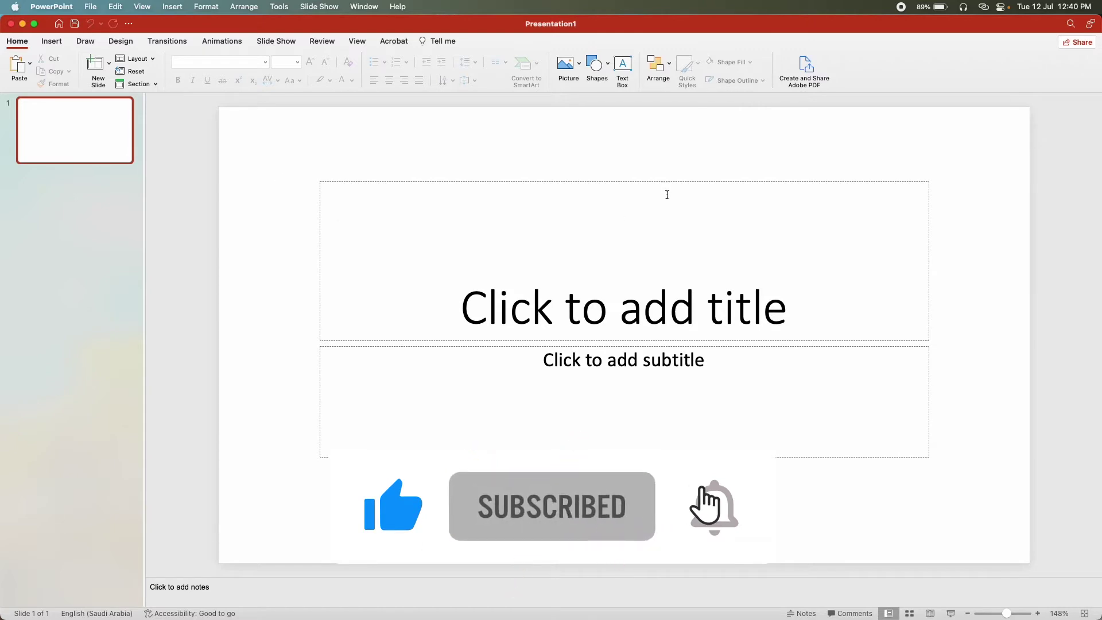
pyautogui.click(99, 134)
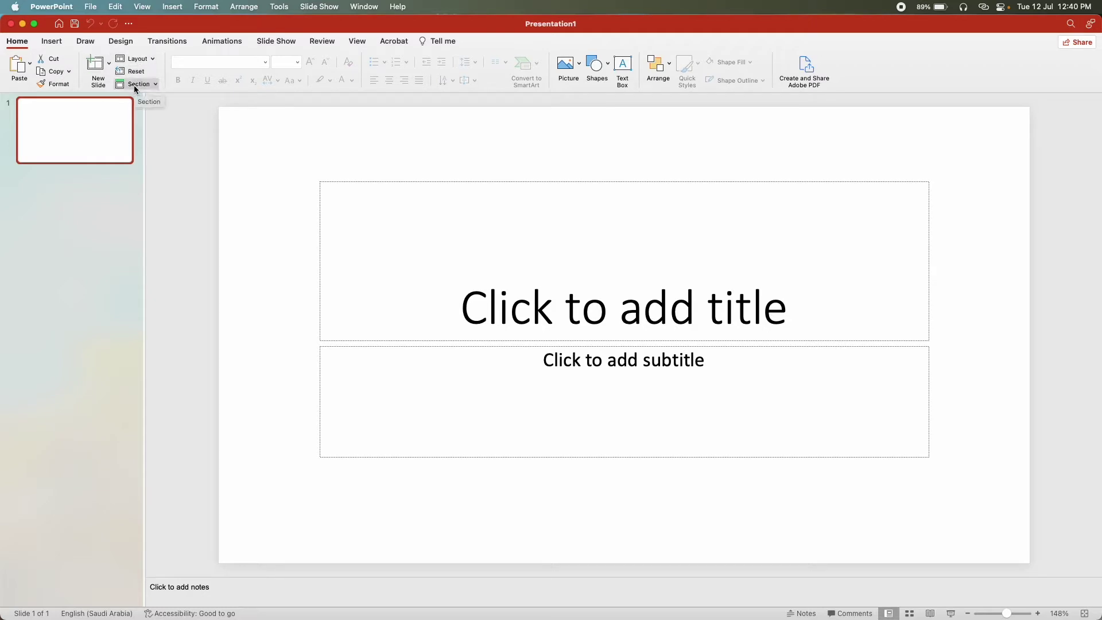
pyautogui.click(136, 85)
pyautogui.click(136, 85)
pyautogui.click(94, 147)
# Add two title-and-content slides so the deck has three slides
pyautogui.click(97, 69)
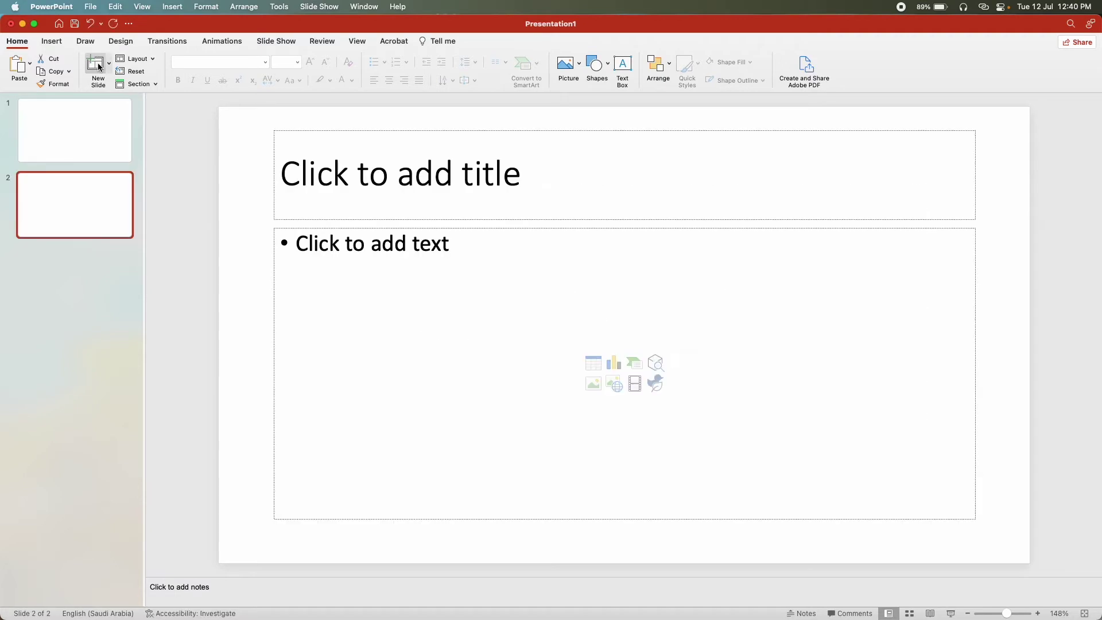
pyautogui.click(99, 67)
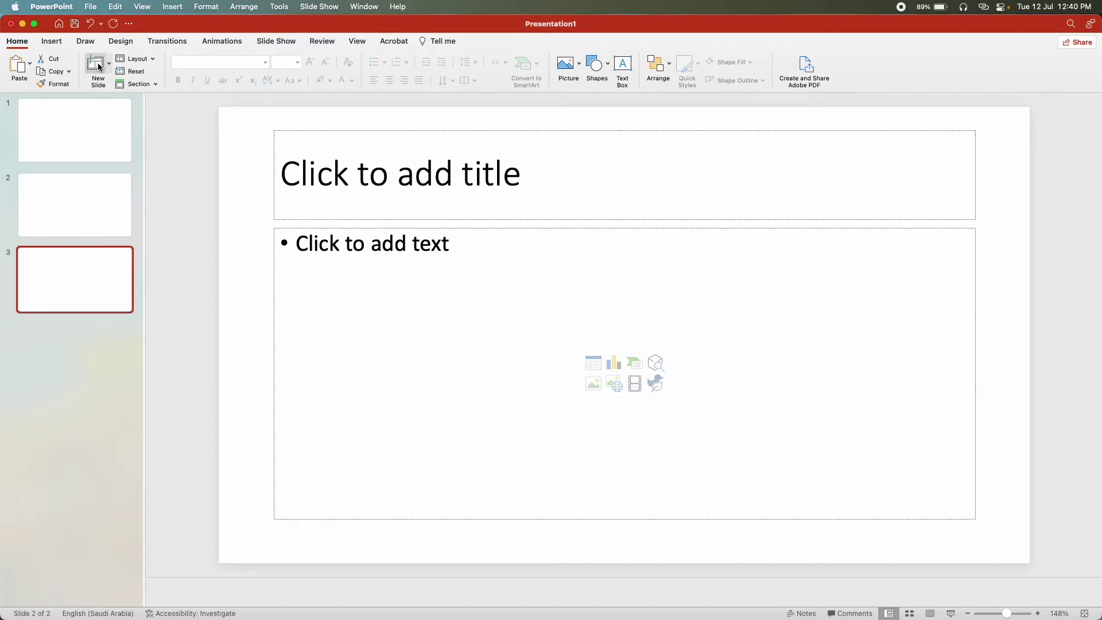
pyautogui.click(77, 105)
pyautogui.click(51, 205)
pyautogui.click(52, 247)
pyautogui.click(118, 155)
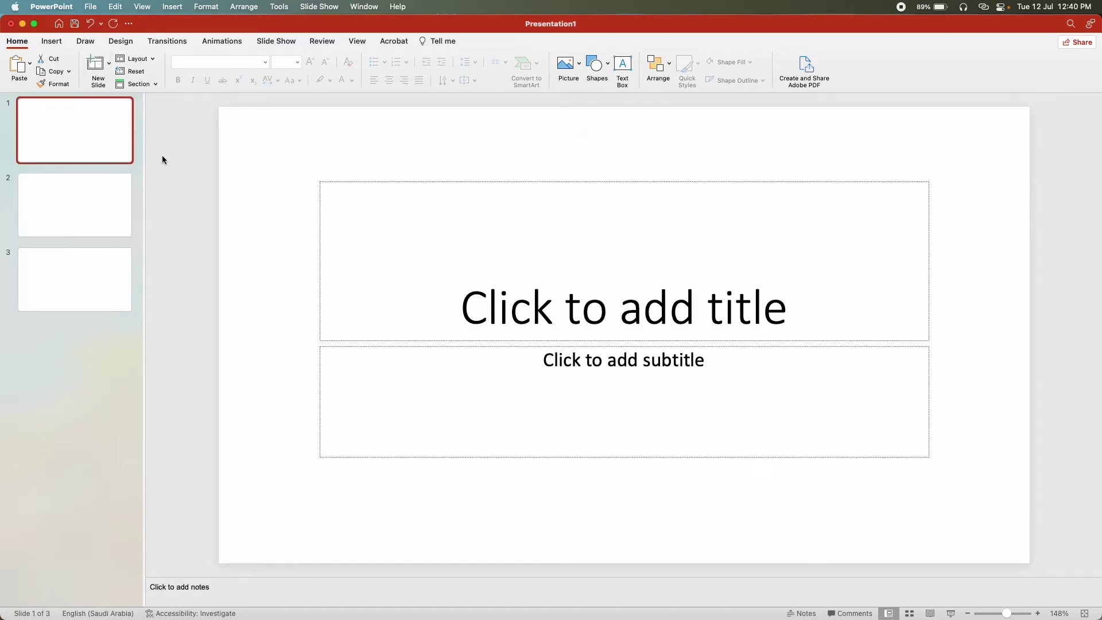
# Title slide 1 'Slide-1' with the subtitle 'Subtitle'
pyautogui.click(712, 303)
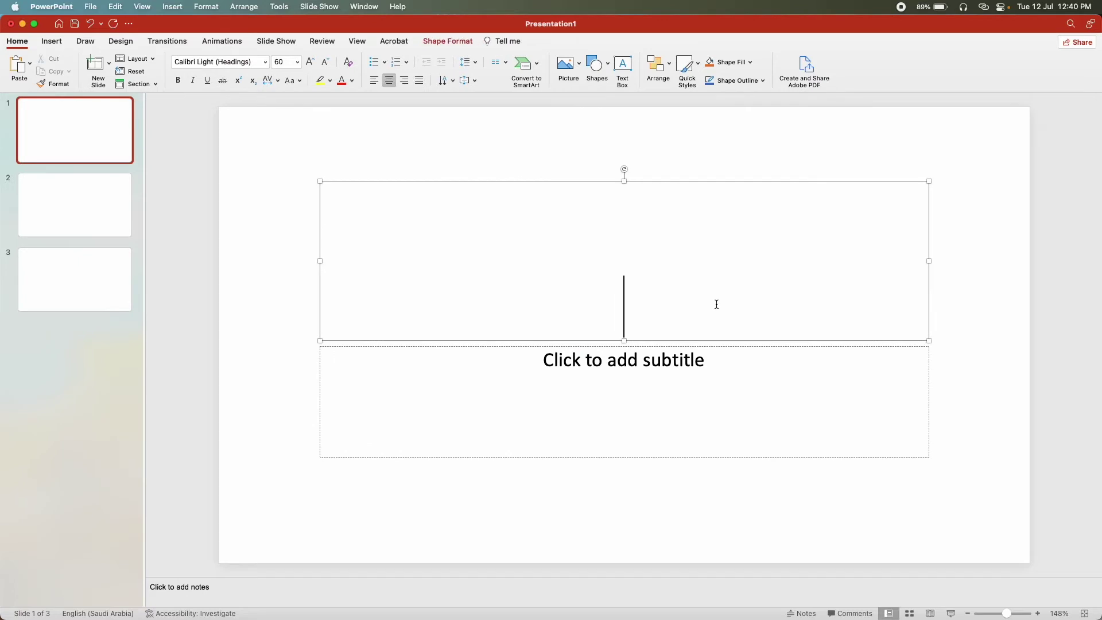
pyautogui.write('Slide-1')
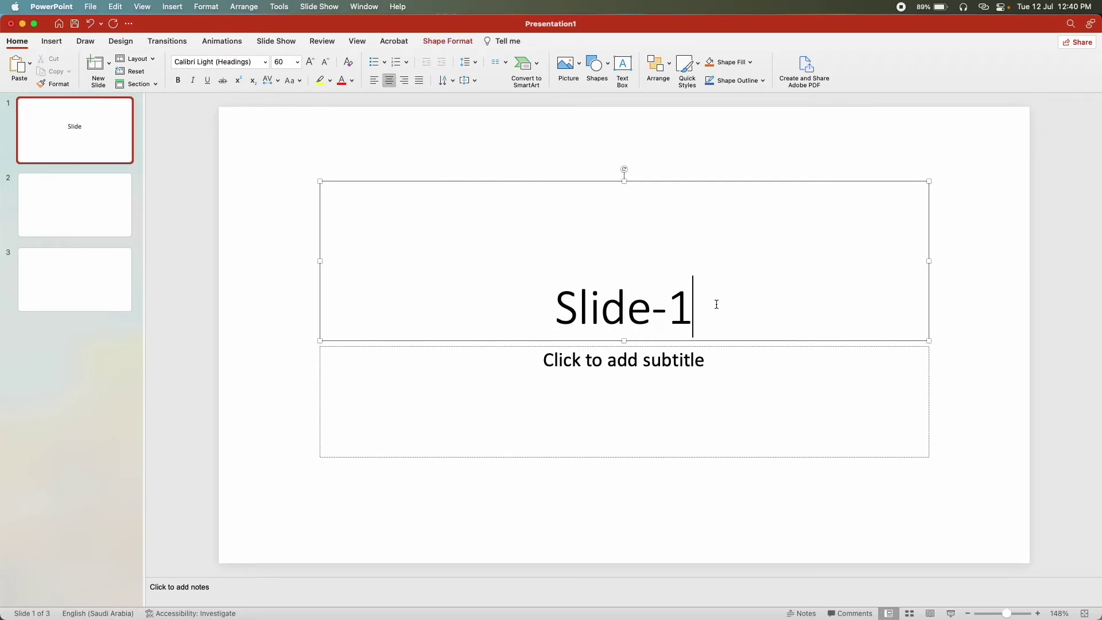
pyautogui.click(686, 369)
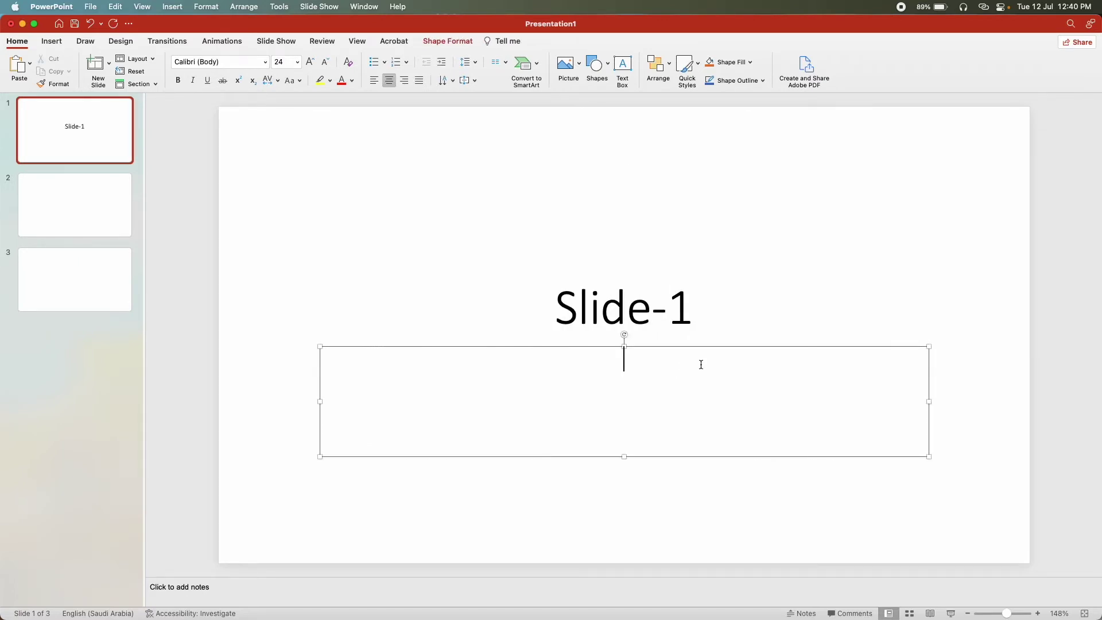
pyautogui.write('Subti')
pyautogui.write('tle')
pyautogui.click(679, 511)
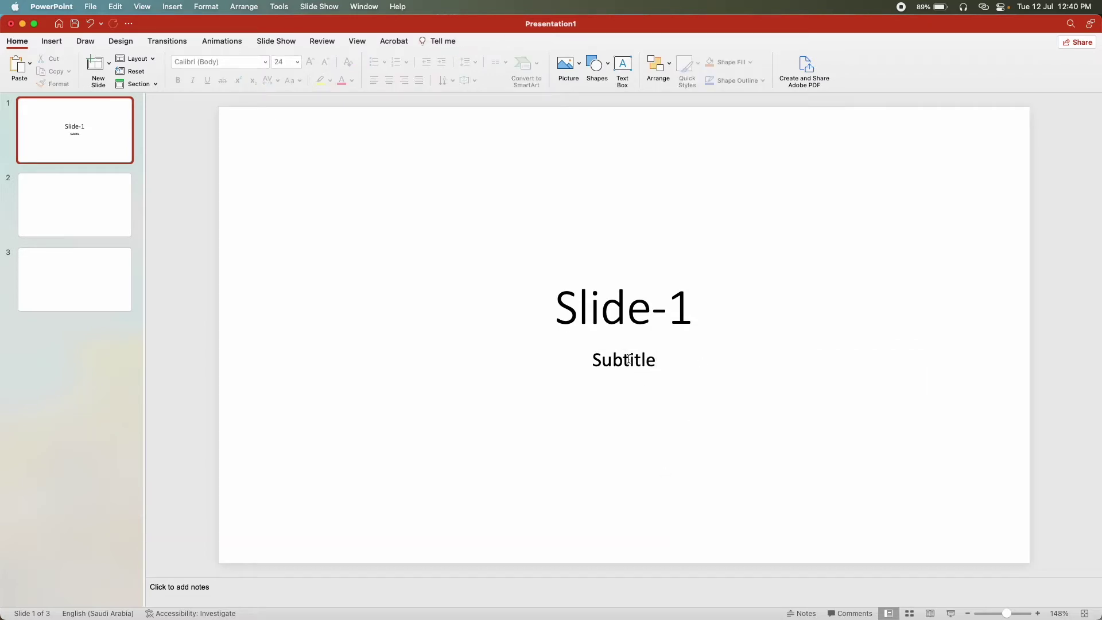
# Title slide 2 'Slide-3' with the bullet text 'Subtitle'
pyautogui.click(67, 210)
pyautogui.click(489, 193)
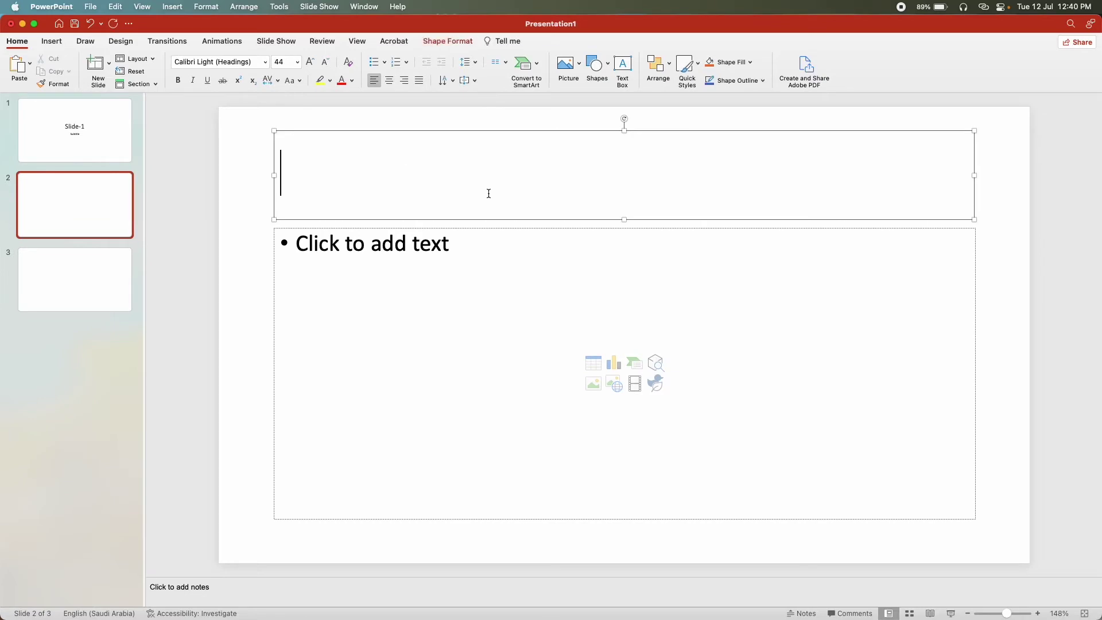
pyautogui.write('Slide')
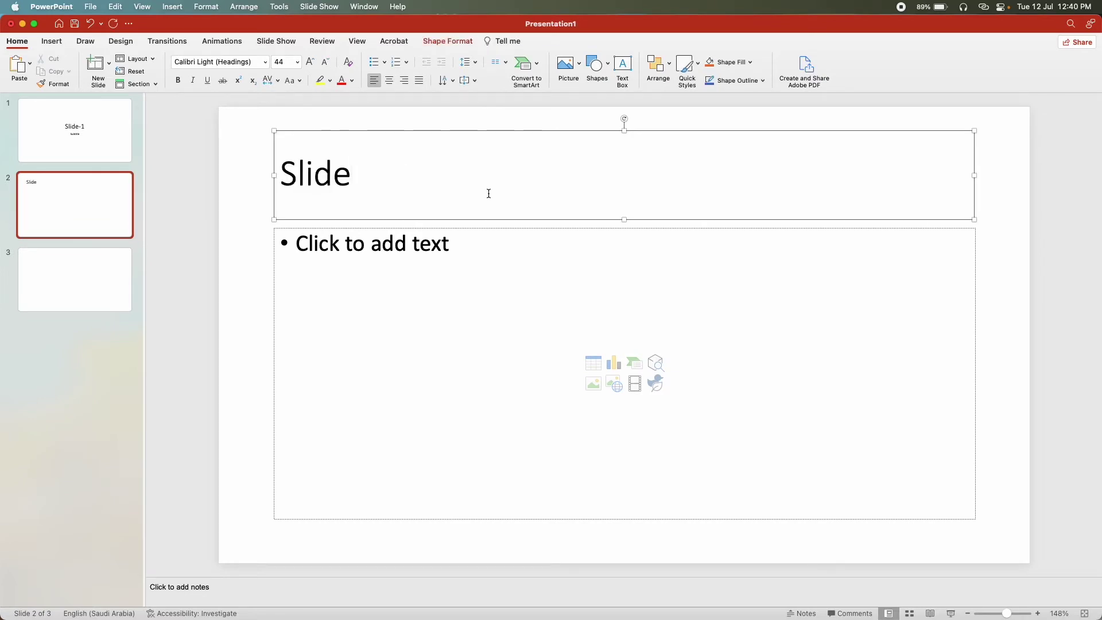
pyautogui.write('-3')
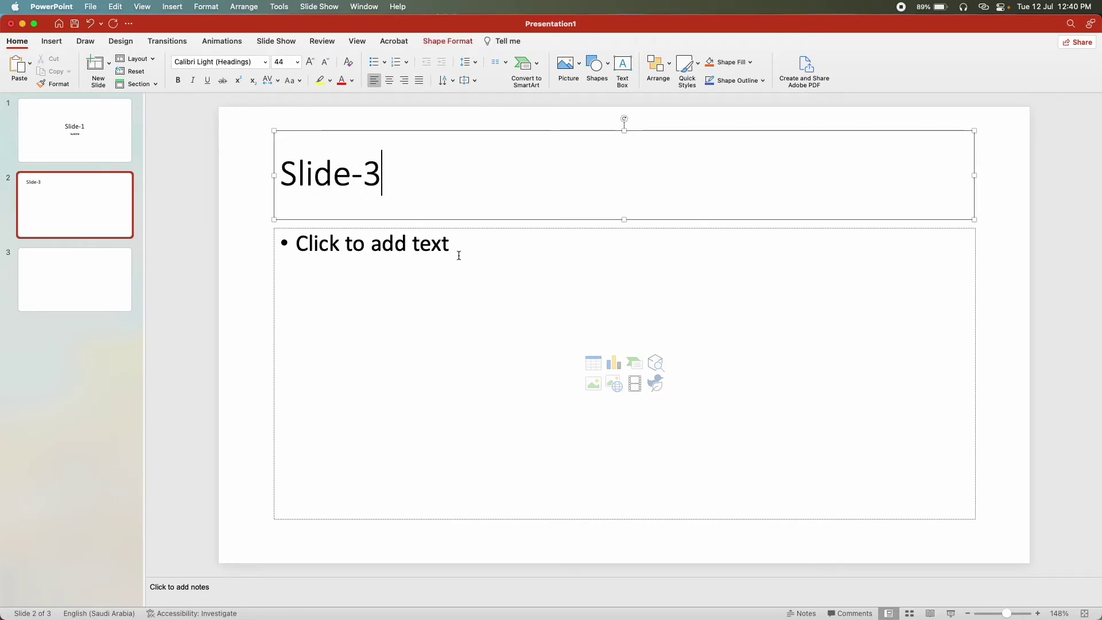
pyautogui.click(459, 256)
pyautogui.write('Sub')
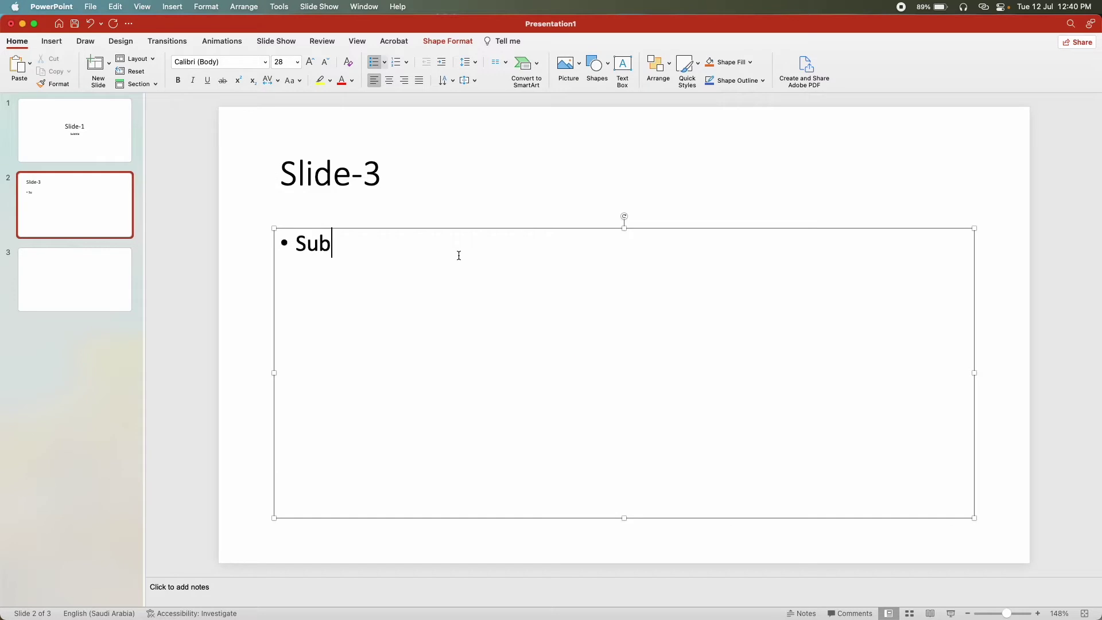
pyautogui.write('title')
# Title slide 3 'slide-2' with the bullet text 'subtitle'
pyautogui.click(39, 276)
pyautogui.click(357, 205)
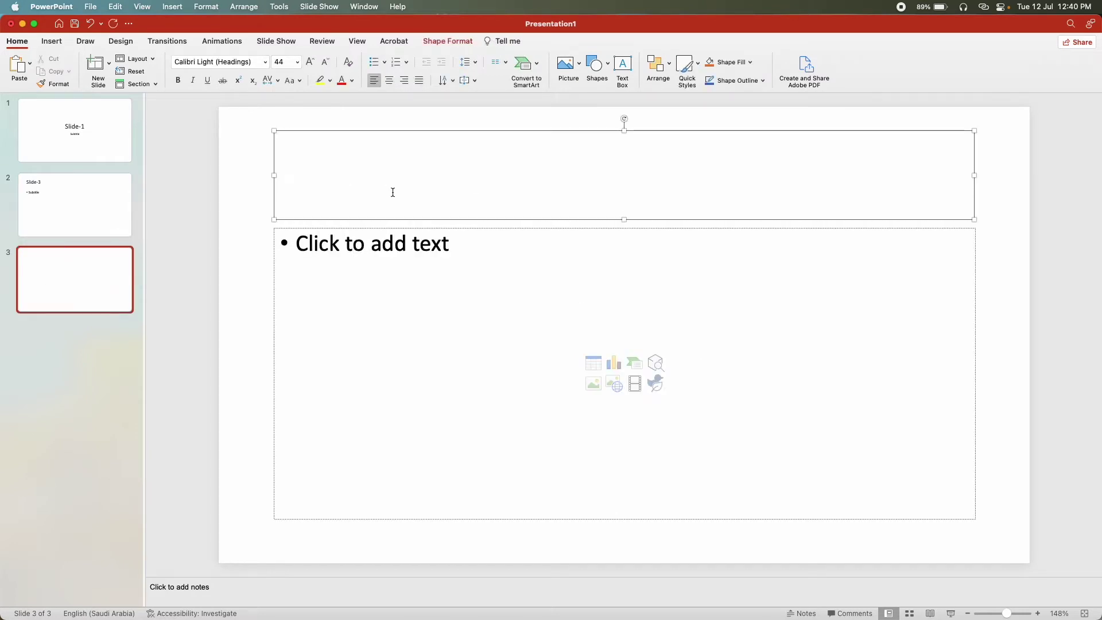
pyautogui.write('slide-2')
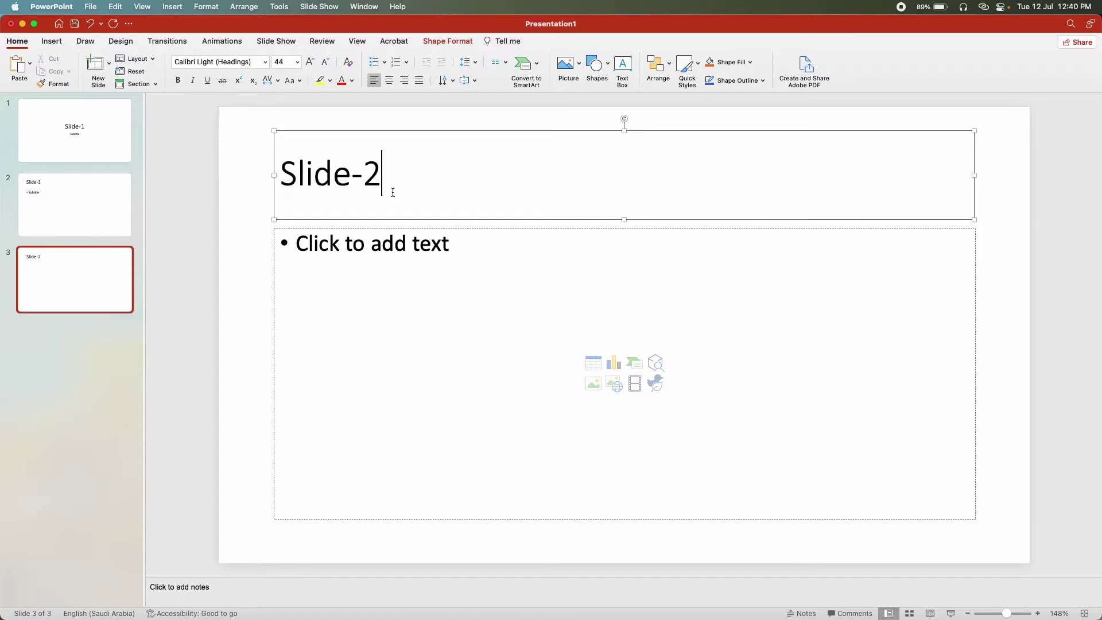
pyautogui.click(387, 237)
pyautogui.write('su')
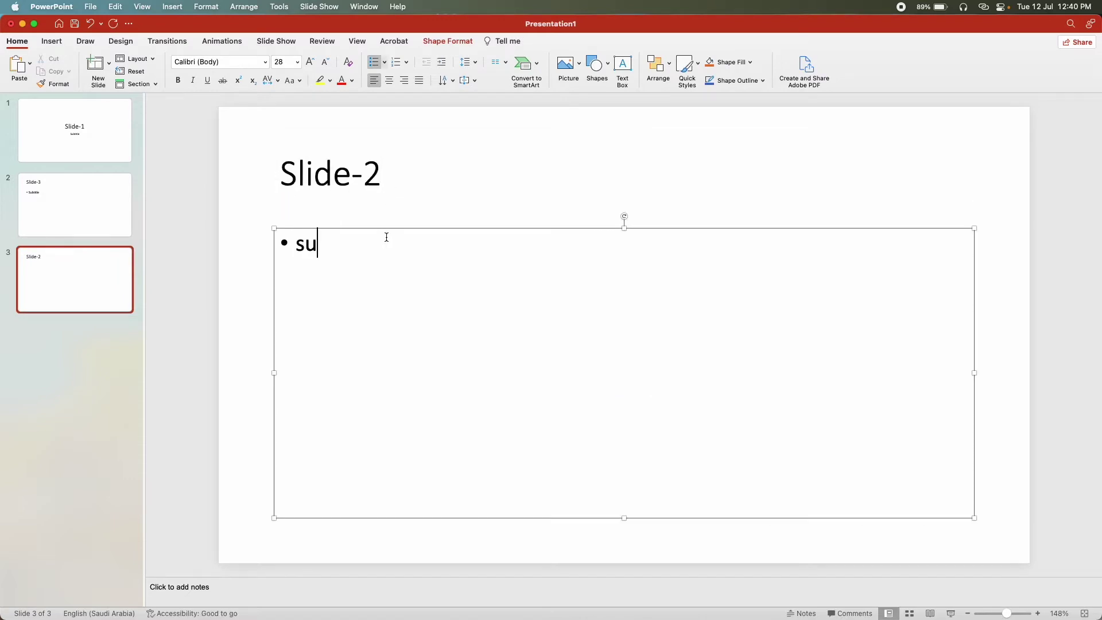
pyautogui.write('btitle')
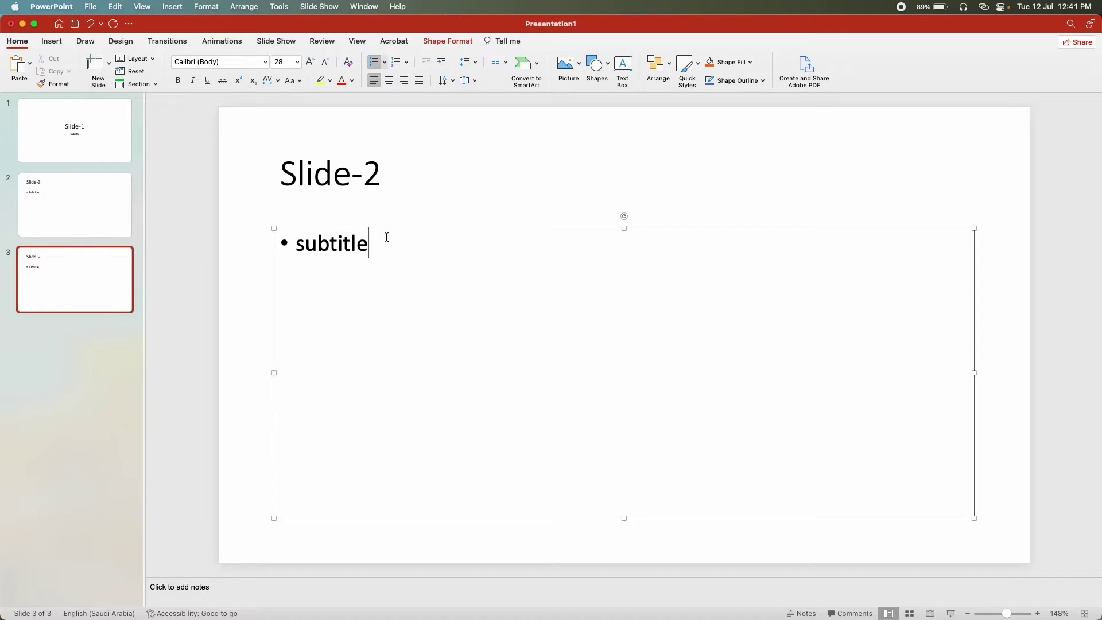
# Review the three slides in the thumbnail pane
pyautogui.click(82, 222)
pyautogui.click(80, 150)
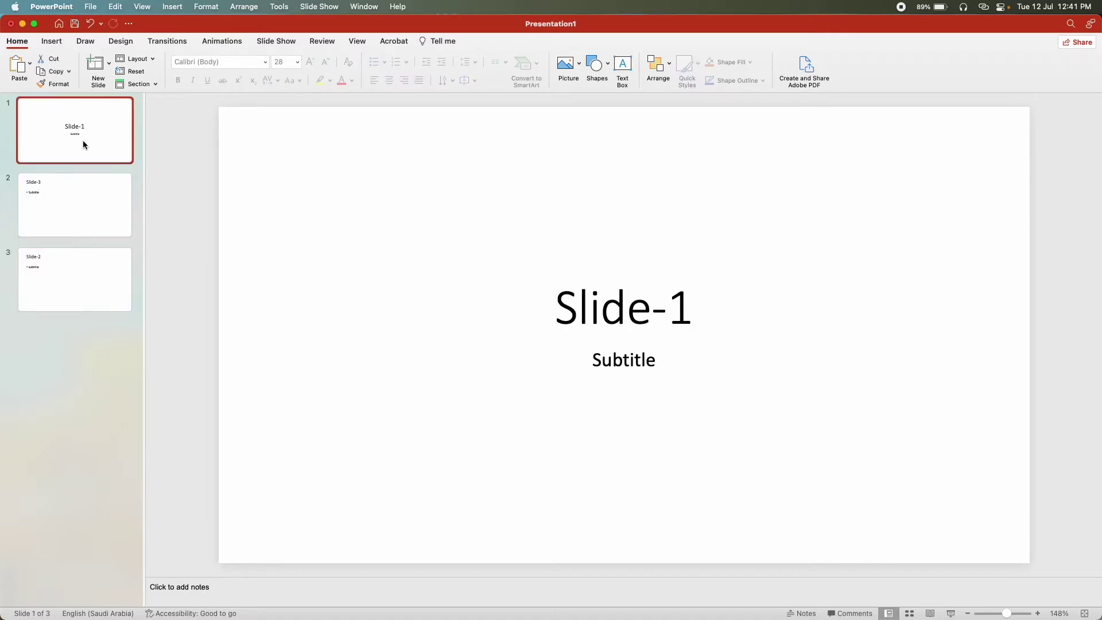
pyautogui.click(79, 215)
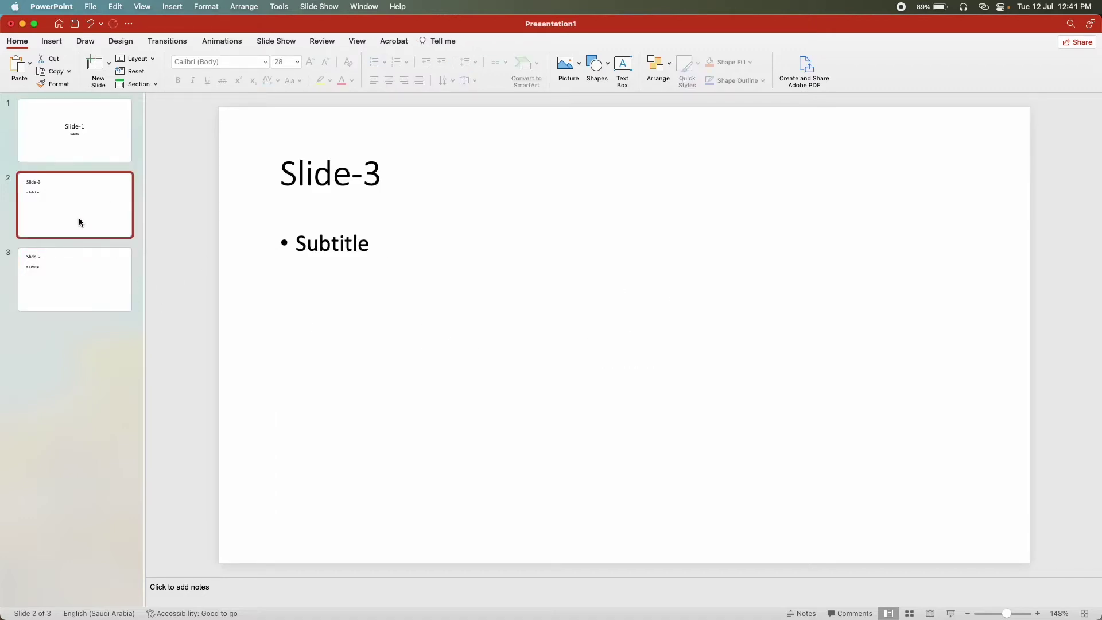
pyautogui.click(79, 269)
pyautogui.click(57, 197)
pyautogui.press('Down')
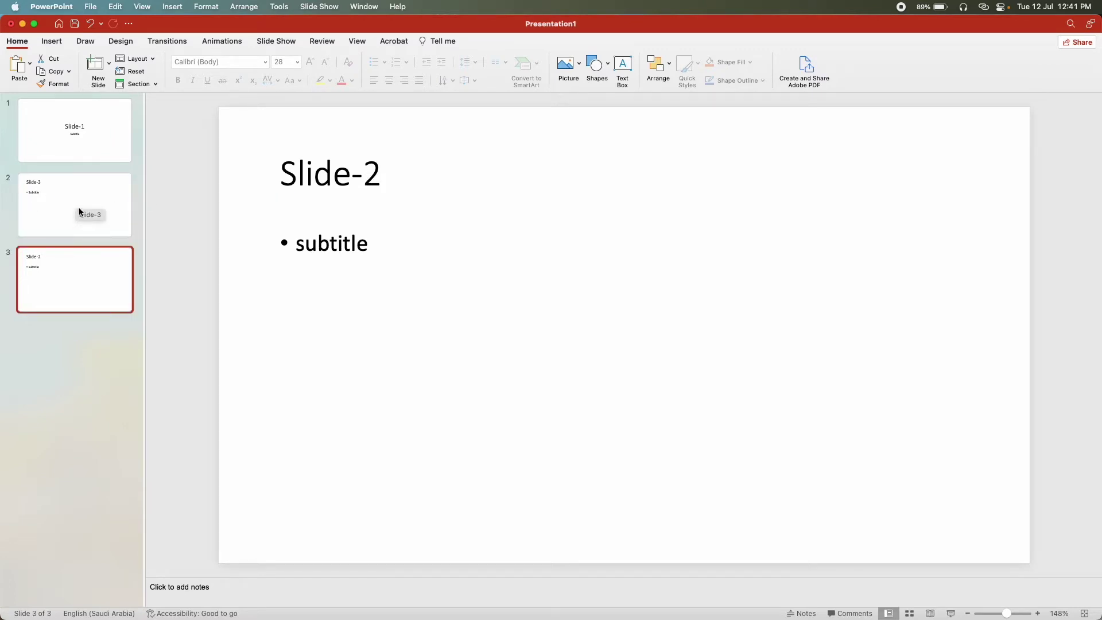
# Move Slide-3 to the end and keep Slide-1 on top, giving Slide-1, Slide-2, Slide-3
pyautogui.click(79, 213)
pyautogui.moveTo(69, 197); pyautogui.dragTo(69, 352)
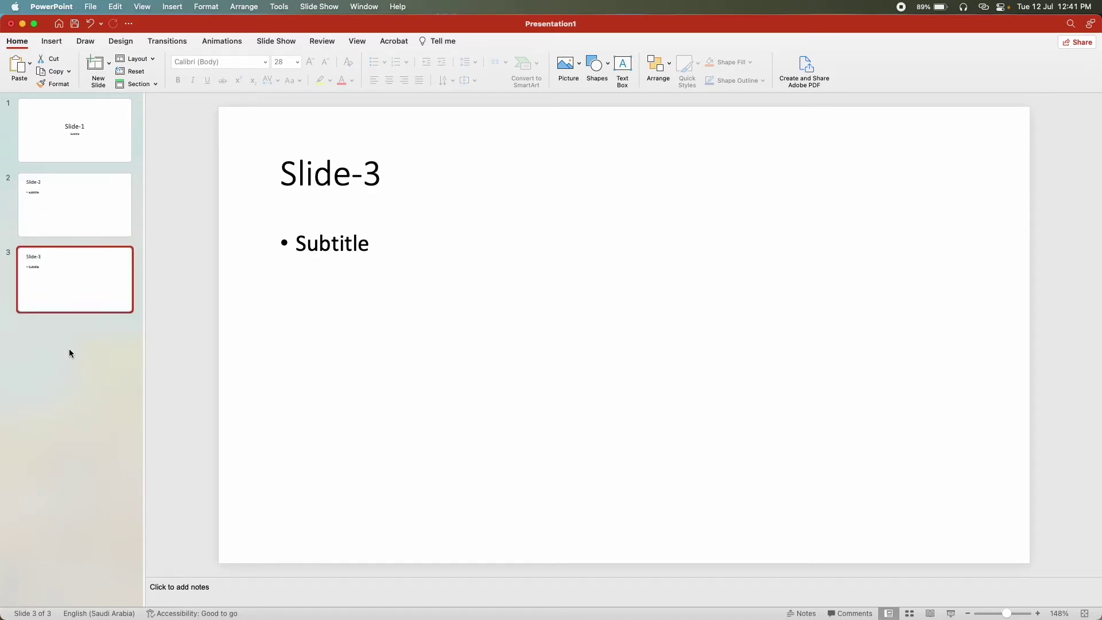
pyautogui.click(73, 197)
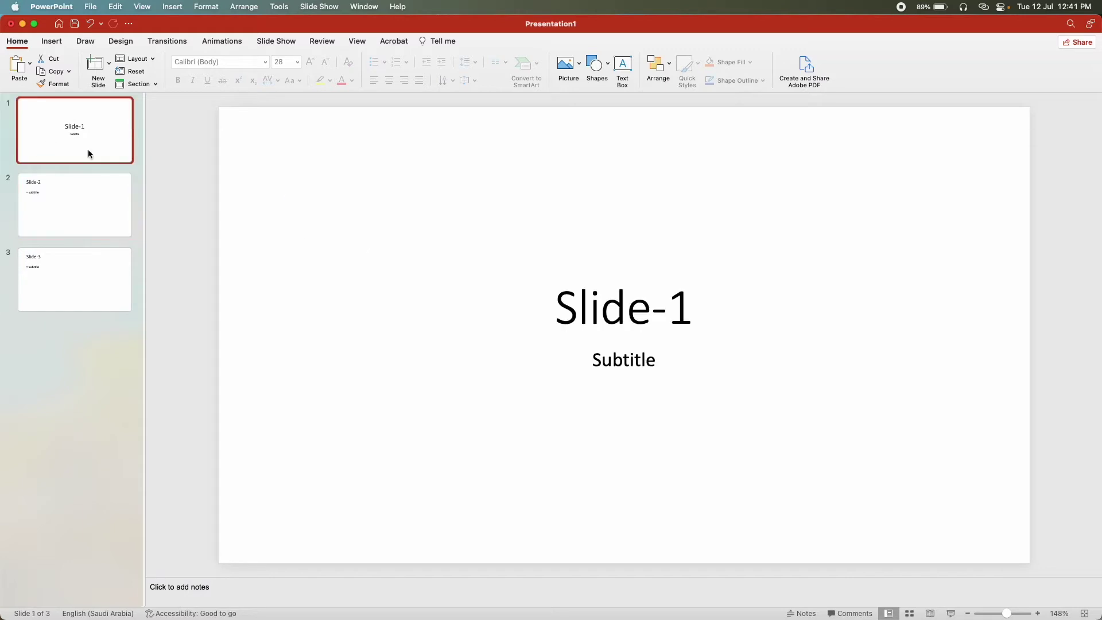
pyautogui.moveTo(88, 149); pyautogui.dragTo(91, 403)
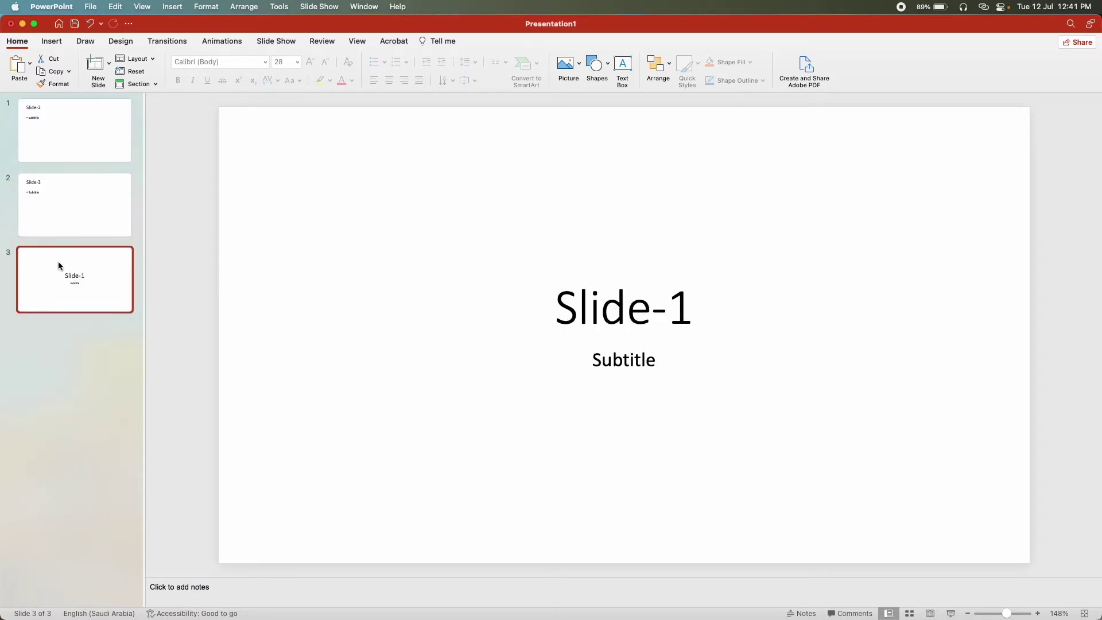
pyautogui.moveTo(71, 276)
pyautogui.mouseDown()
pyautogui.moveTo(67, 72)
pyautogui.moveTo(67, 103)
pyautogui.mouseUp()
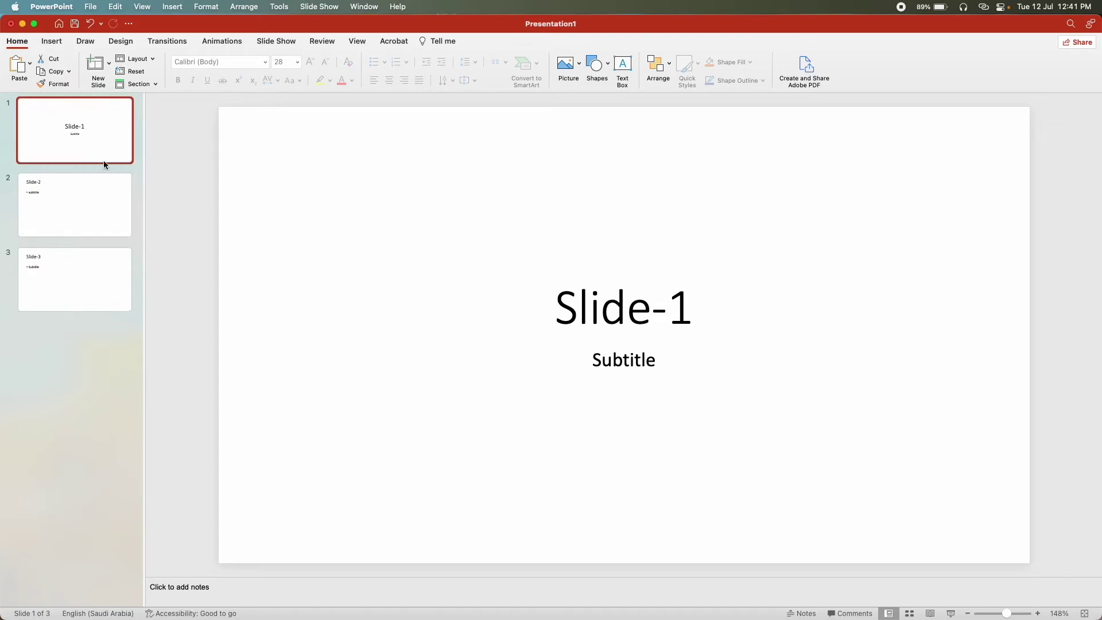
pyautogui.click(77, 274)
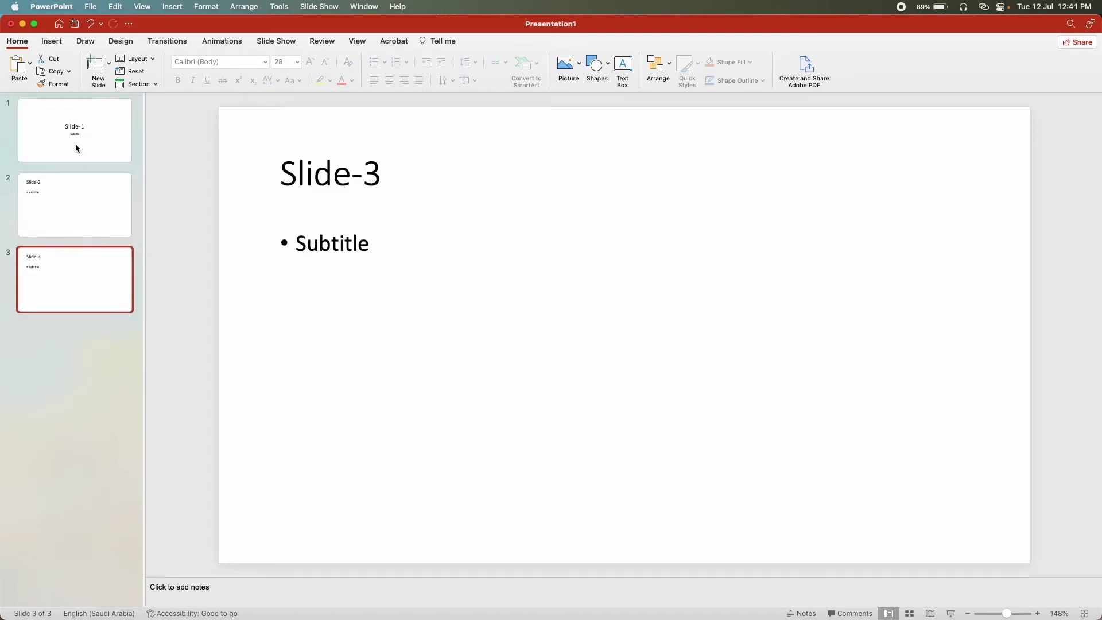
pyautogui.click(99, 218)
pyautogui.click(92, 155)
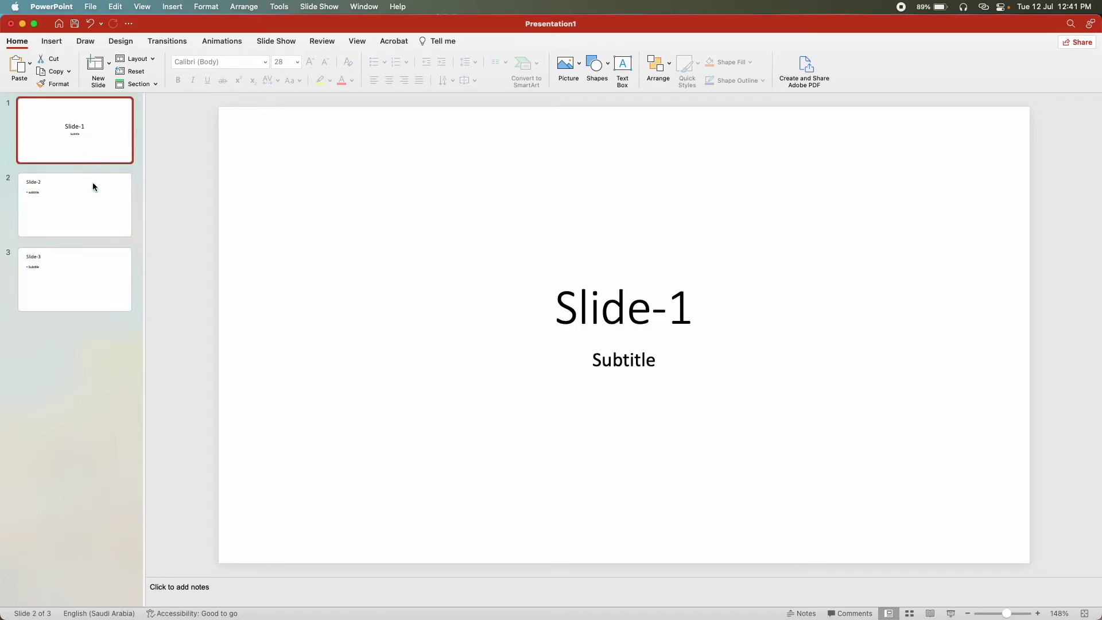
# Delete the Slide-3 slide and duplicate slide 2
pyautogui.rightClick(87, 271)
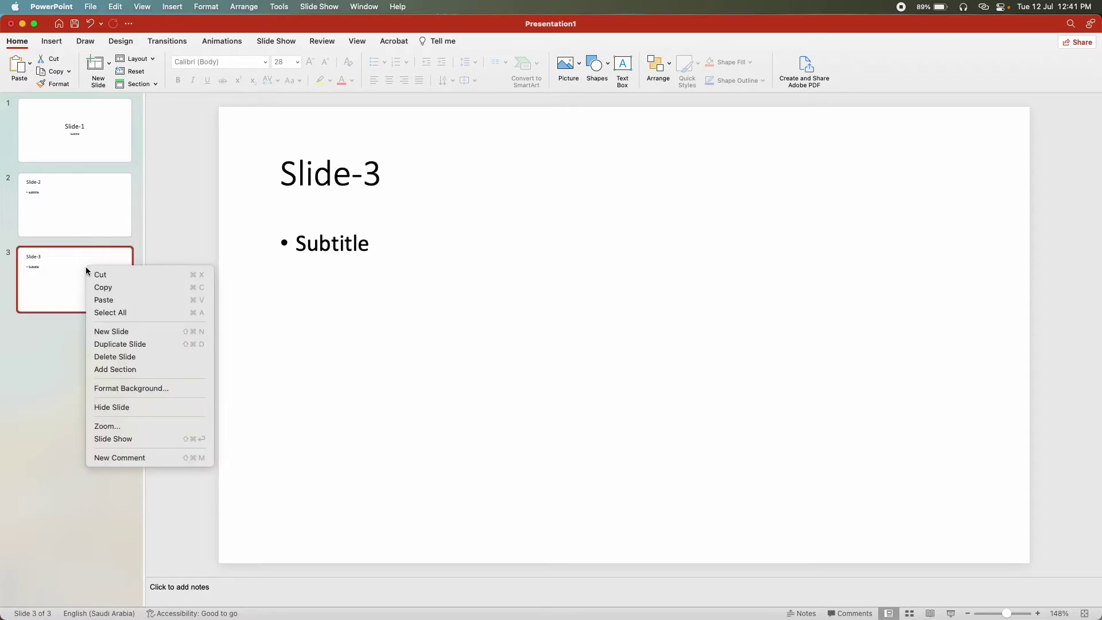
pyautogui.click(106, 356)
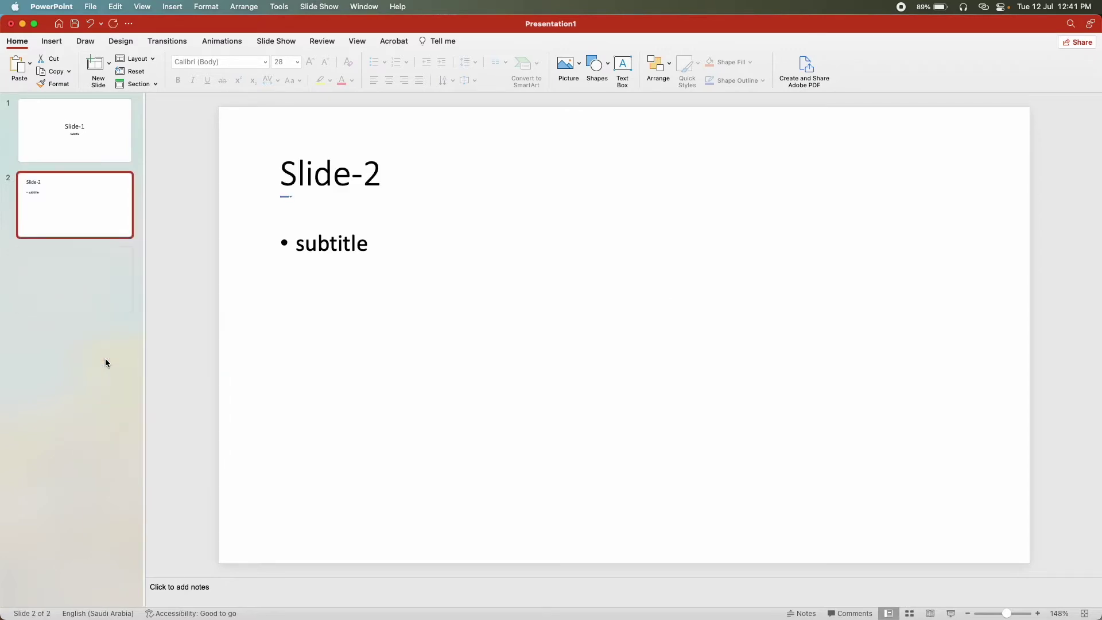
pyautogui.rightClick(77, 202)
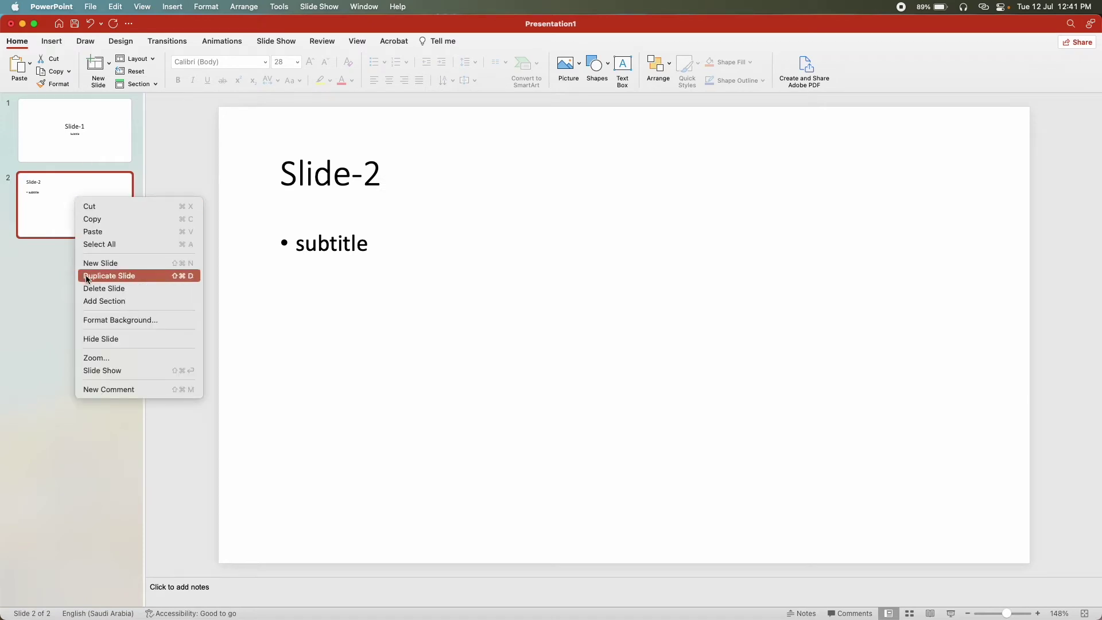
pyautogui.click(87, 275)
# Check the new order: Slide-1, Slide-2, Slide-2
pyautogui.click(82, 218)
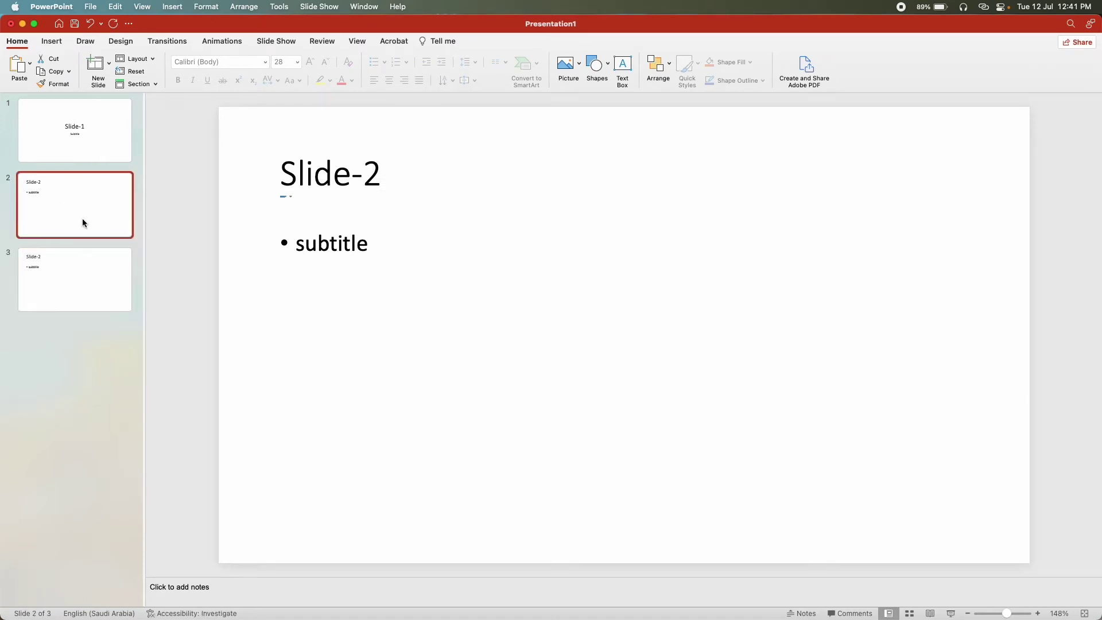
pyautogui.click(80, 260)
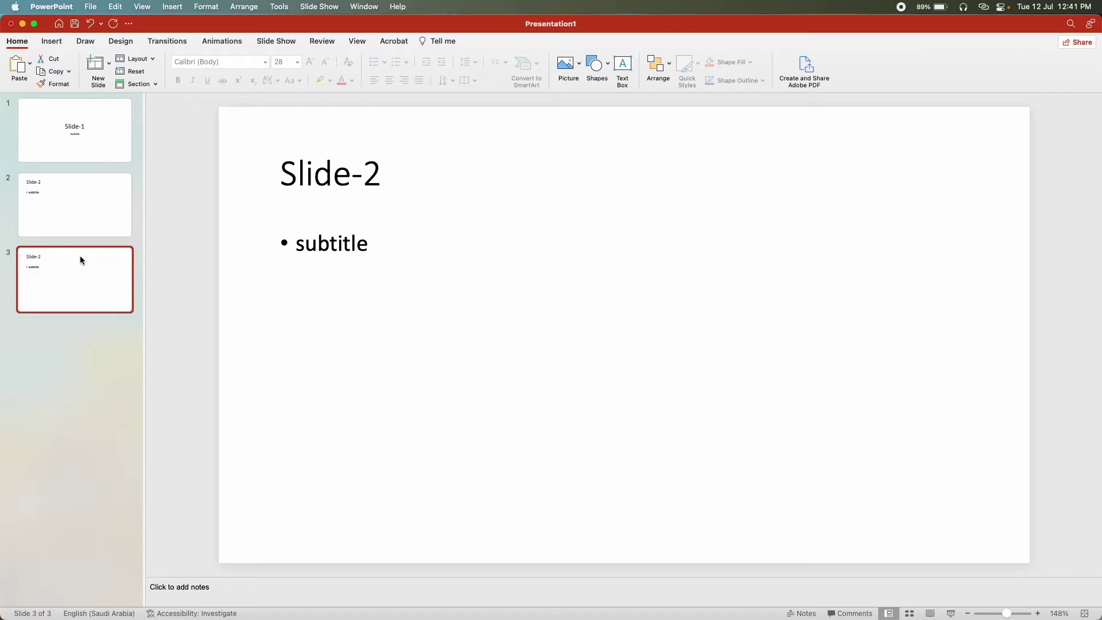
pyautogui.click(102, 130)
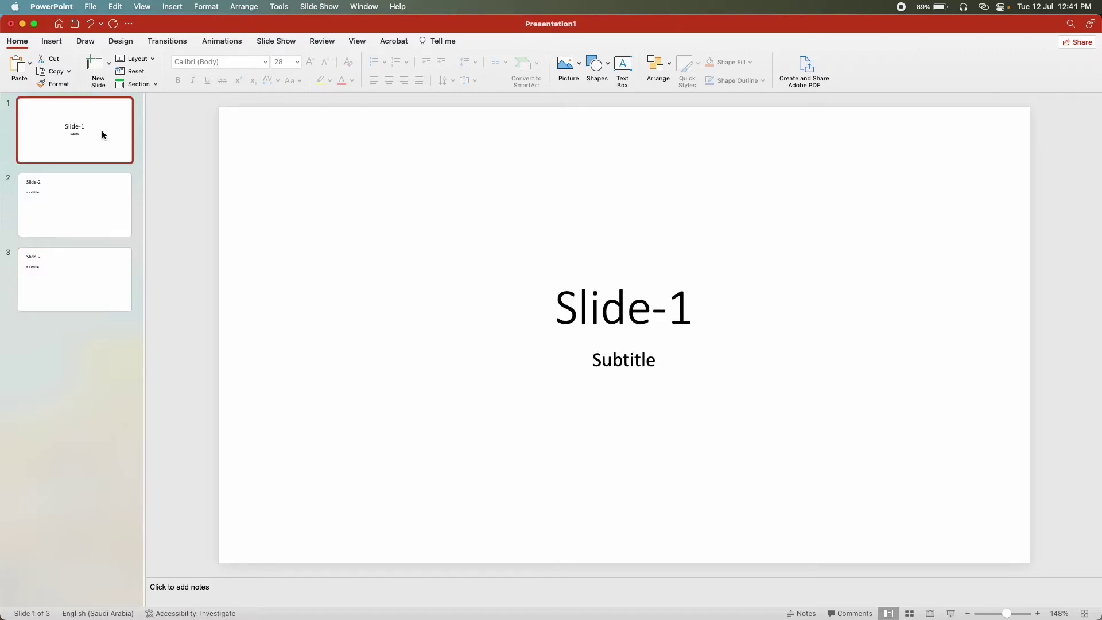
pyautogui.click(87, 207)
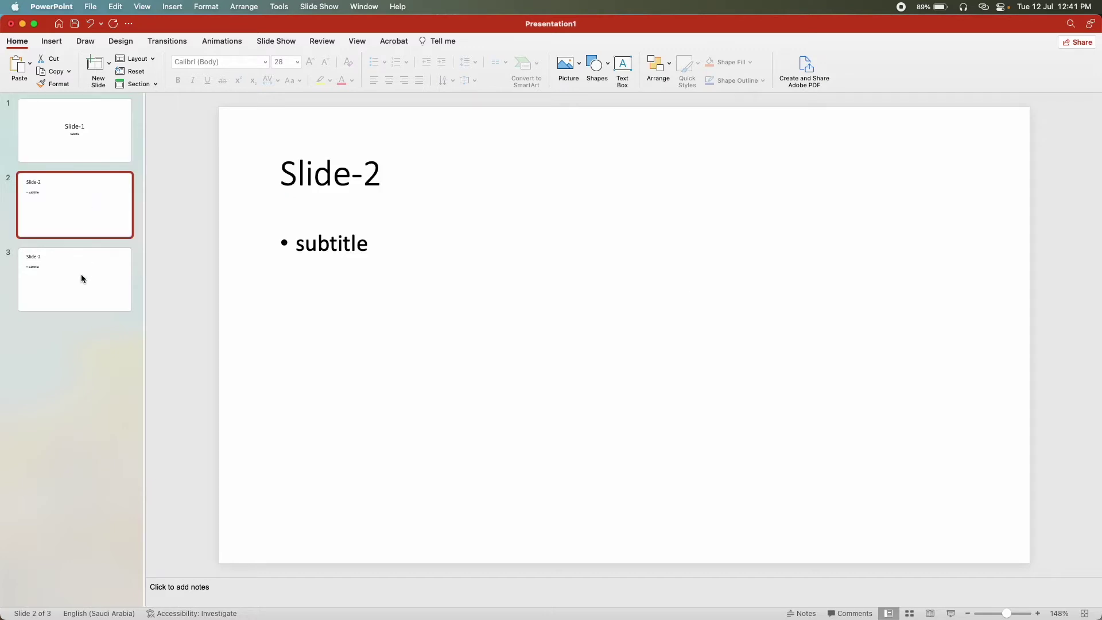
# Delete the 'Slide-1' title and its placeholder from slide 1
pyautogui.click(109, 137)
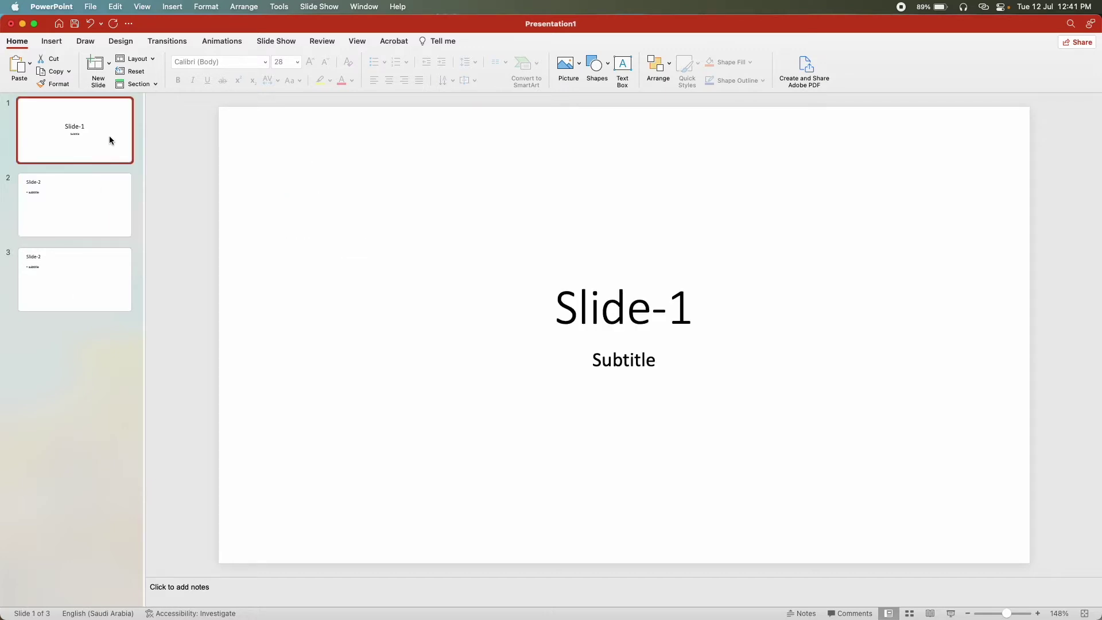
pyautogui.click(558, 308)
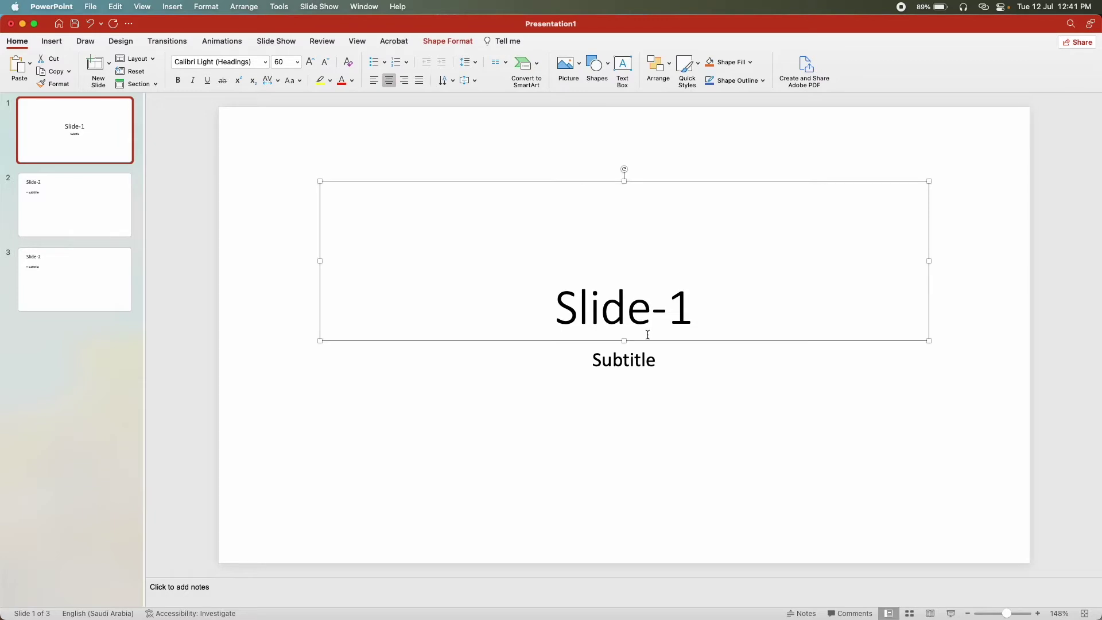
pyautogui.press('Delete')
pyautogui.click(664, 343)
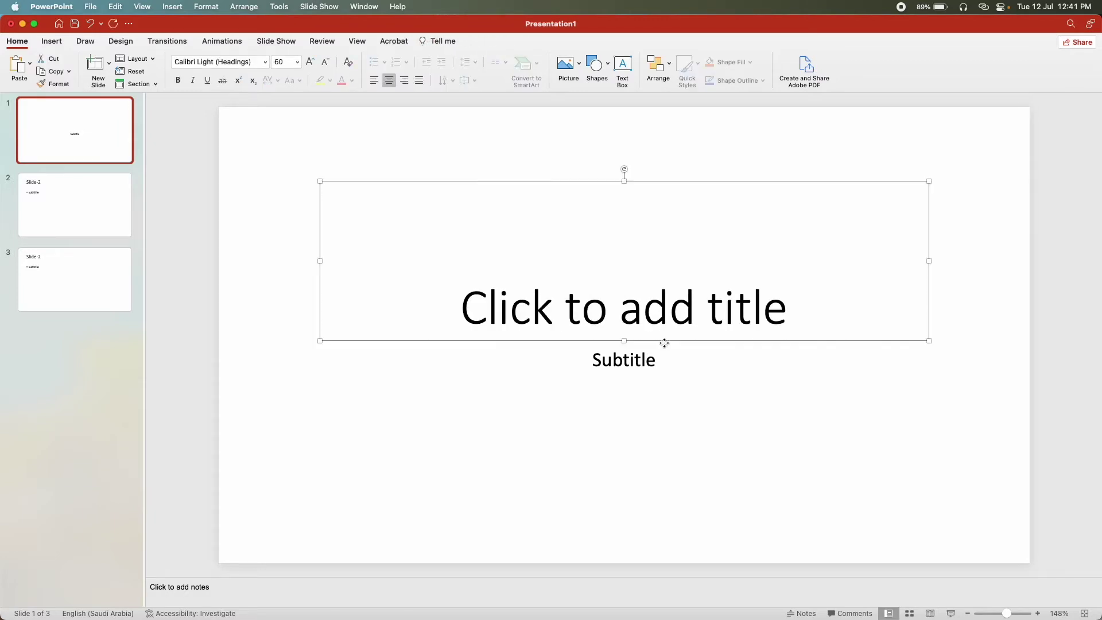
pyautogui.press('Delete')
# Clear the 'Subtitle' text and delete its placeholder, leaving slide 1 empty
pyautogui.click(660, 353)
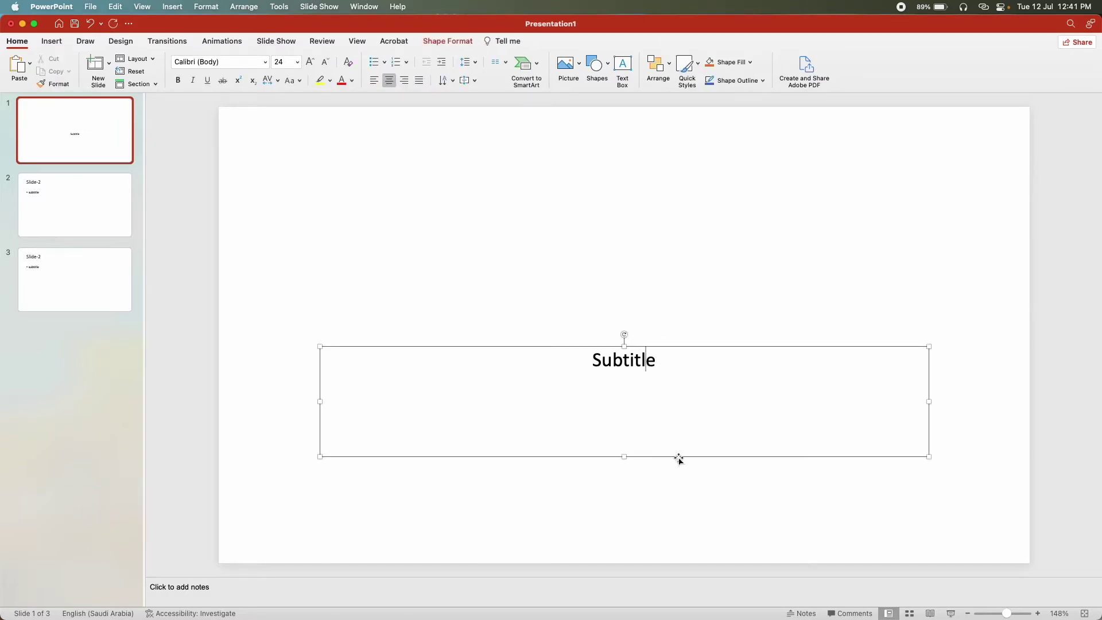
pyautogui.press('BackSpace')
pyautogui.press('BackSpace')
pyautogui.press('BackSpace')
pyautogui.click(696, 347)
pyautogui.press('Delete')
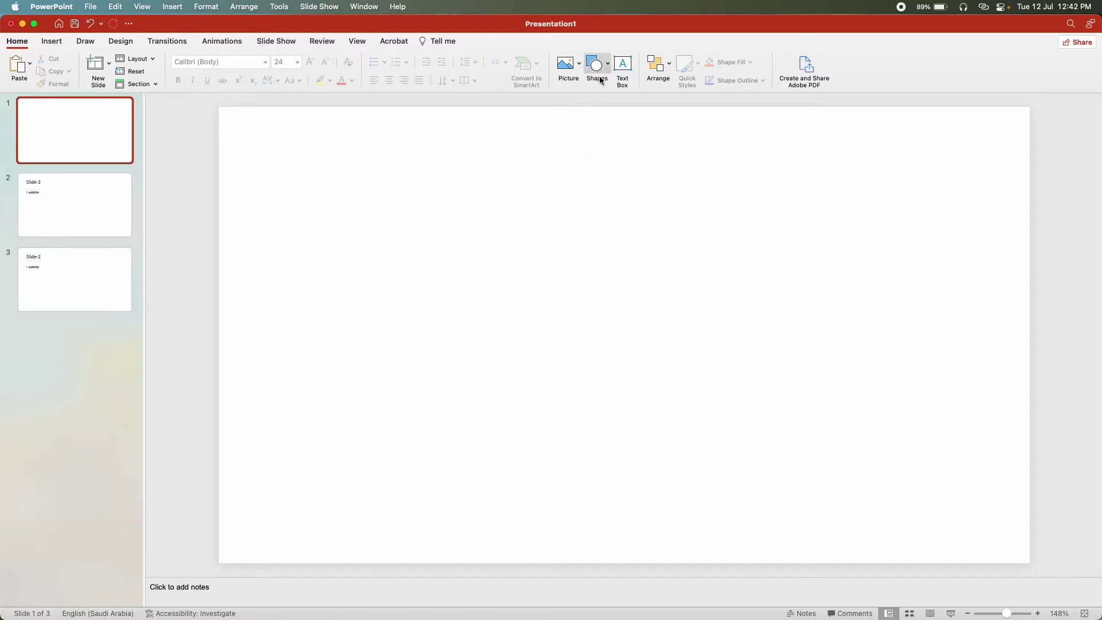
pyautogui.click(622, 64)
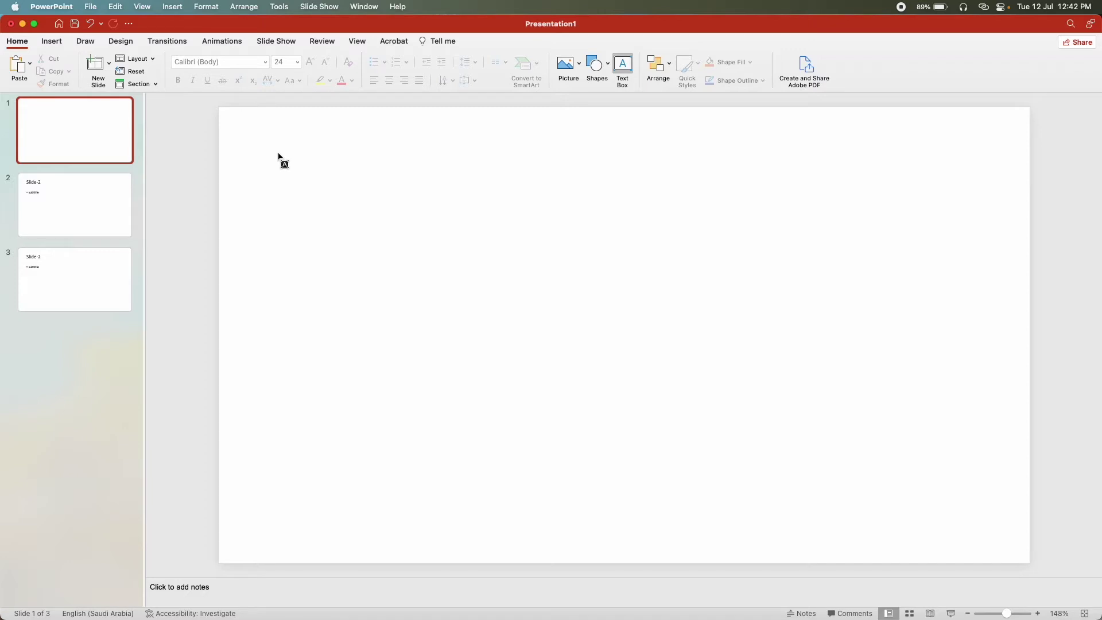
# Draw a wide text box across the top of slide 1 reading 'Text box'
pyautogui.moveTo(276, 155); pyautogui.dragTo(994, 313)
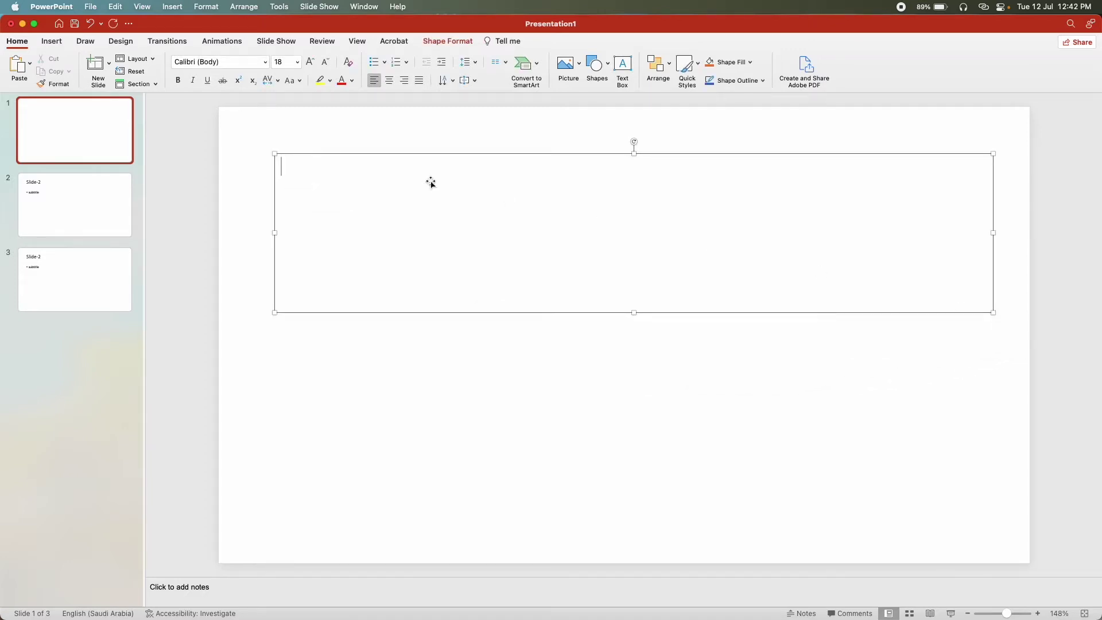
pyautogui.write('Text ')
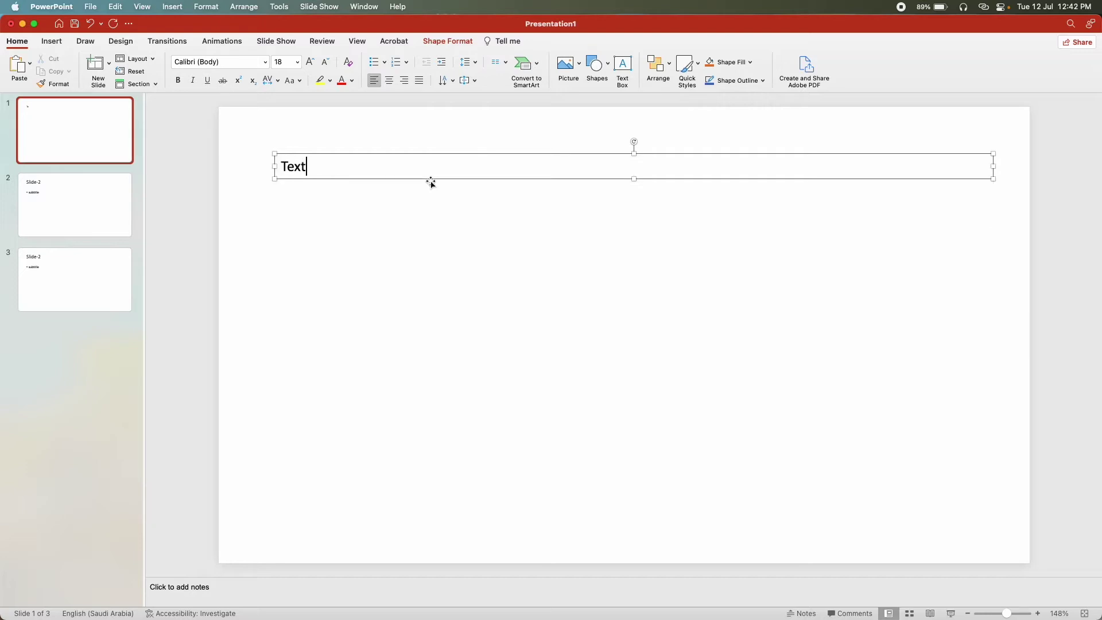
pyautogui.write('box')
pyautogui.click(457, 266)
# Centre the text inside the text box
pyautogui.click(325, 166)
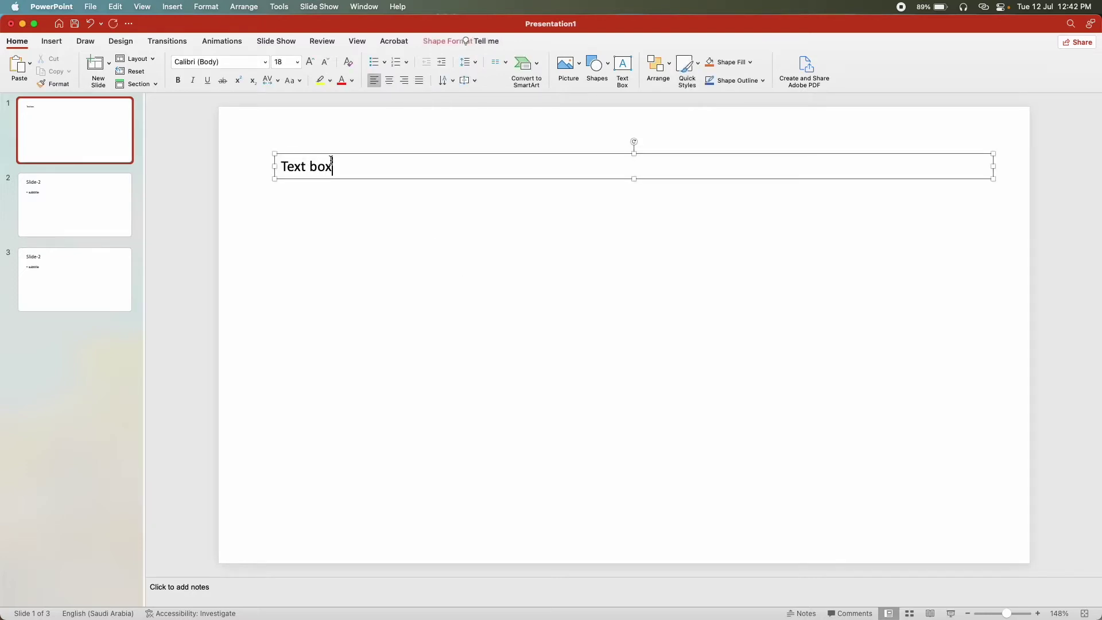
pyautogui.click(346, 180)
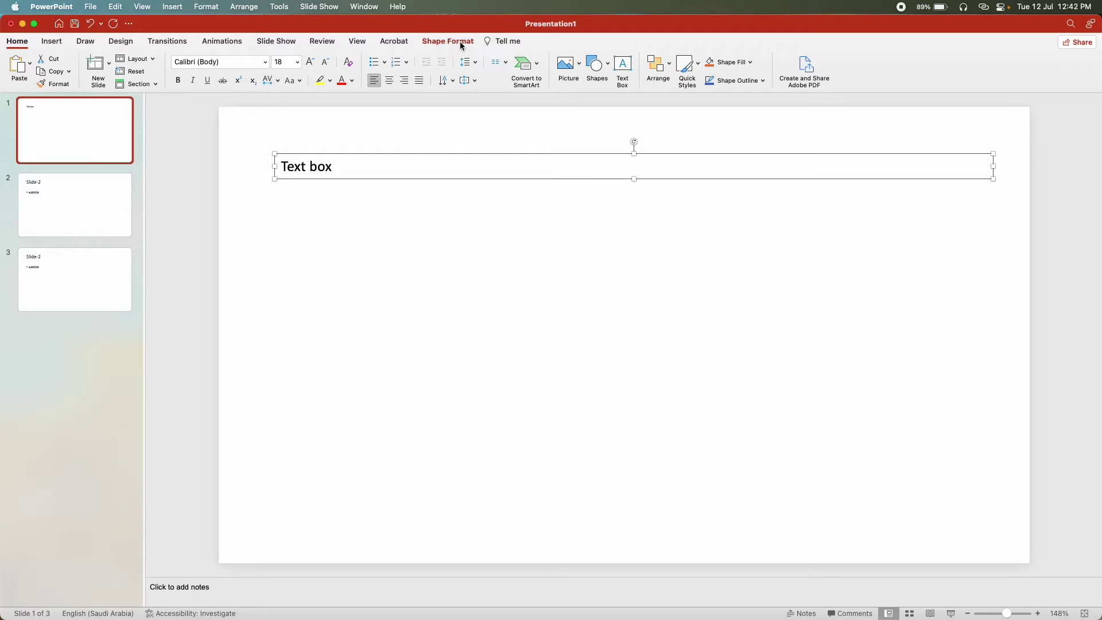
pyautogui.click(390, 81)
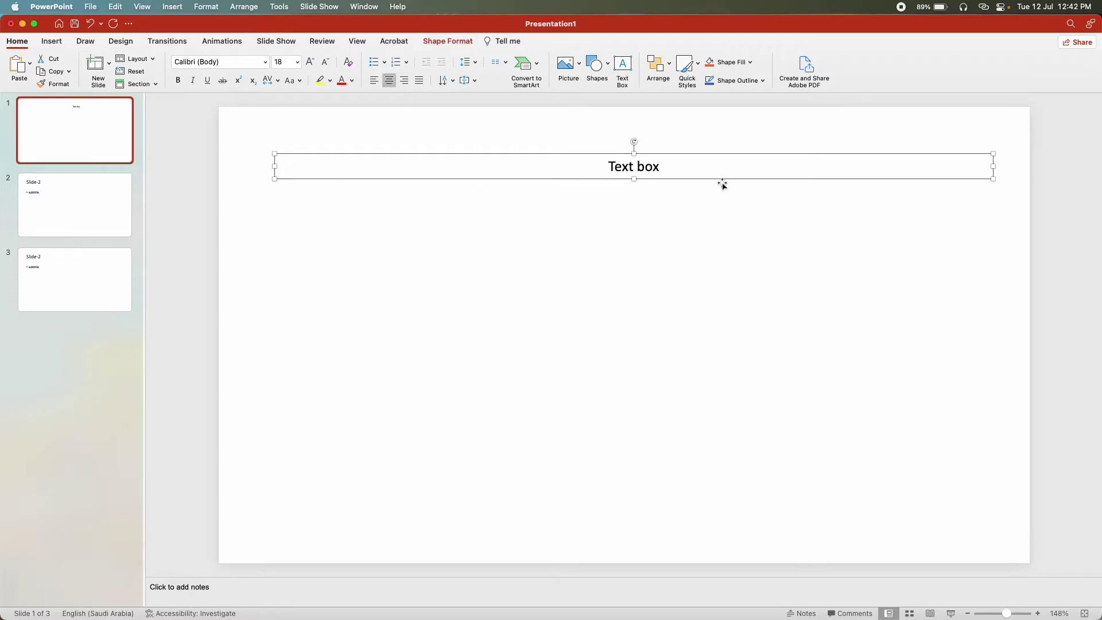
pyautogui.click(374, 81)
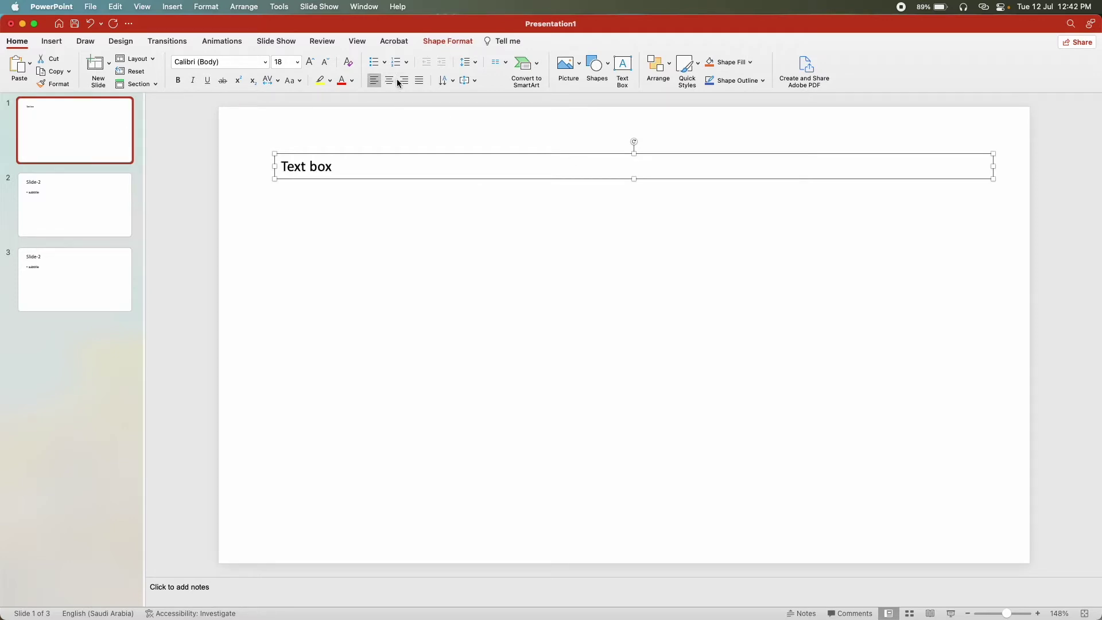
pyautogui.click(405, 81)
pyautogui.click(389, 81)
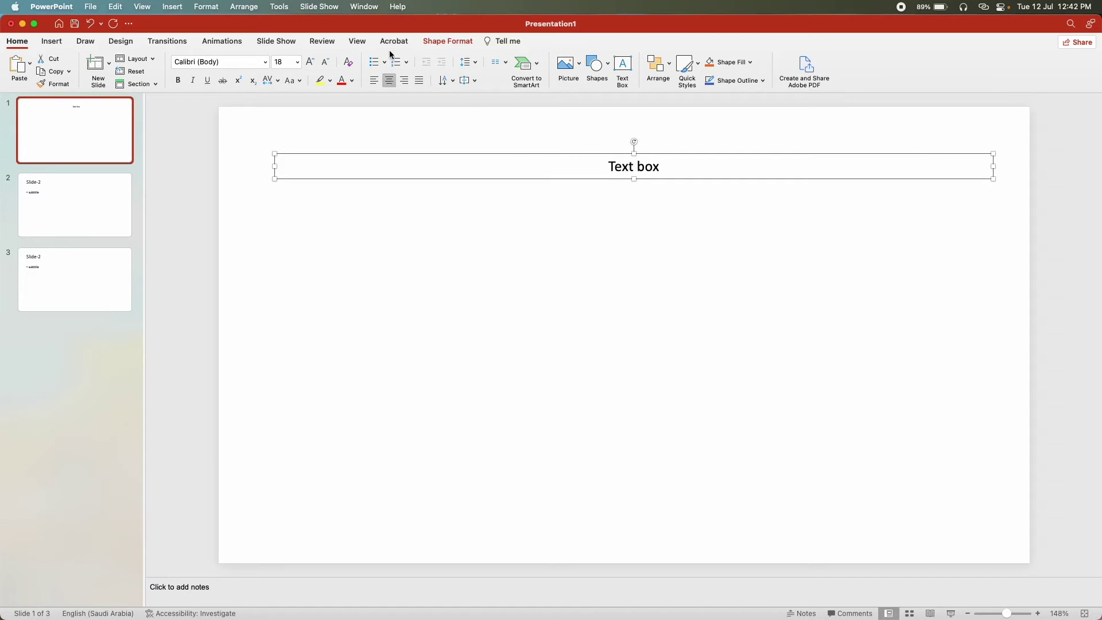
# Convert the text to a picture-list SmartArt and add a second item 'Text box-1'
pyautogui.click(539, 66)
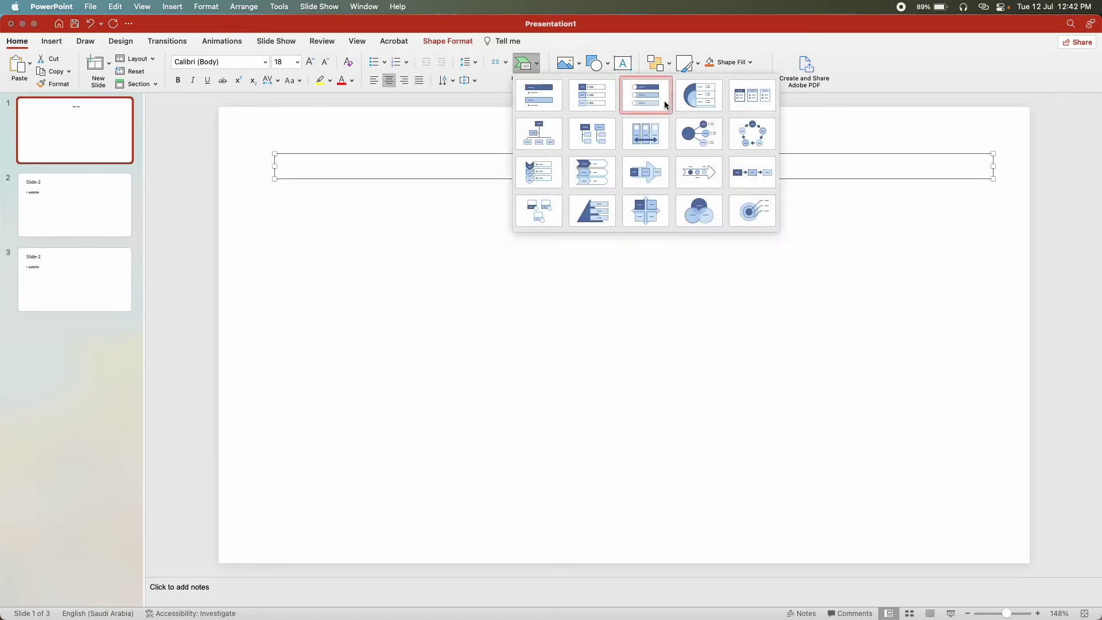
pyautogui.click(645, 96)
pyautogui.click(510, 165)
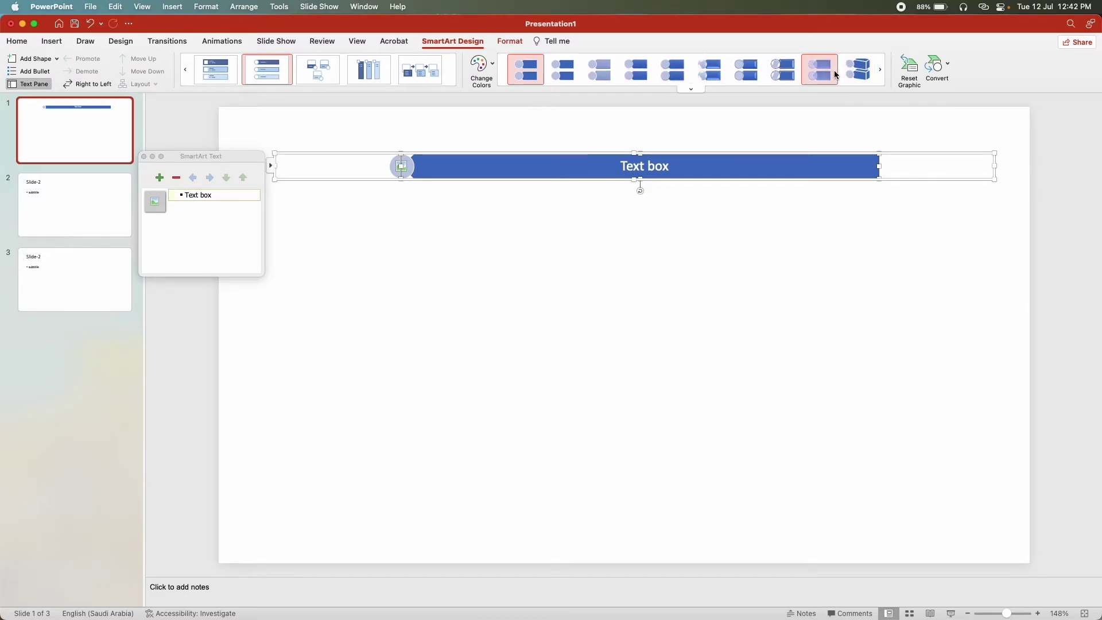
pyautogui.click(159, 178)
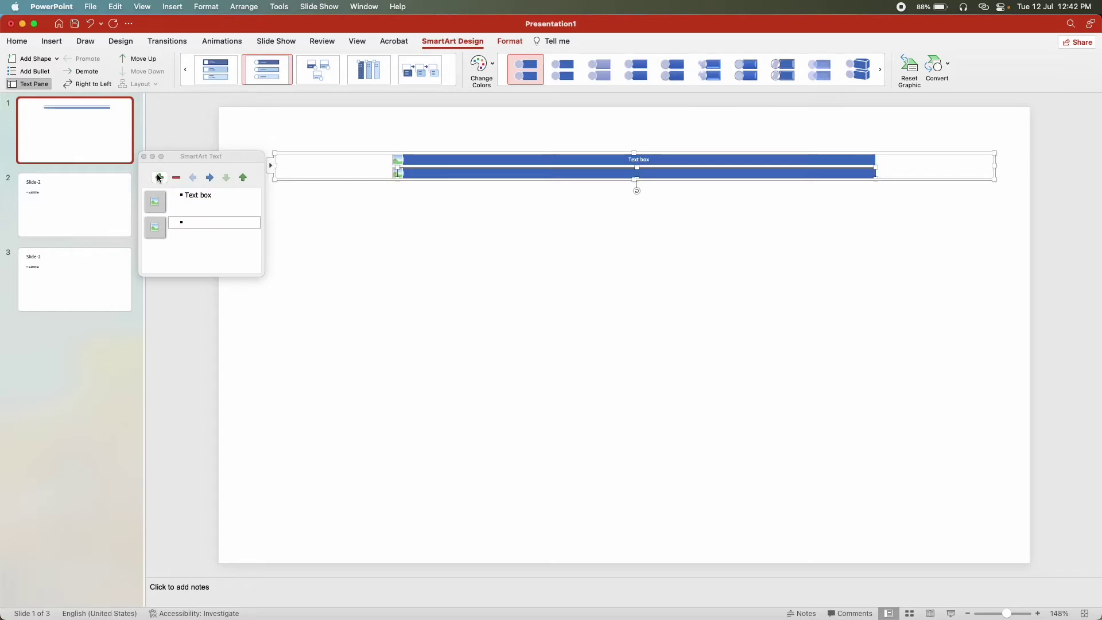
pyautogui.click(194, 224)
pyautogui.write('Text box-1')
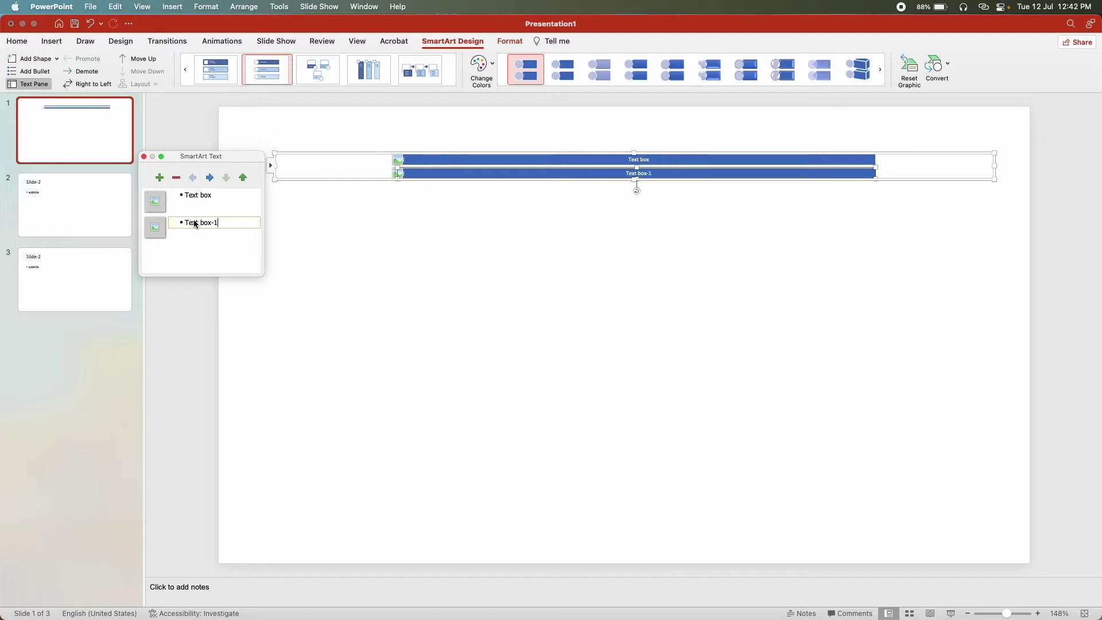
pyautogui.click(160, 178)
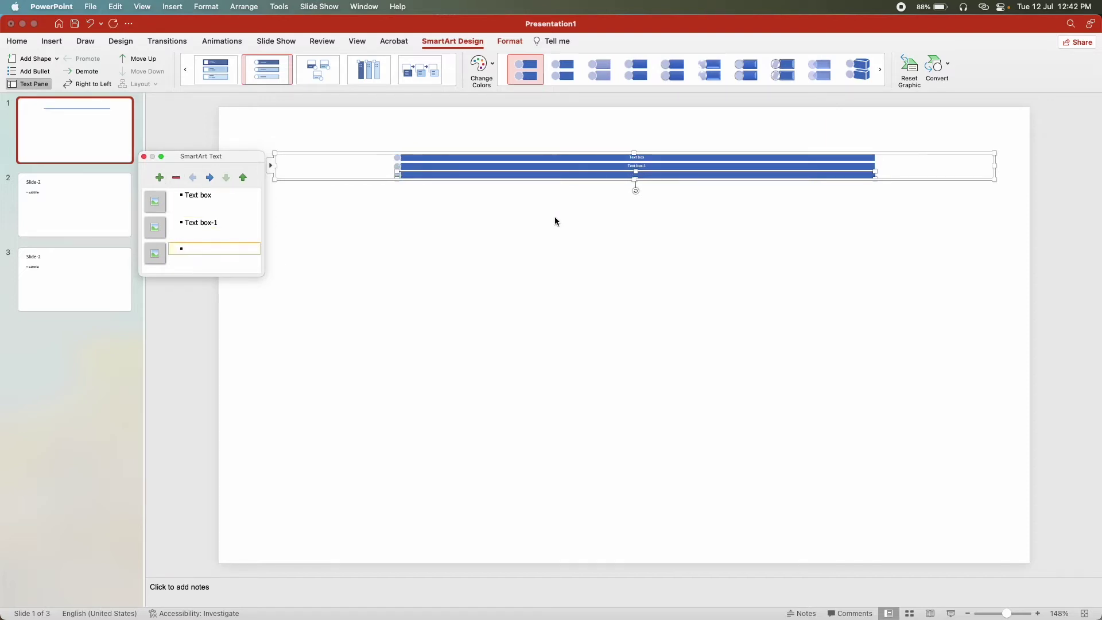
pyautogui.click(176, 178)
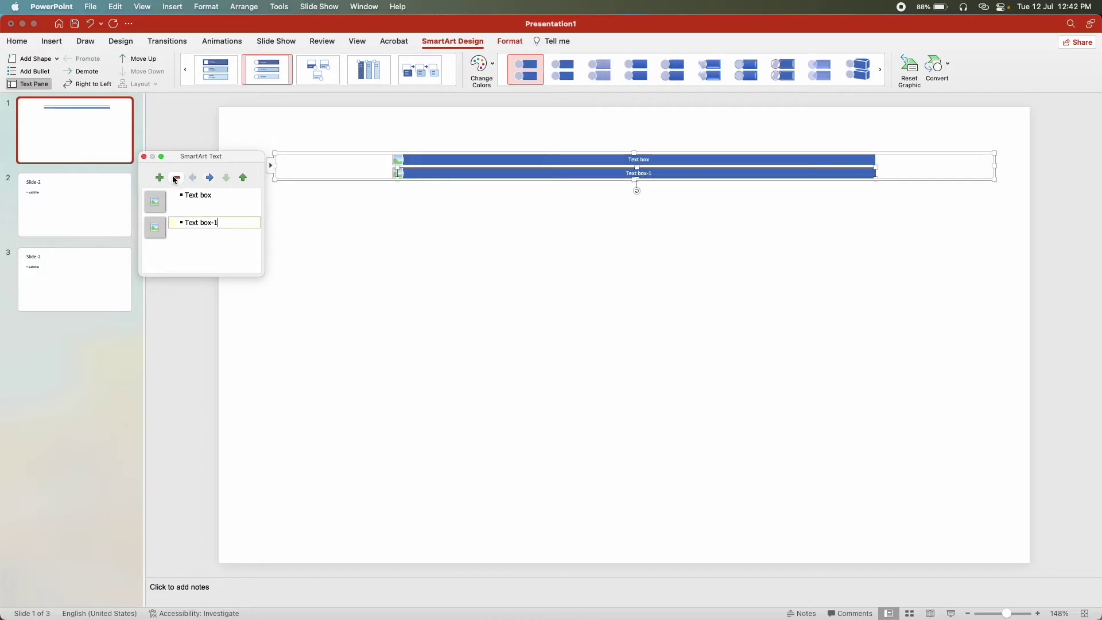
pyautogui.click(144, 157)
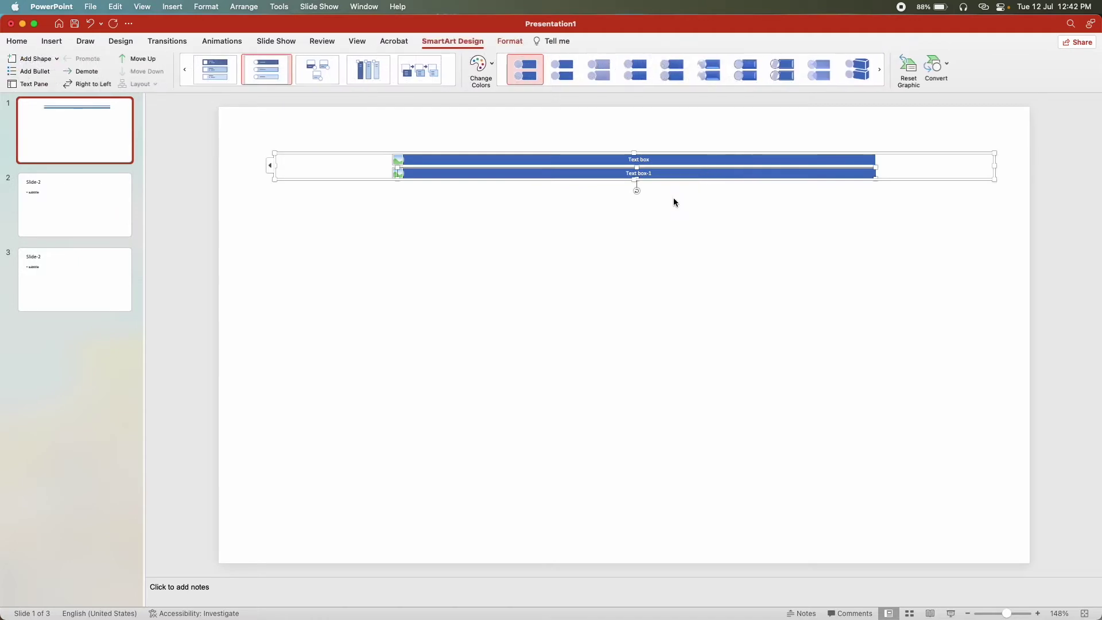
# Enlarge the SmartArt and fill its first picture circle with RSI Indicator.jpeg
pyautogui.moveTo(992, 178)
pyautogui.mouseDown()
pyautogui.moveTo(1028, 246)
pyautogui.moveTo(1018, 249)
pyautogui.mouseUp()
pyautogui.click(719, 281)
pyautogui.click(425, 181)
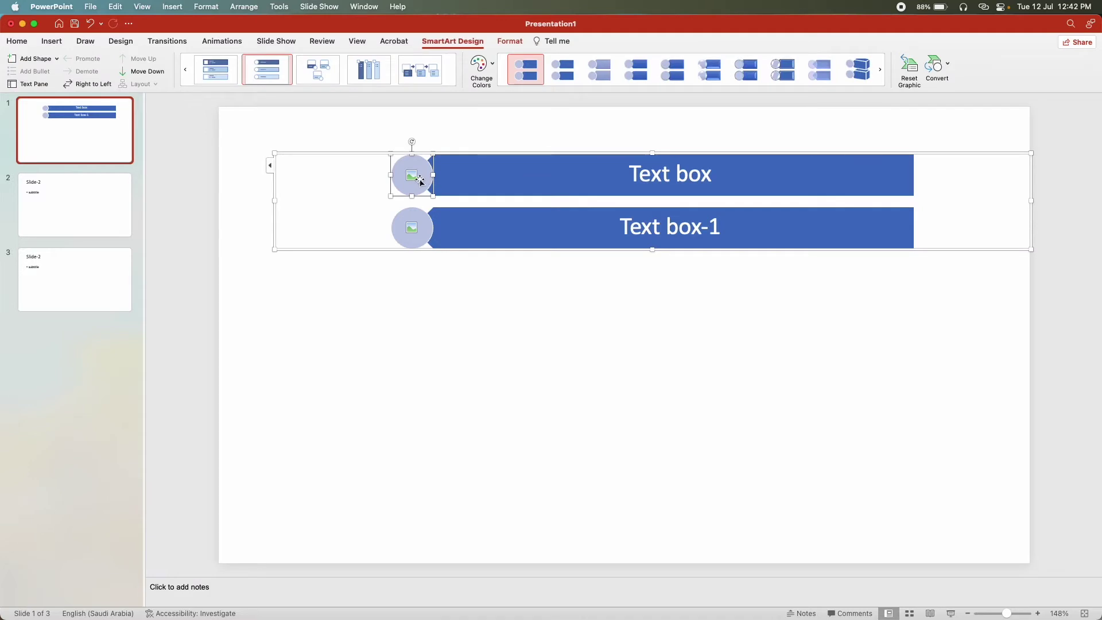
pyautogui.rightClick(417, 180)
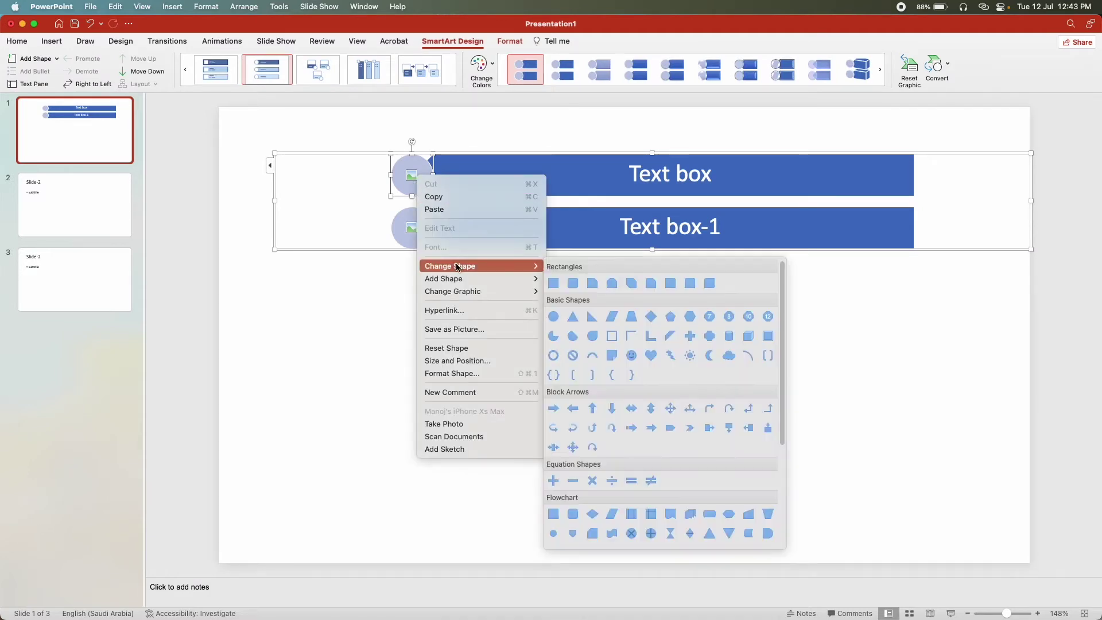
pyautogui.moveTo(453, 291)
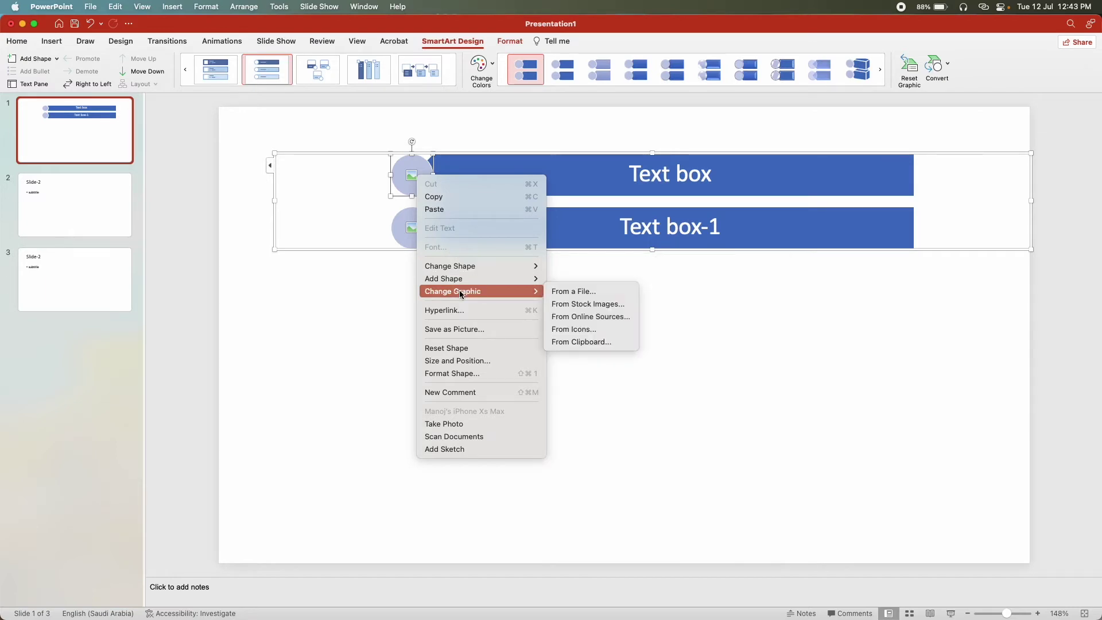
pyautogui.click(585, 296)
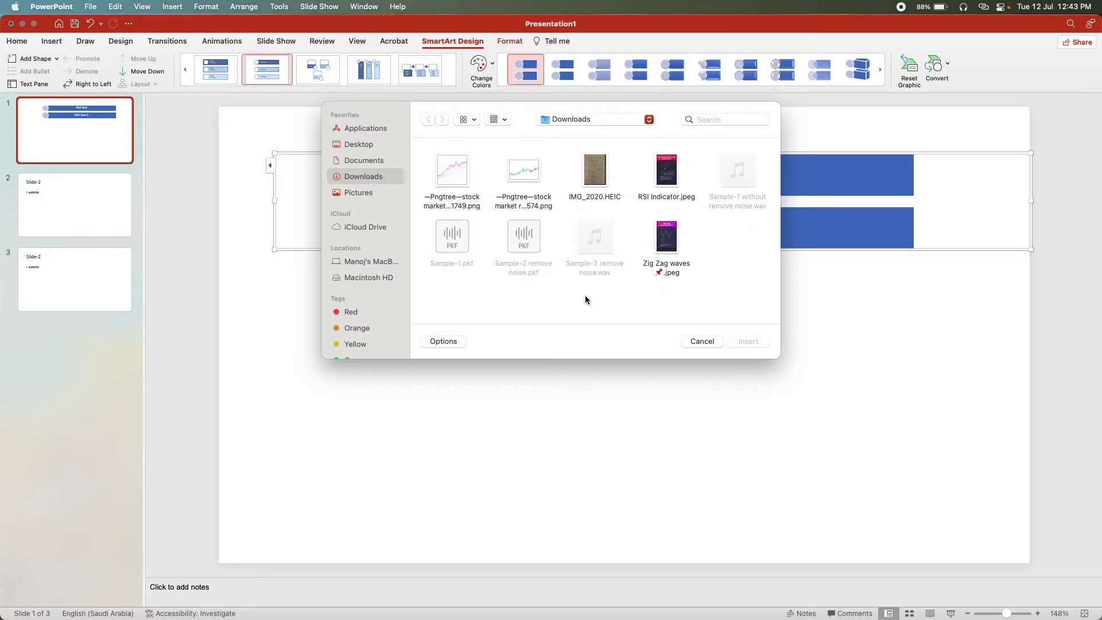
pyautogui.click(667, 171)
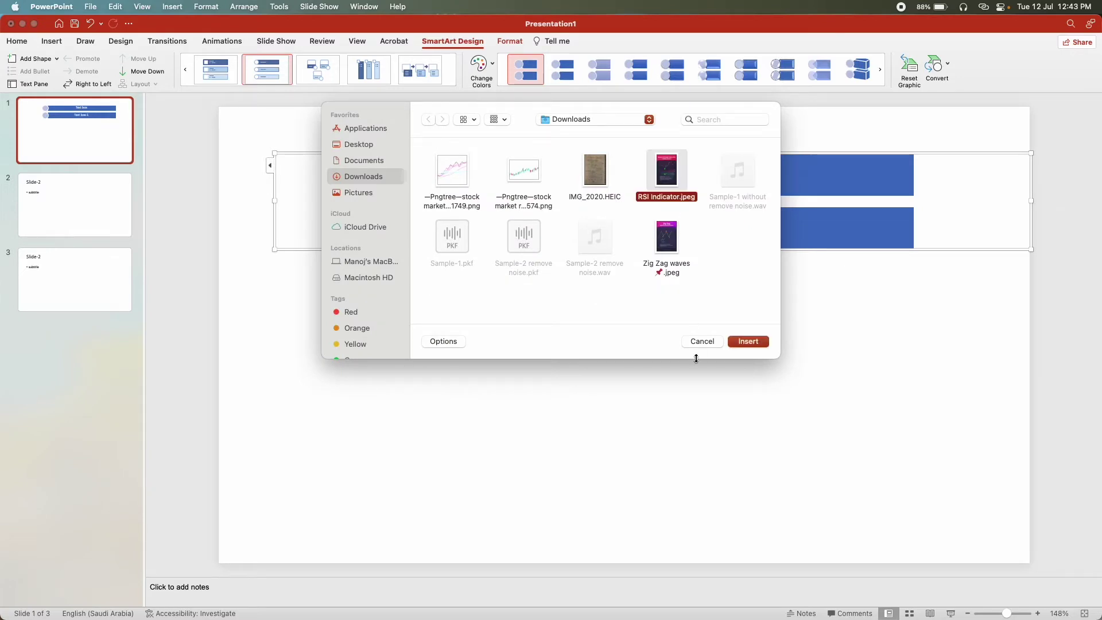
pyautogui.click(748, 342)
pyautogui.click(522, 316)
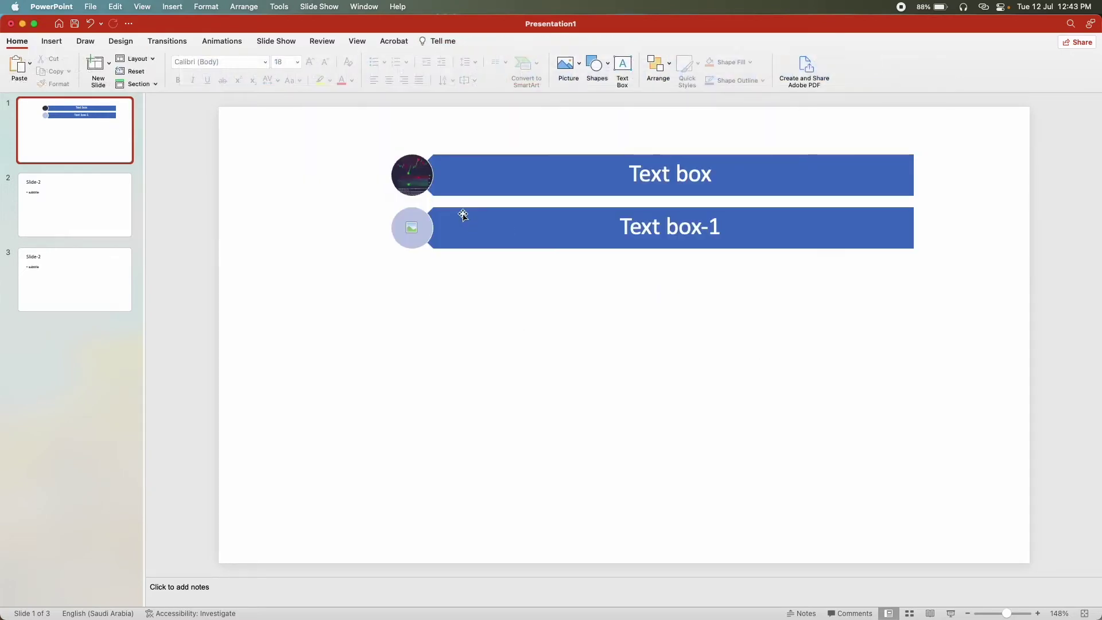
# Try the 3D style, then apply a darker outlined SmartArt style
pyautogui.click(420, 172)
pyautogui.click(448, 304)
pyautogui.click(419, 172)
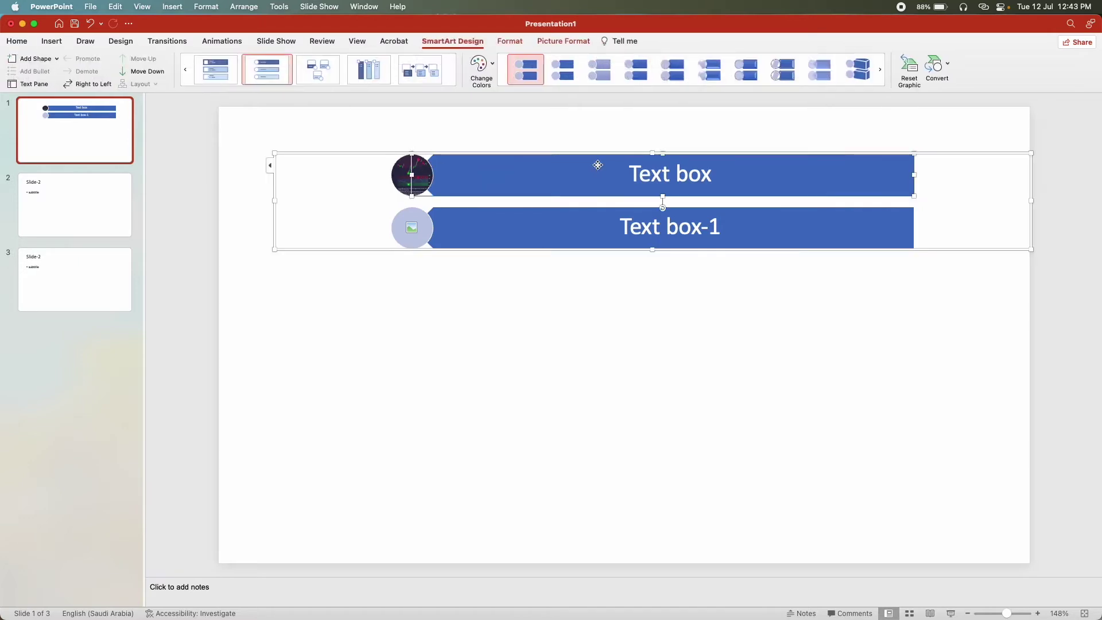
pyautogui.click(599, 357)
pyautogui.click(585, 193)
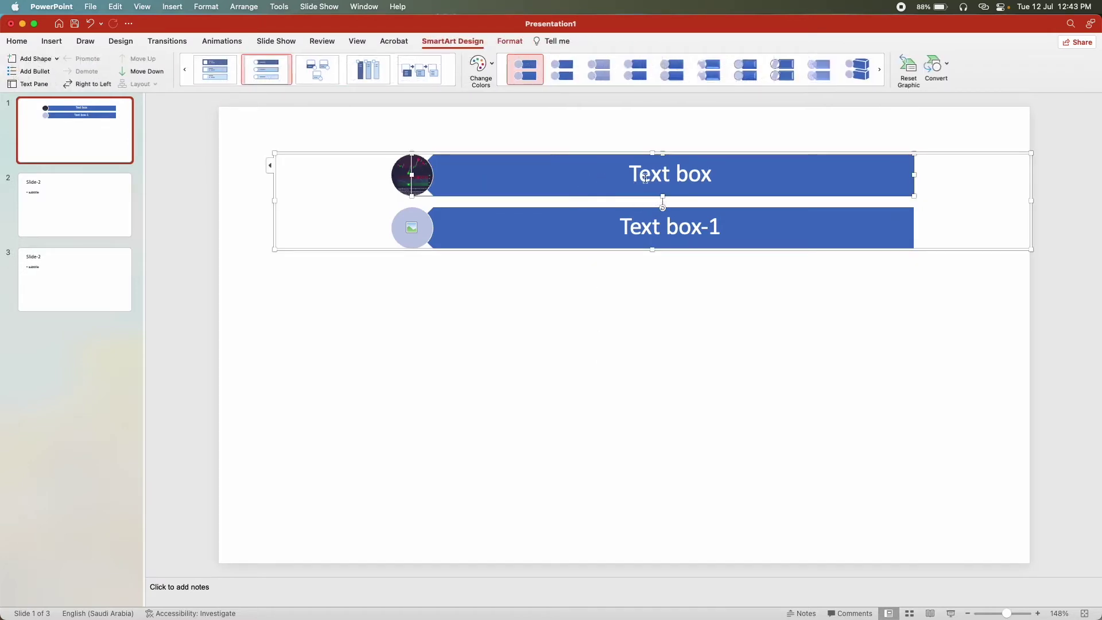
pyautogui.click(862, 70)
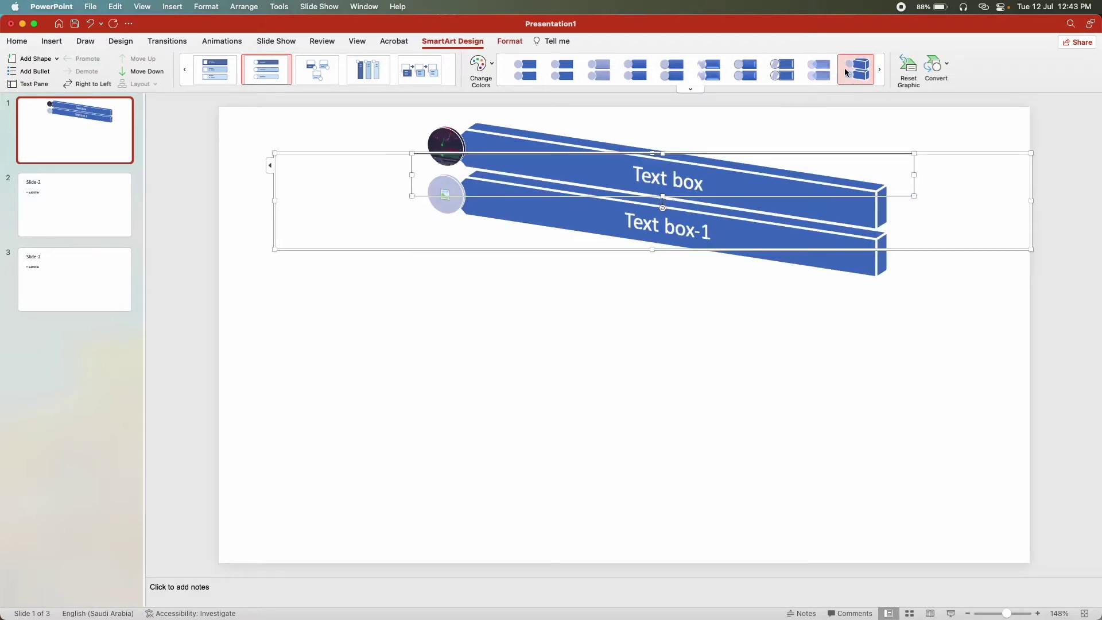
pyautogui.click(826, 71)
pyautogui.click(783, 70)
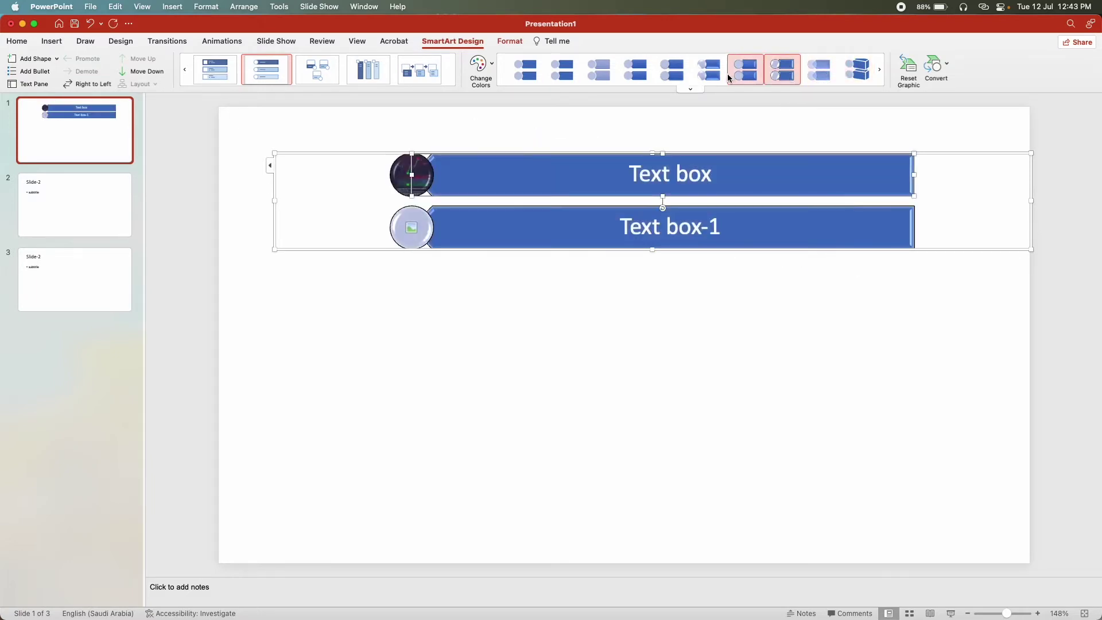
pyautogui.click(558, 352)
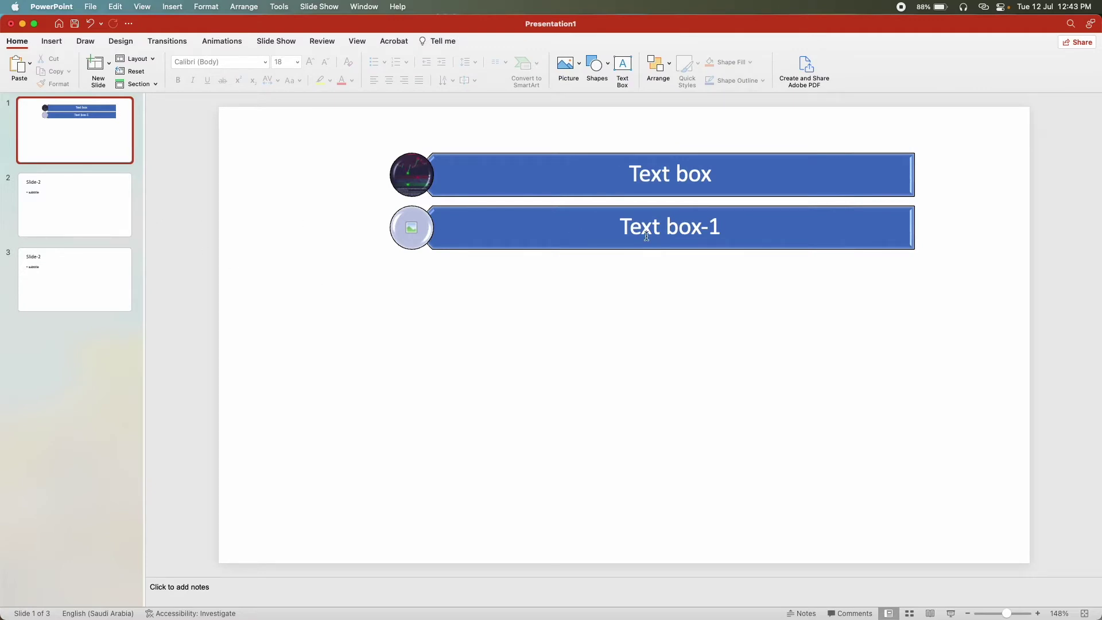
# Insert RSI Indicator.jpeg from Downloads onto slide 2 as a picture from file
pyautogui.click(81, 210)
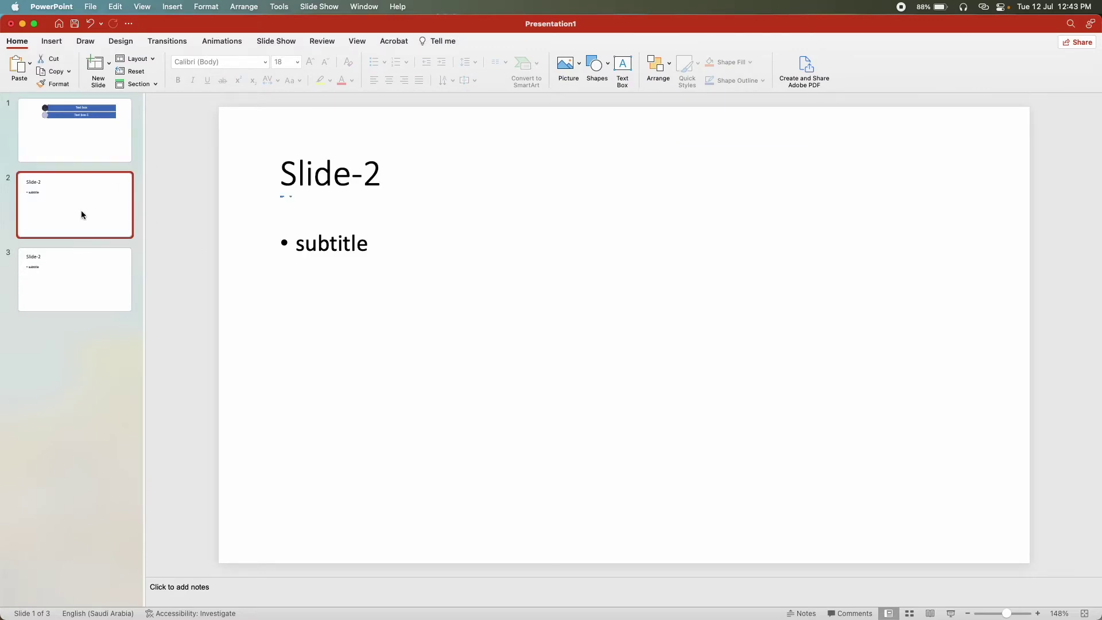
pyautogui.click(93, 134)
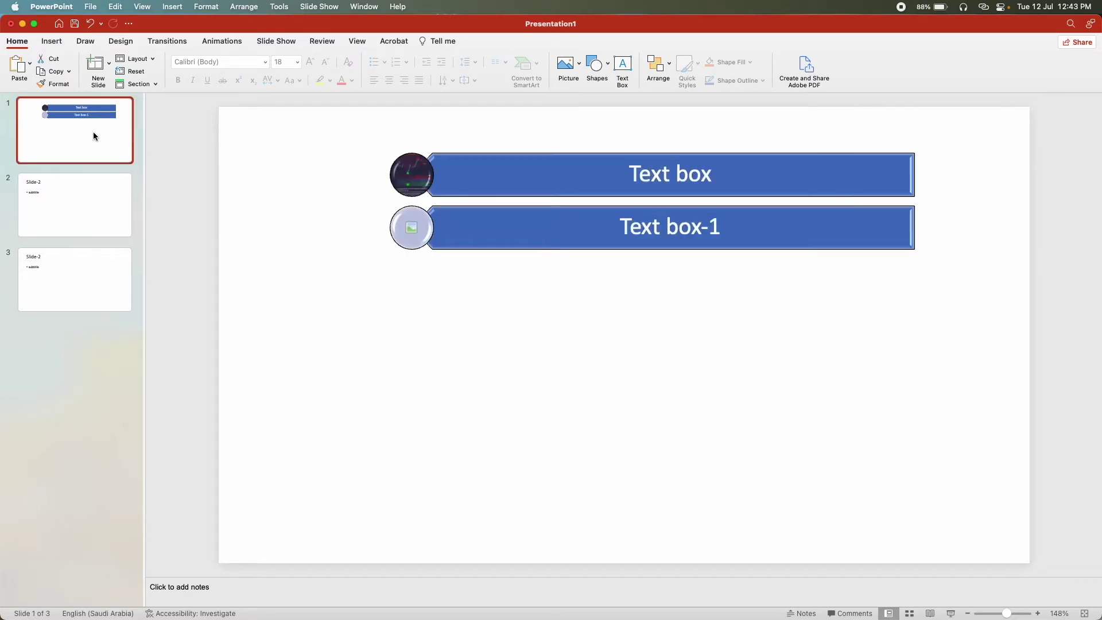
pyautogui.click(56, 211)
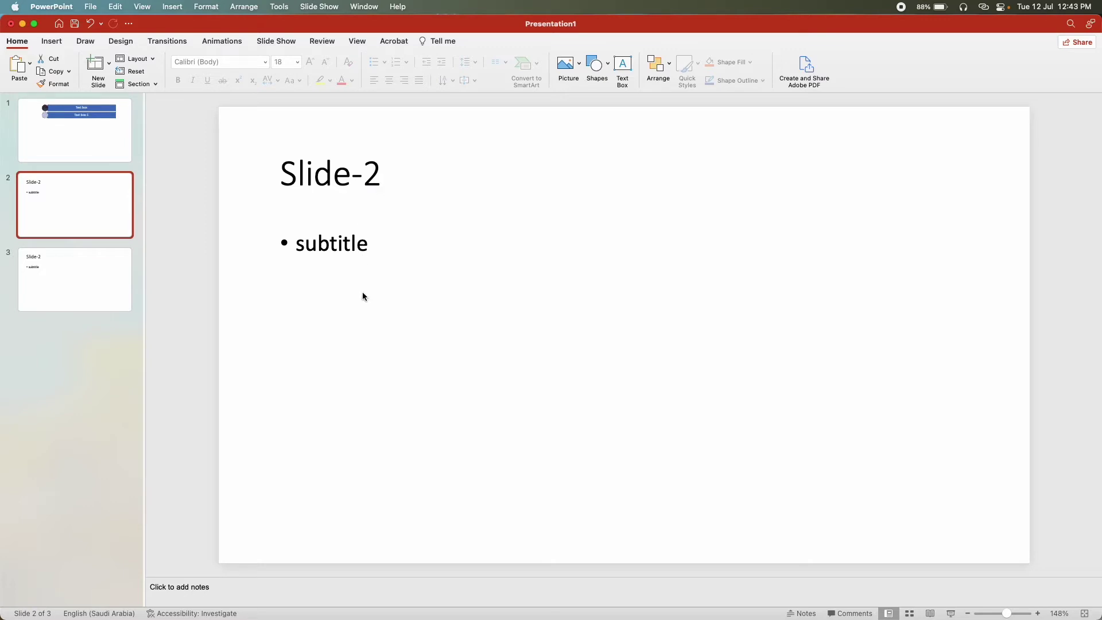
pyautogui.click(786, 458)
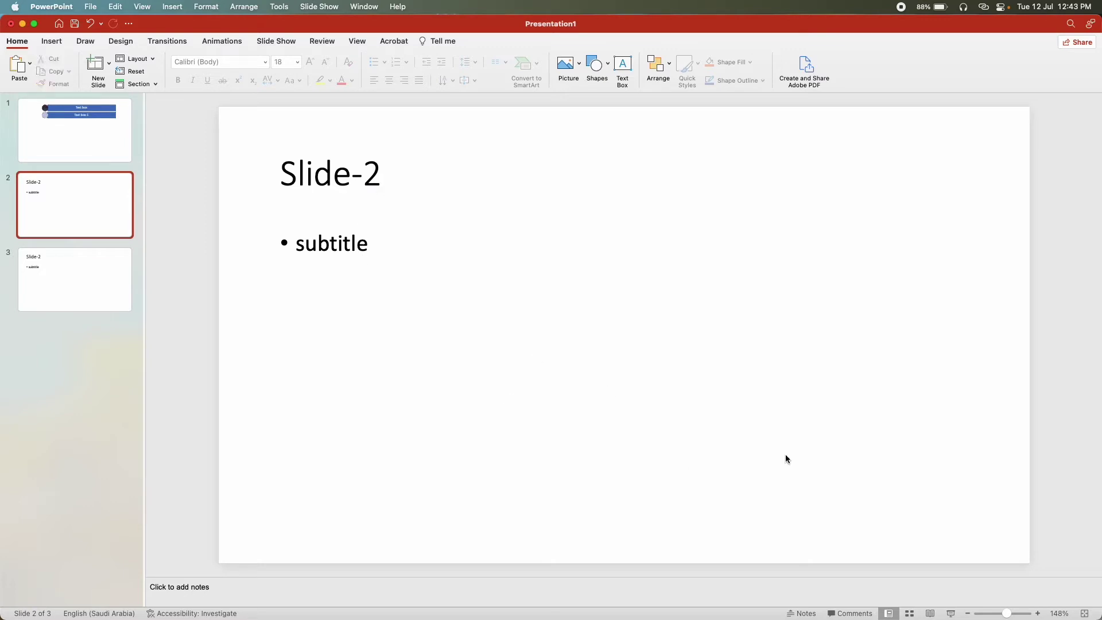
pyautogui.click(52, 41)
pyautogui.click(111, 67)
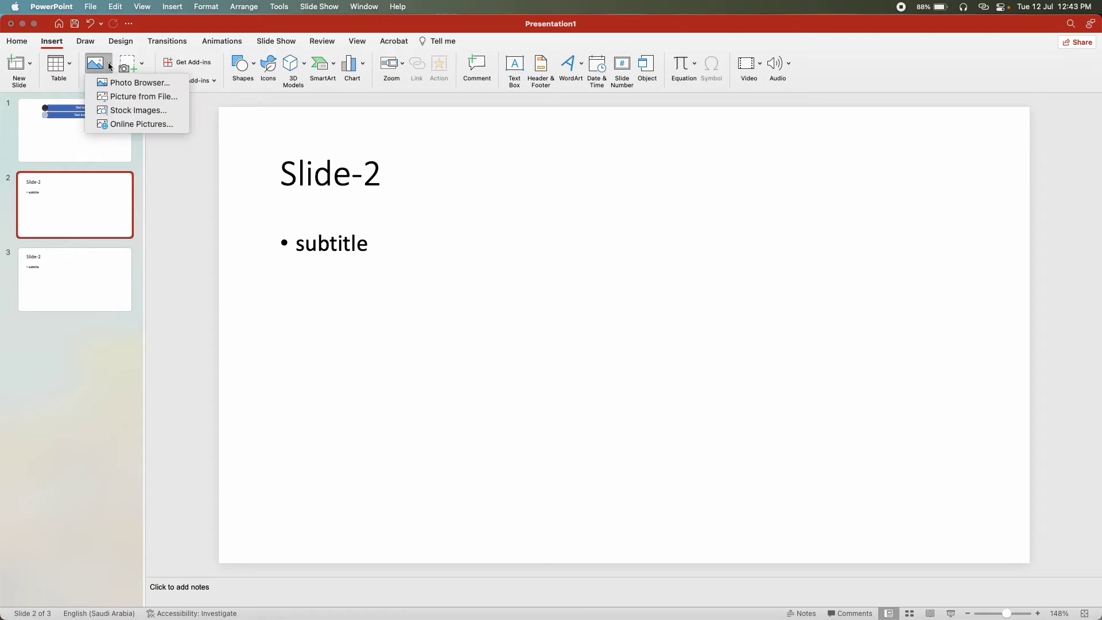
pyautogui.click(108, 98)
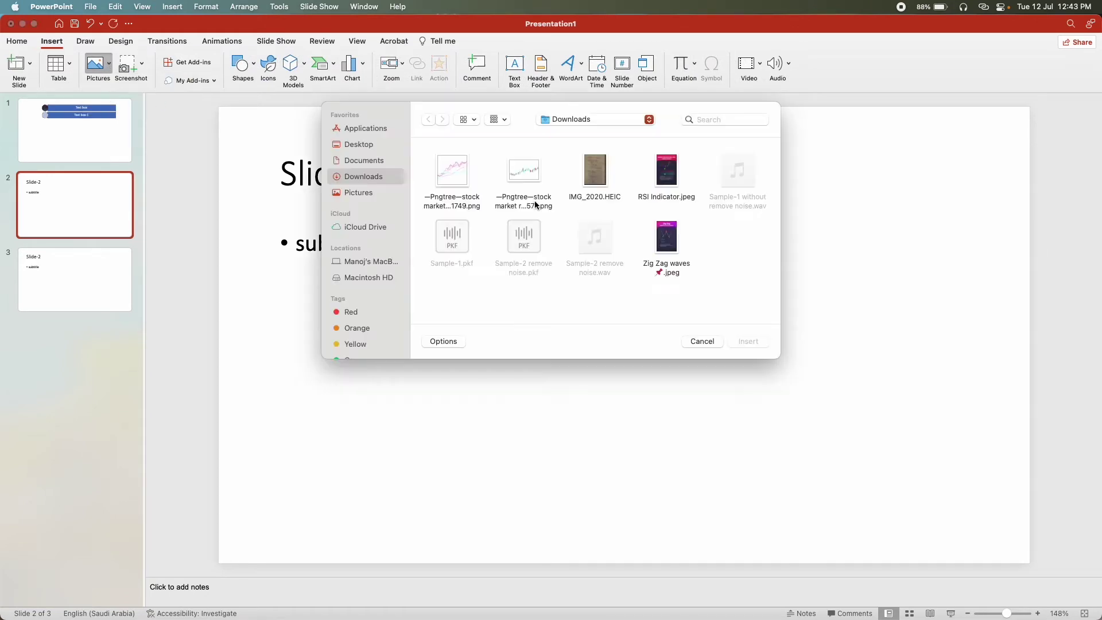
pyautogui.click(646, 172)
pyautogui.click(750, 341)
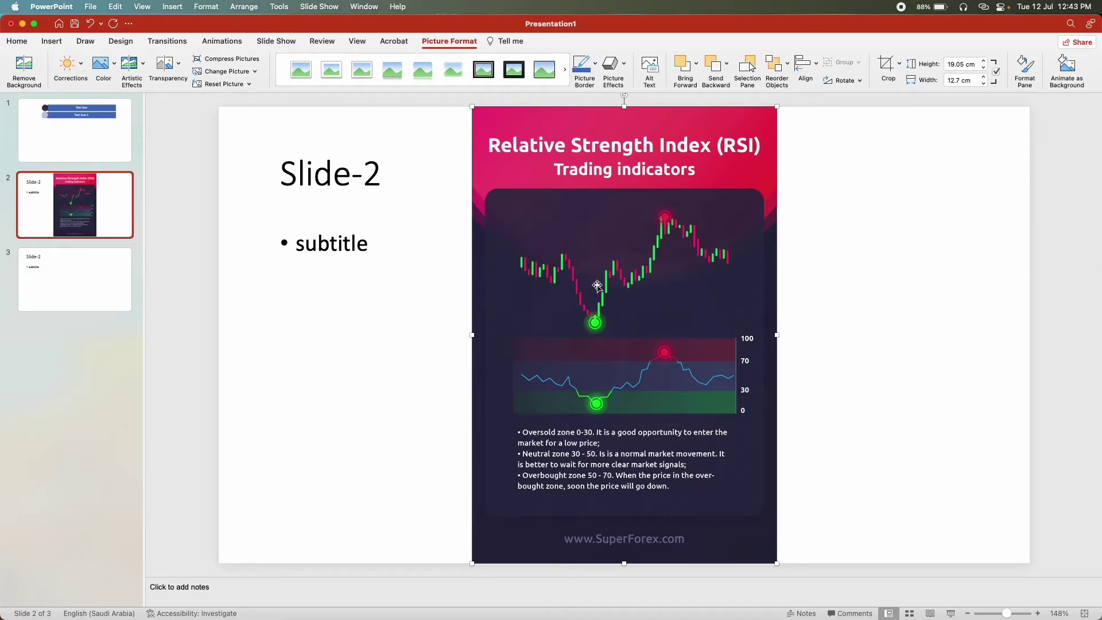
# Crop the title band and SuperForex footer off the RSI picture and move it upper right
pyautogui.click(888, 62)
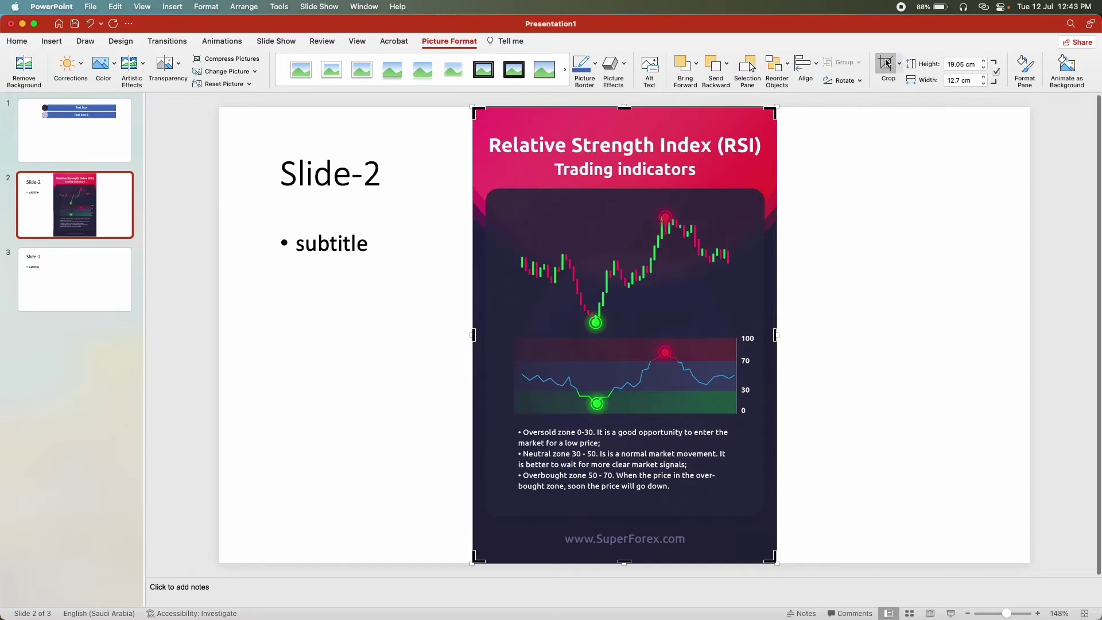
pyautogui.moveTo(626, 107); pyautogui.dragTo(625, 190)
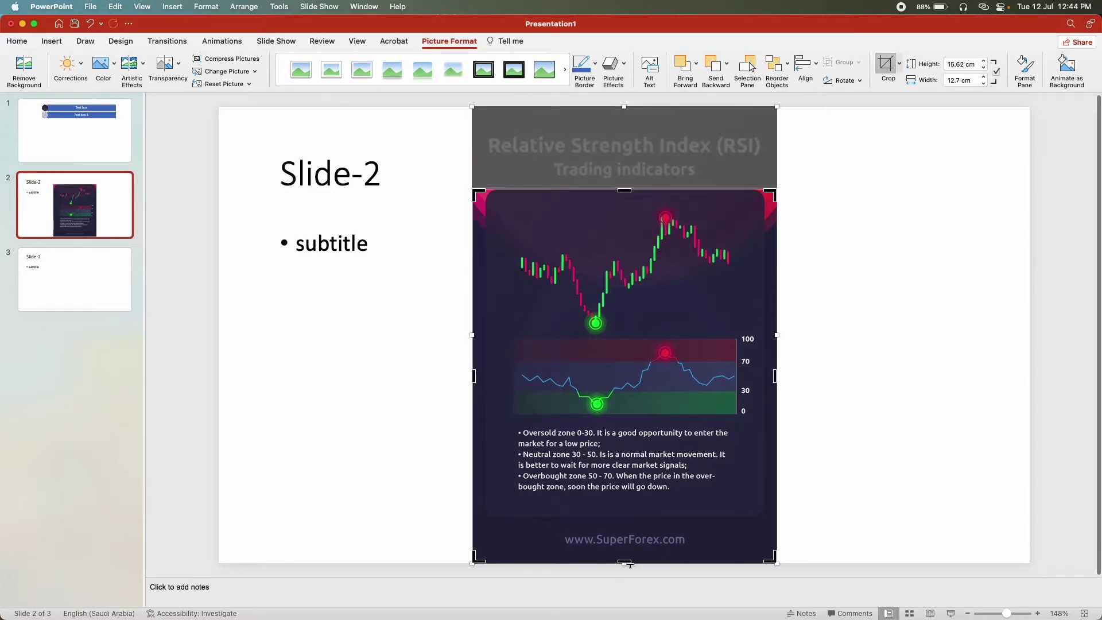
pyautogui.moveTo(630, 565); pyautogui.dragTo(626, 525)
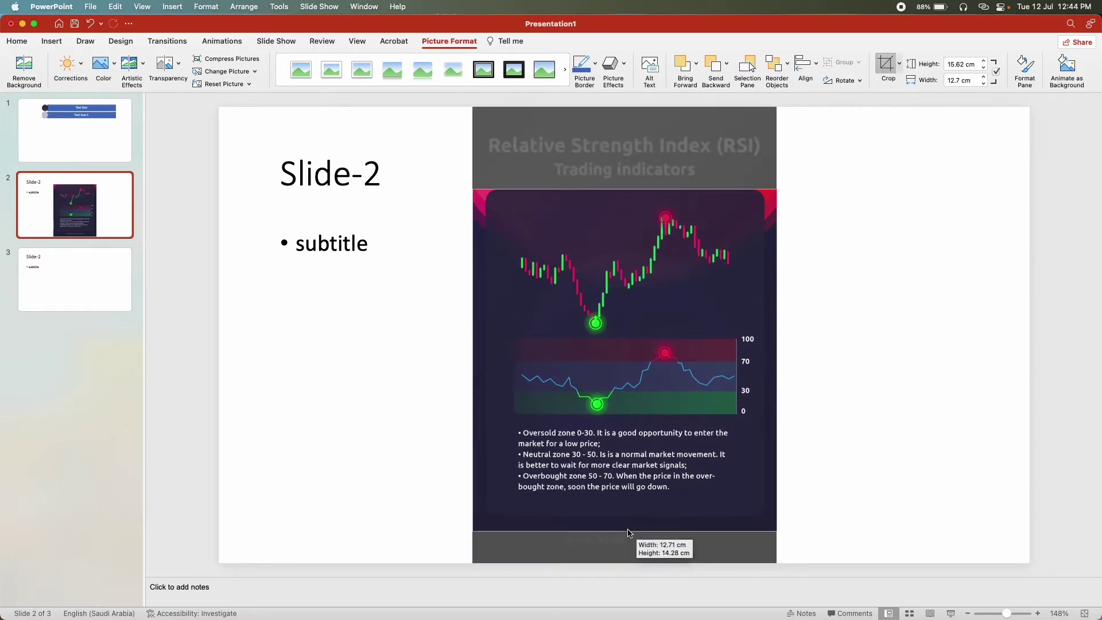
pyautogui.click(866, 199)
pyautogui.moveTo(641, 299)
pyautogui.mouseDown()
pyautogui.moveTo(672, 266)
pyautogui.moveTo(841, 253)
pyautogui.mouseUp()
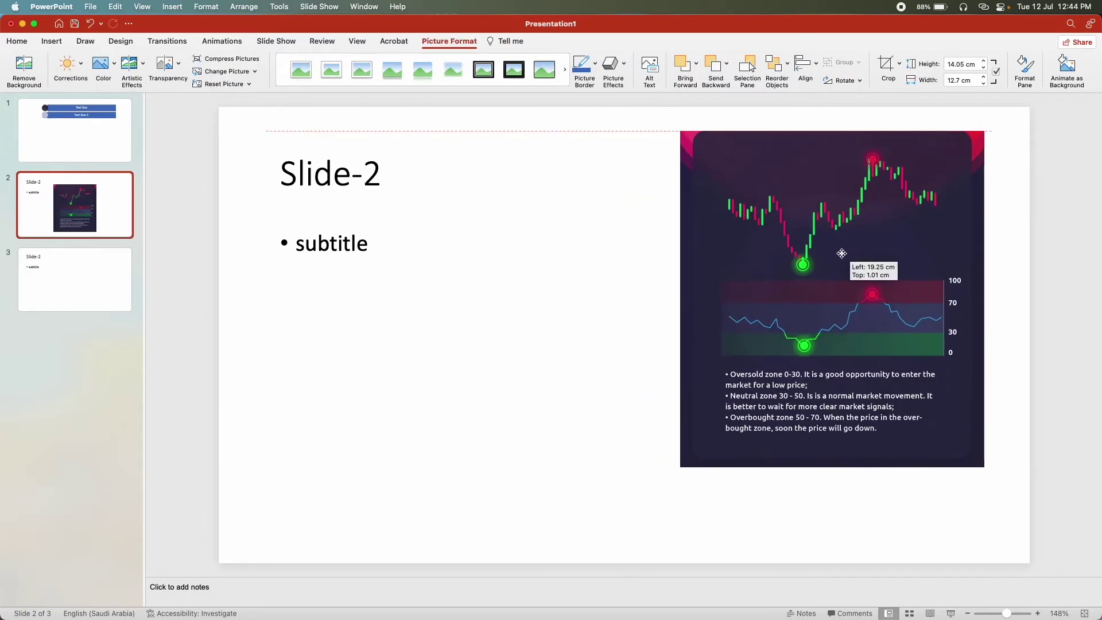
pyautogui.click(588, 291)
# Apply a Picture Effects preset to the RSI chart picture
pyautogui.doubleClick(829, 226)
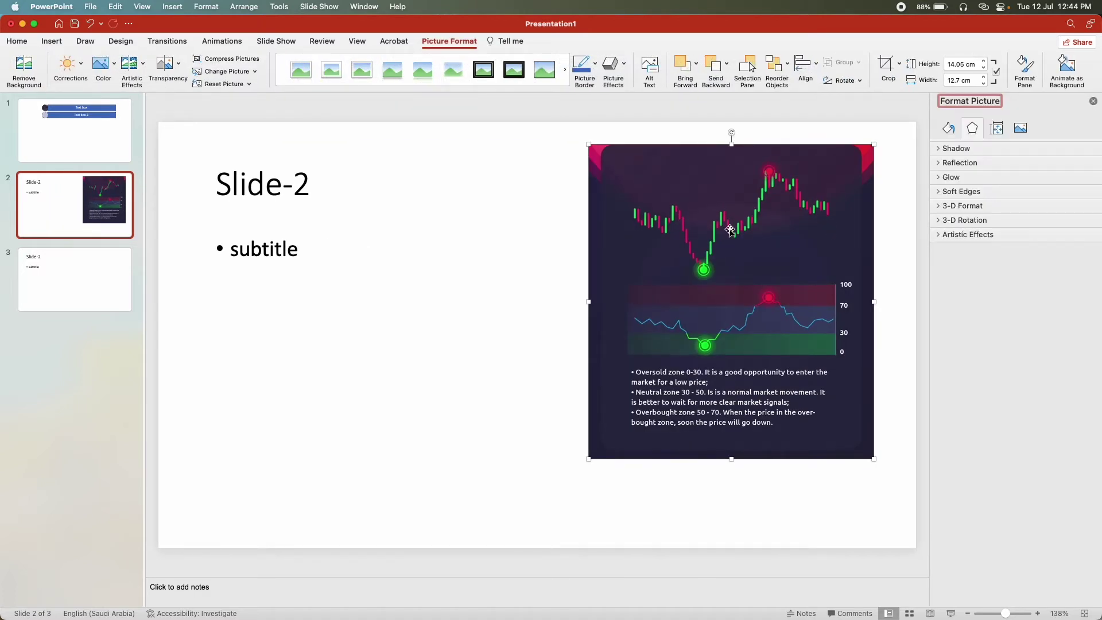
pyautogui.click(623, 73)
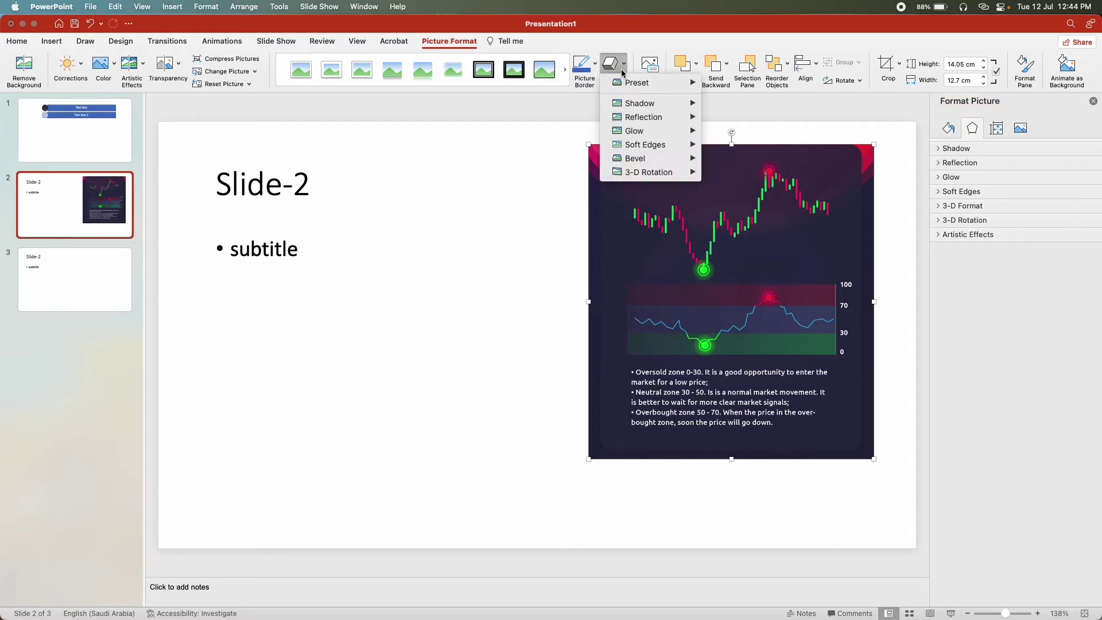
pyautogui.moveTo(637, 83)
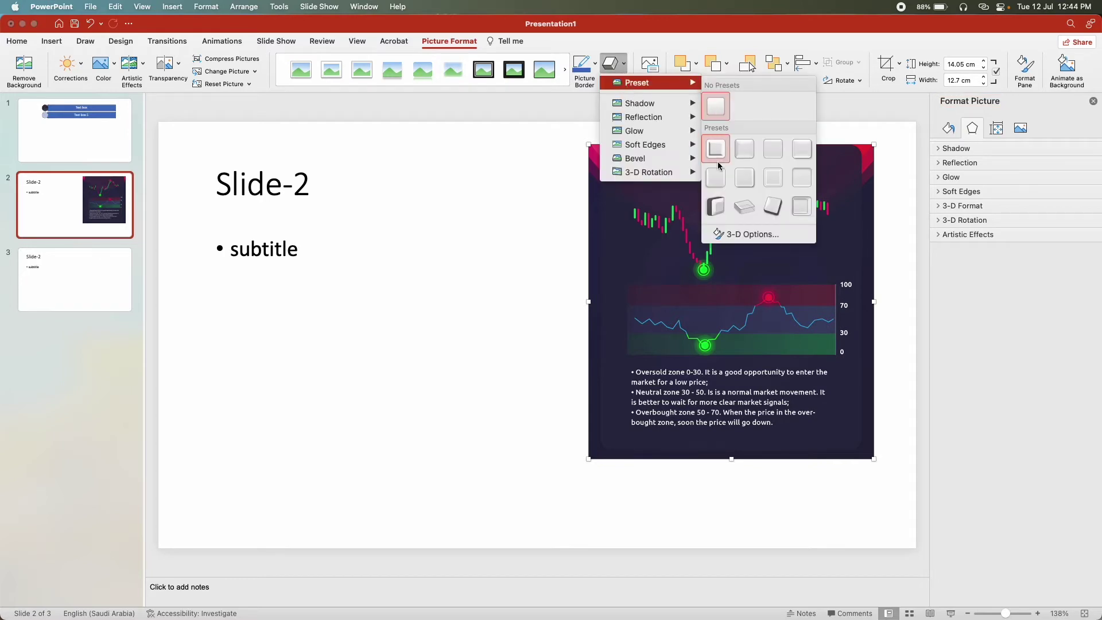
pyautogui.click(722, 156)
# Reselect the chart picture and add a reflection variation beneath it
pyautogui.click(537, 311)
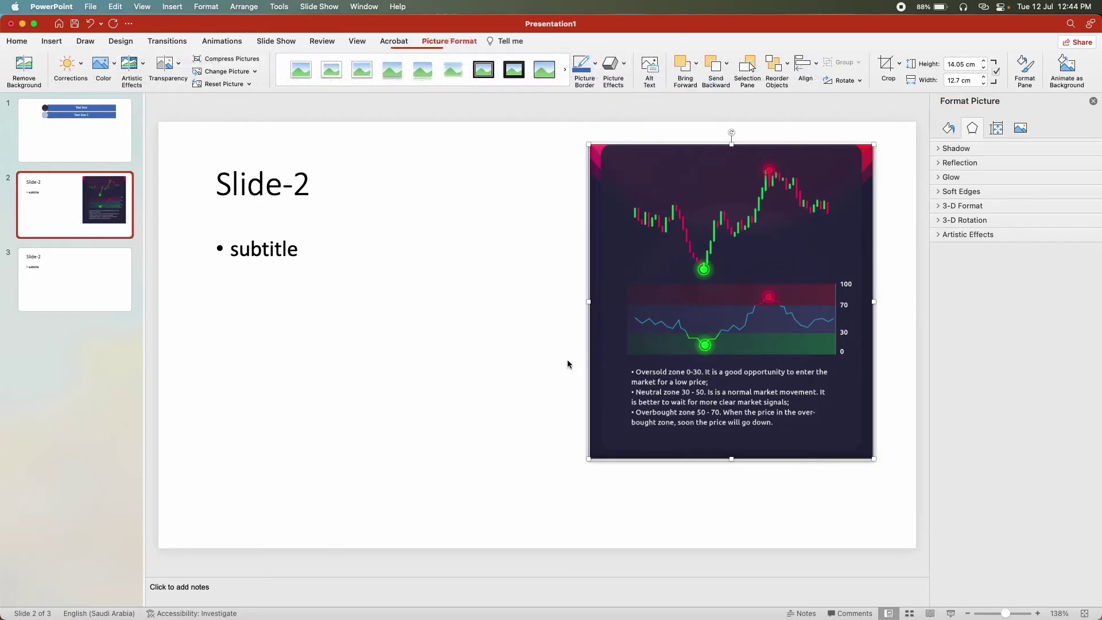
pyautogui.click(511, 339)
pyautogui.click(698, 336)
pyautogui.click(618, 72)
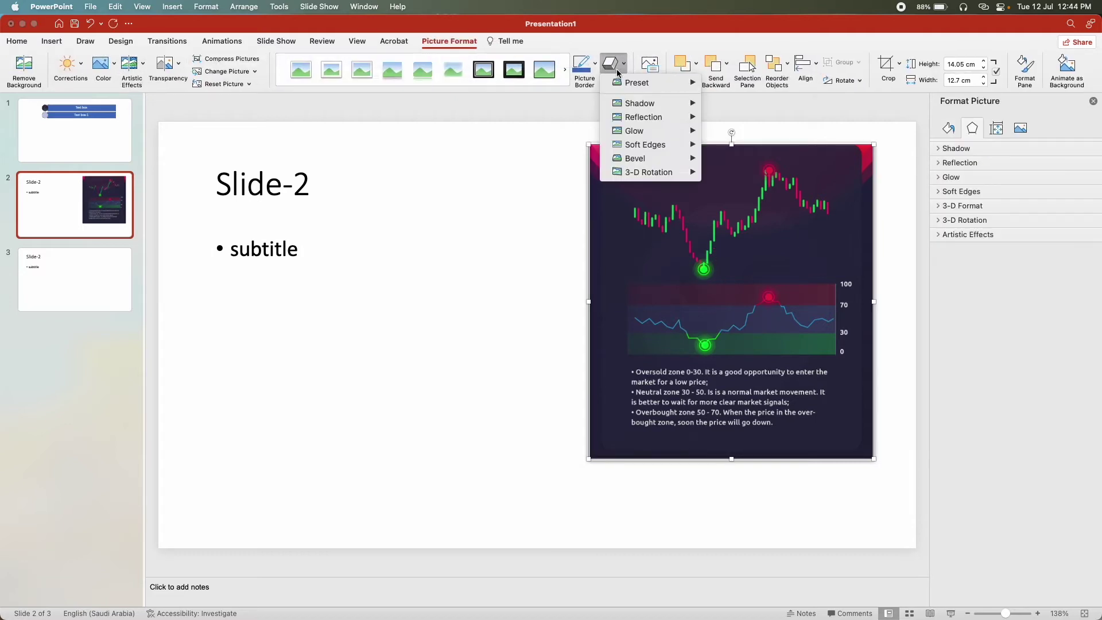
pyautogui.moveTo(643, 118)
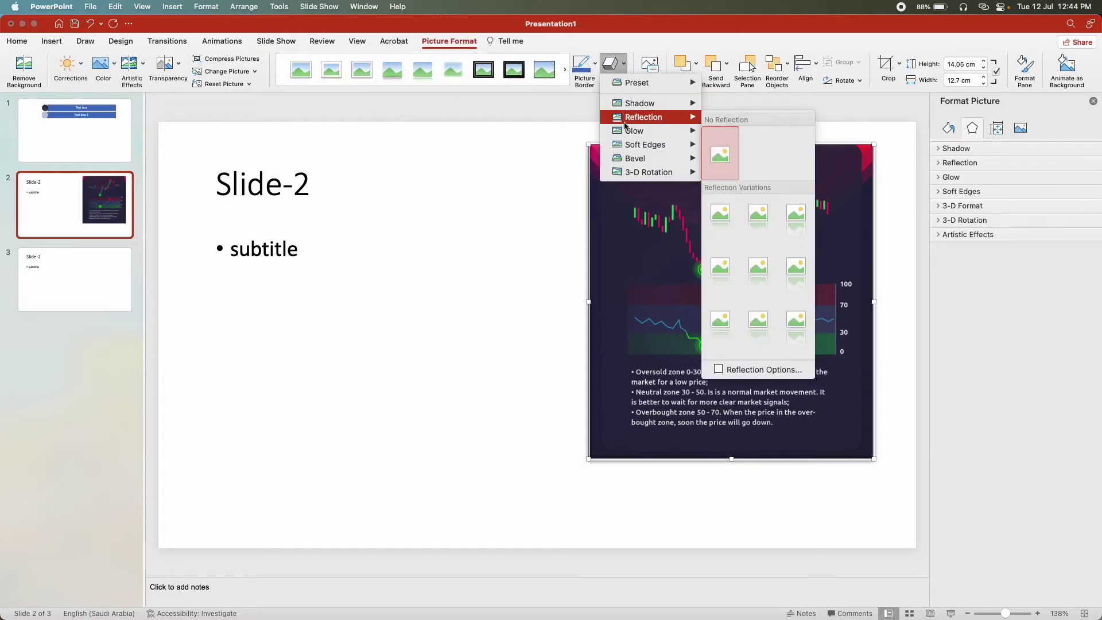
pyautogui.click(759, 214)
pyautogui.click(451, 287)
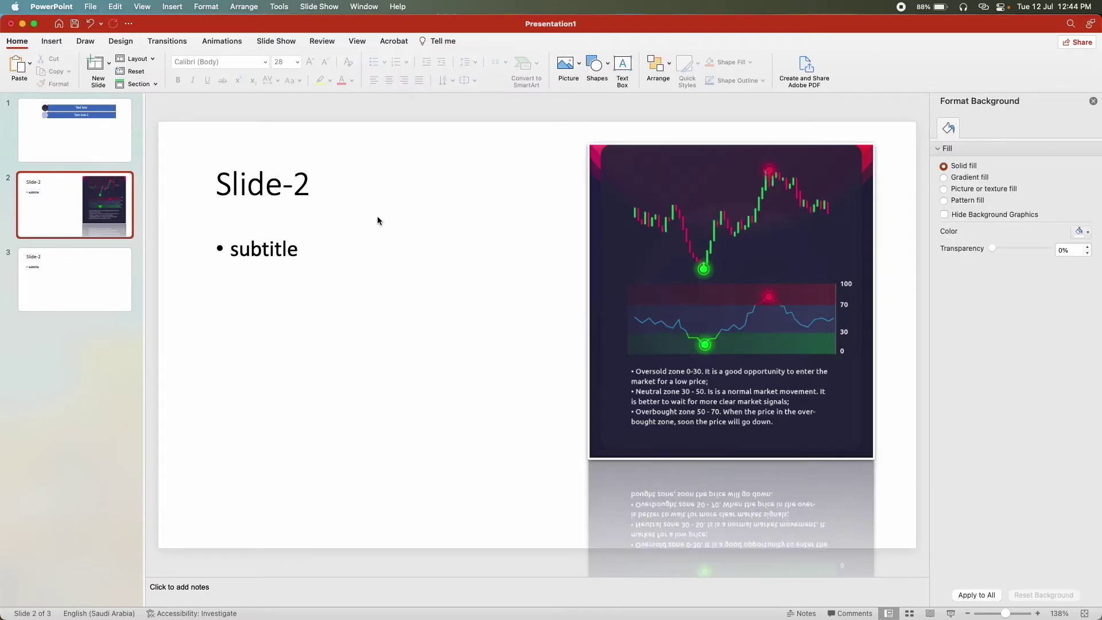
# Click between the slide 2 title and subtitle placeholders, then deselect them
pyautogui.click(345, 189)
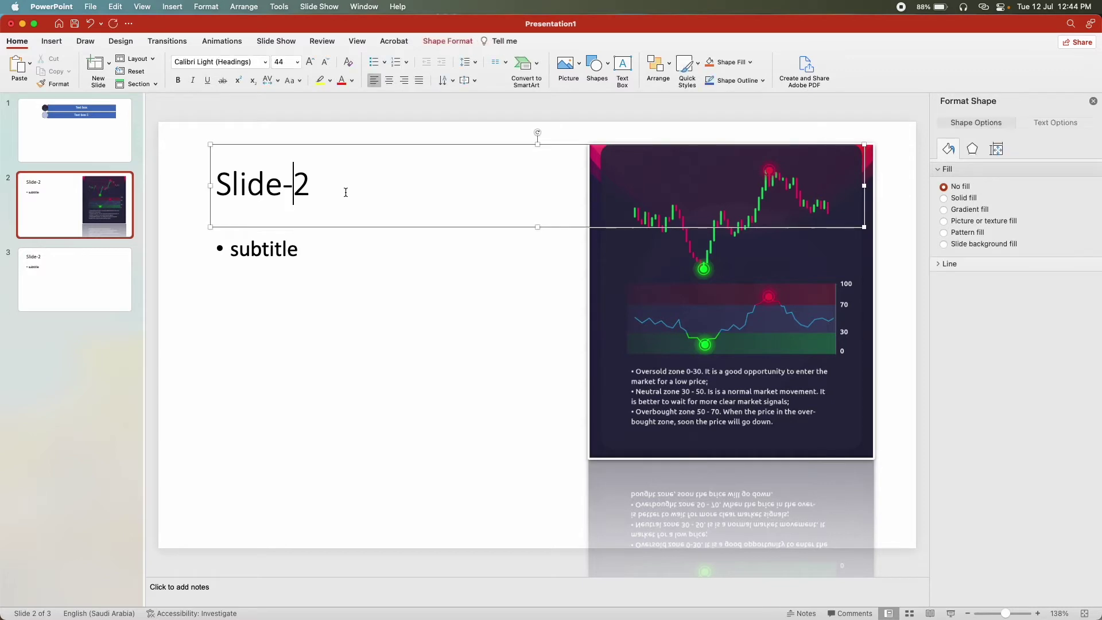
pyautogui.click(327, 273)
pyautogui.click(354, 167)
pyautogui.click(374, 274)
pyautogui.click(327, 182)
pyautogui.click(198, 181)
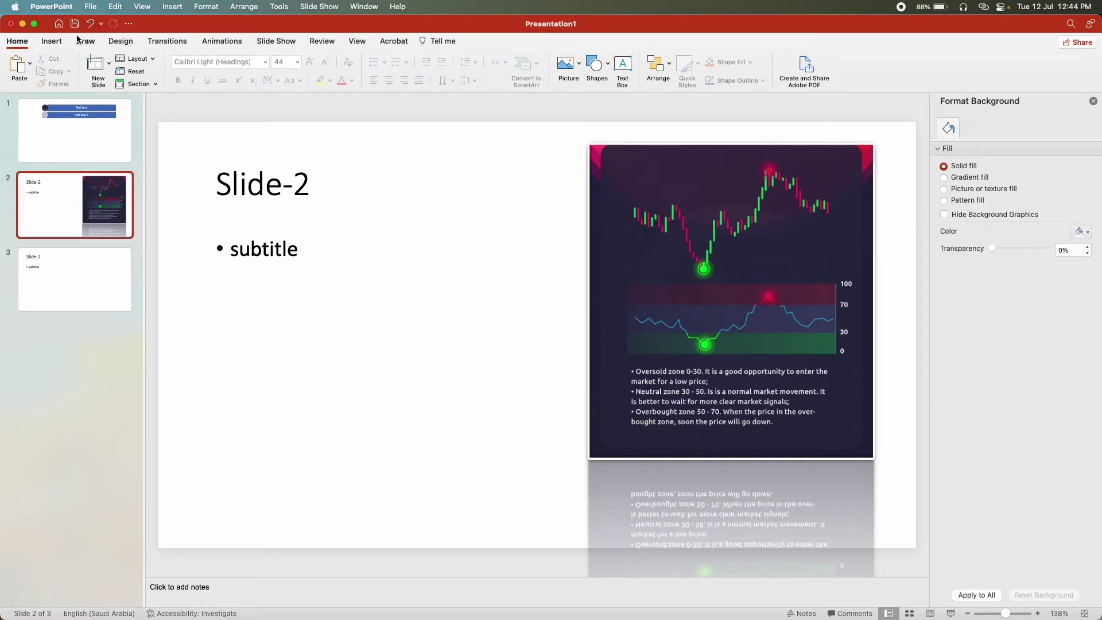
# Draw a 6.35 × 11.2 cm blue rectangle below the subtitle and select it
pyautogui.click(52, 41)
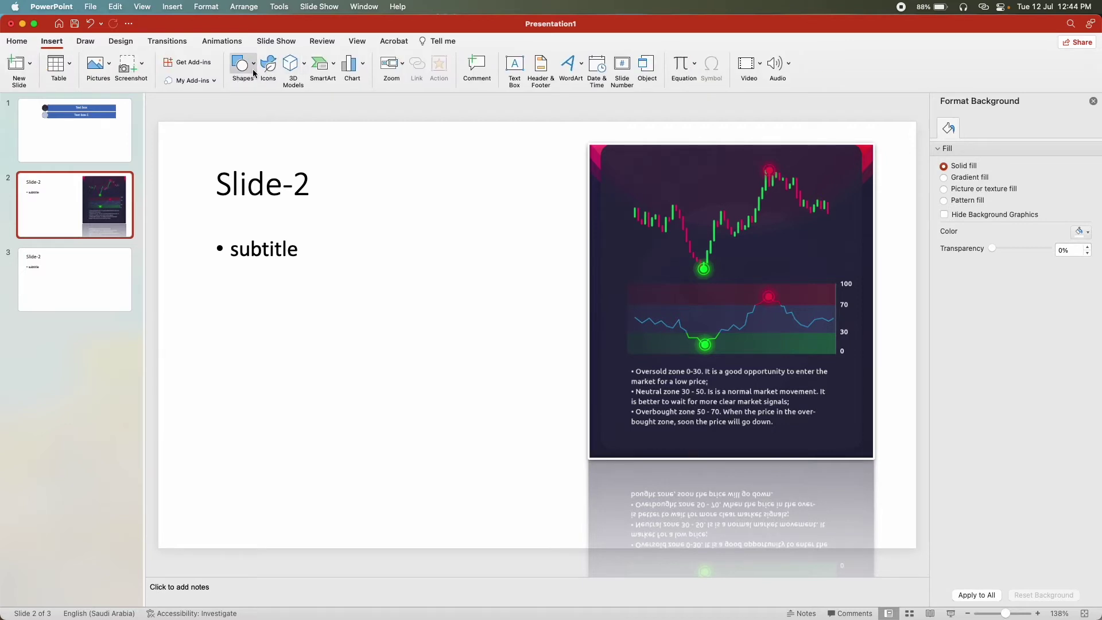
pyautogui.click(243, 66)
pyautogui.click(247, 194)
pyautogui.moveTo(194, 323); pyautogui.dragTo(446, 466)
pyautogui.press('Escape')
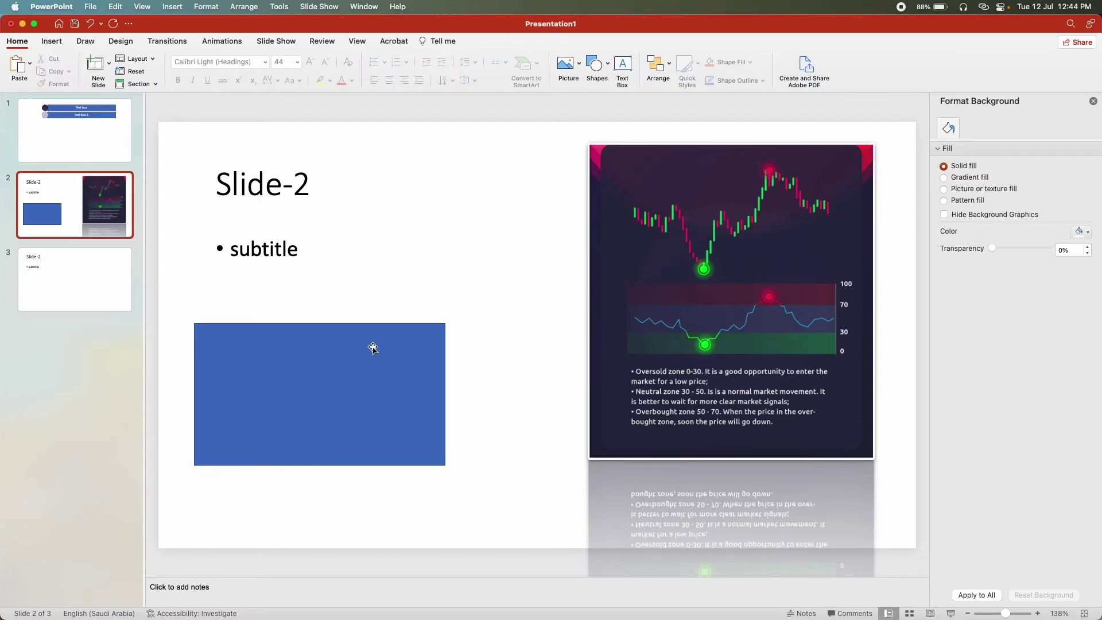
pyautogui.click(373, 348)
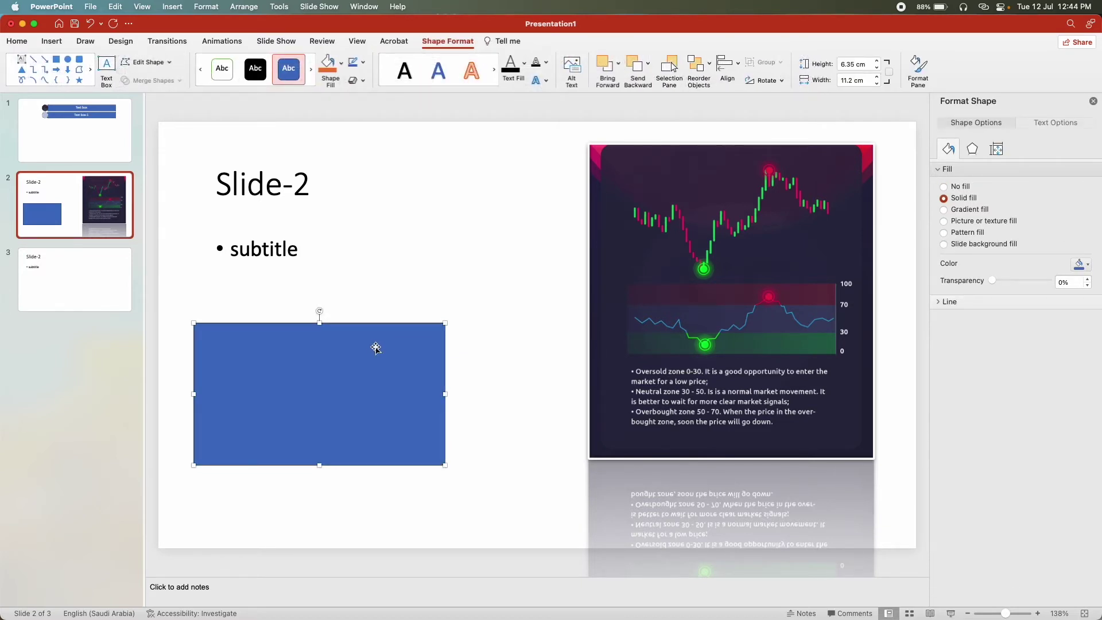
# Give the blue rectangle a Fade entrance after trying Appear, Checkerboard, Fly In and Shape
pyautogui.click(221, 42)
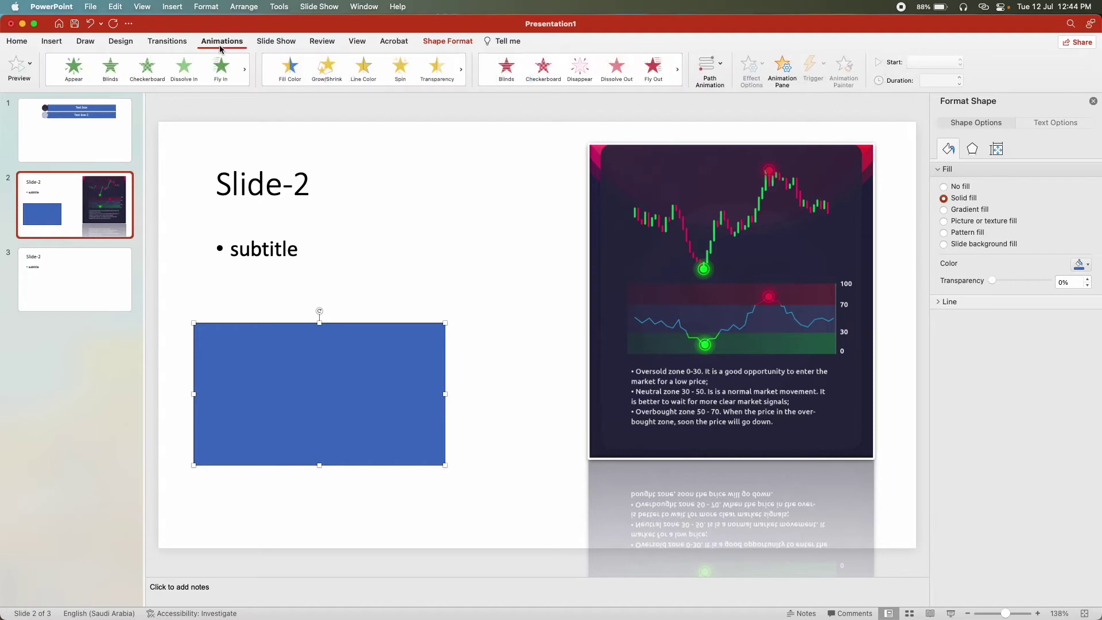
pyautogui.click(73, 74)
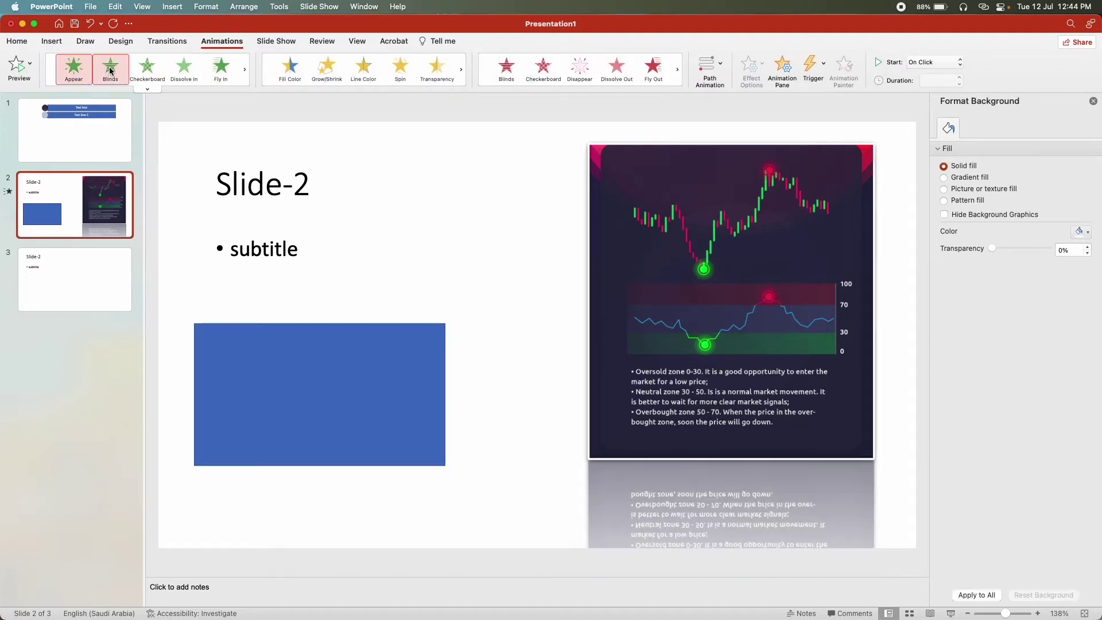
pyautogui.click(147, 69)
pyautogui.click(214, 75)
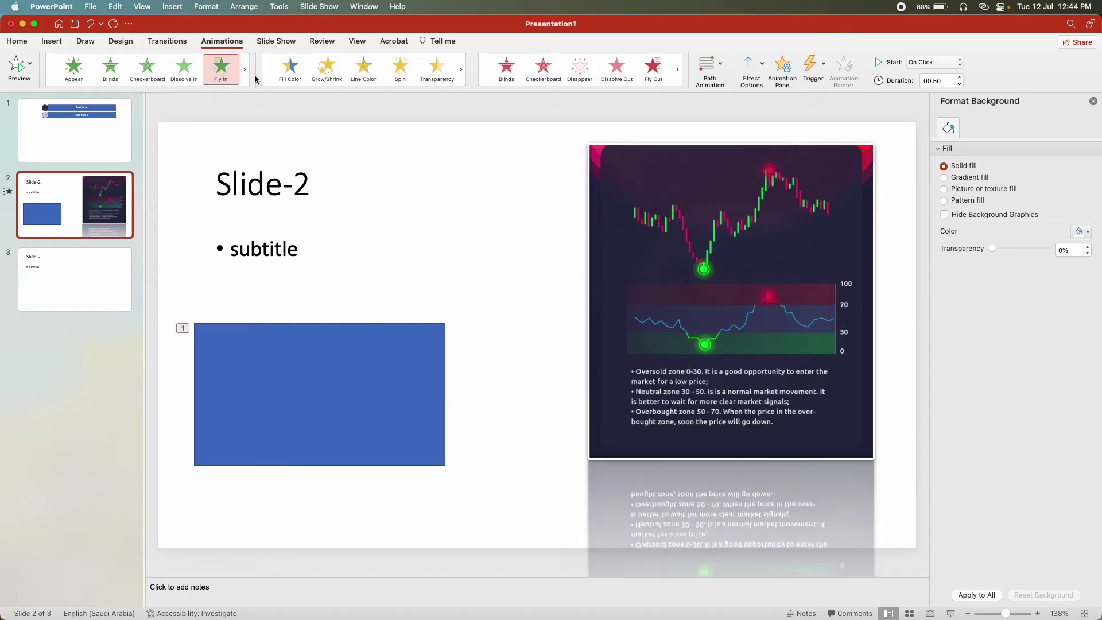
pyautogui.click(148, 88)
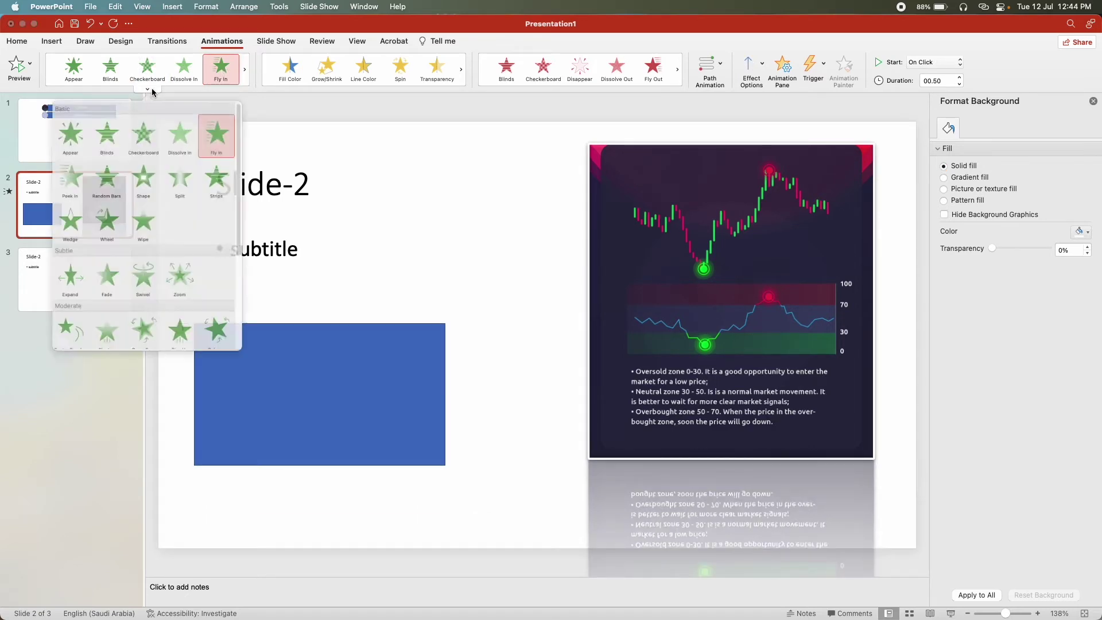
pyautogui.click(143, 193)
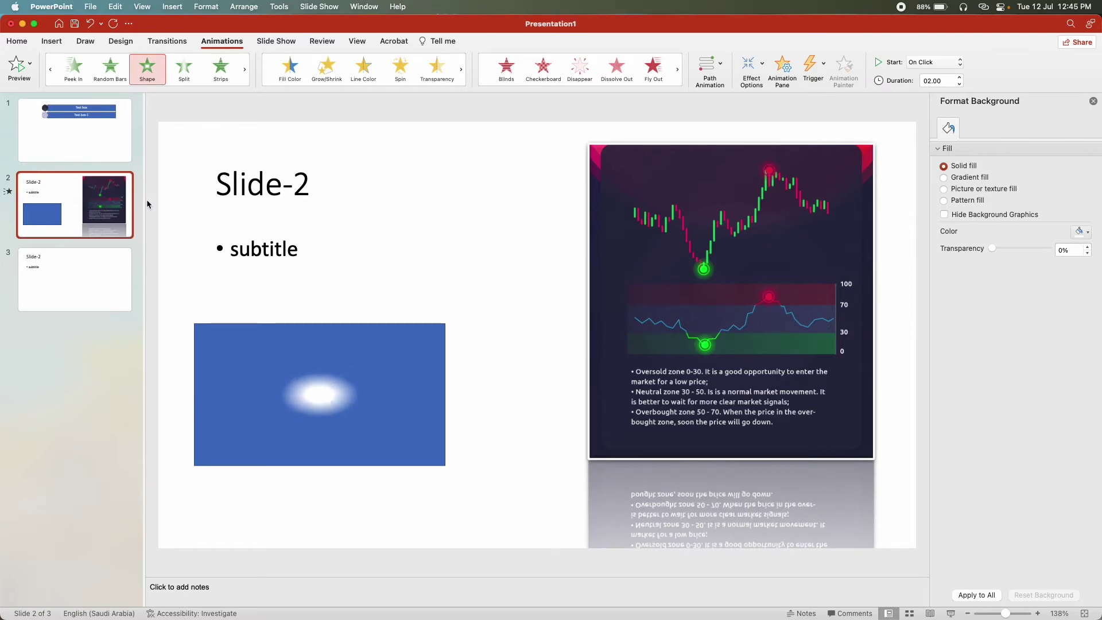
pyautogui.click(244, 69)
pyautogui.click(222, 71)
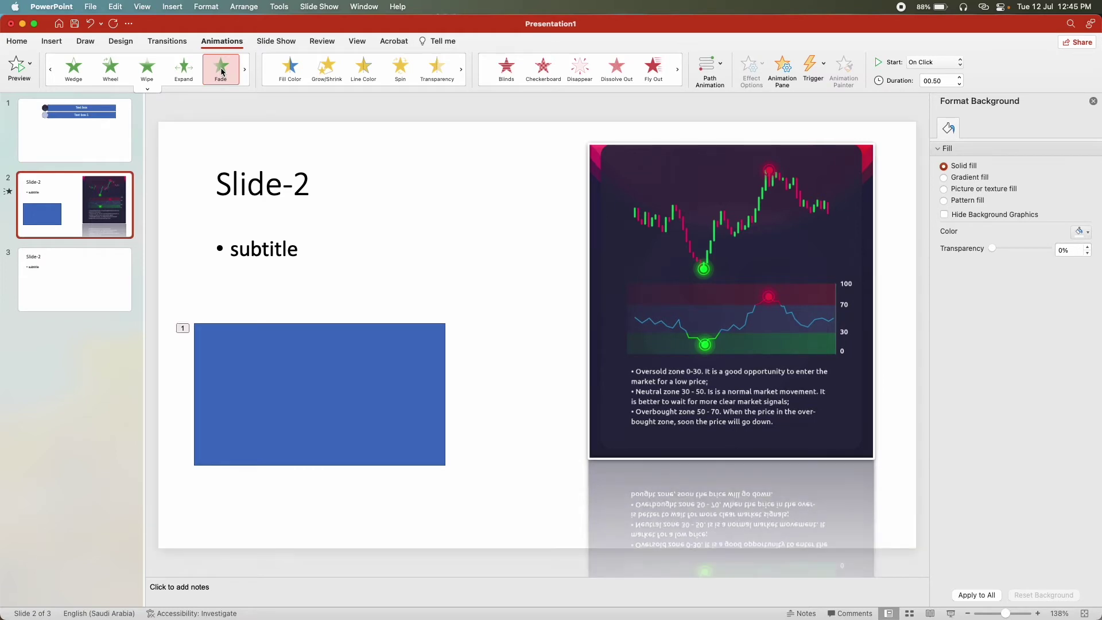
# Give the chart picture a Rise Up entrance after trying Zoom and Boomerang
pyautogui.click(776, 224)
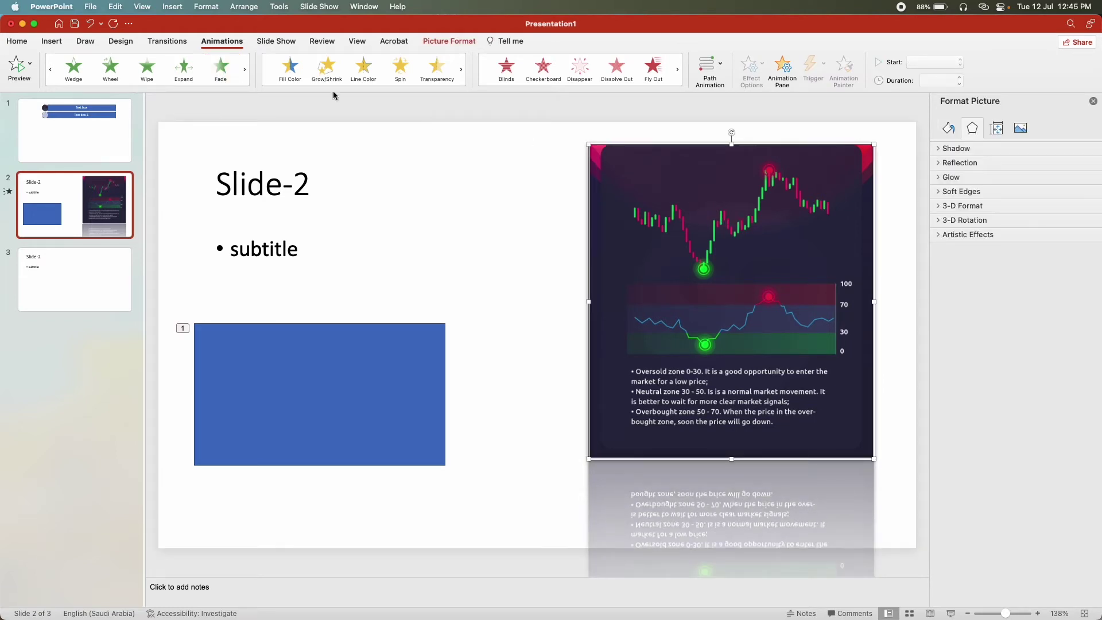
pyautogui.click(245, 69)
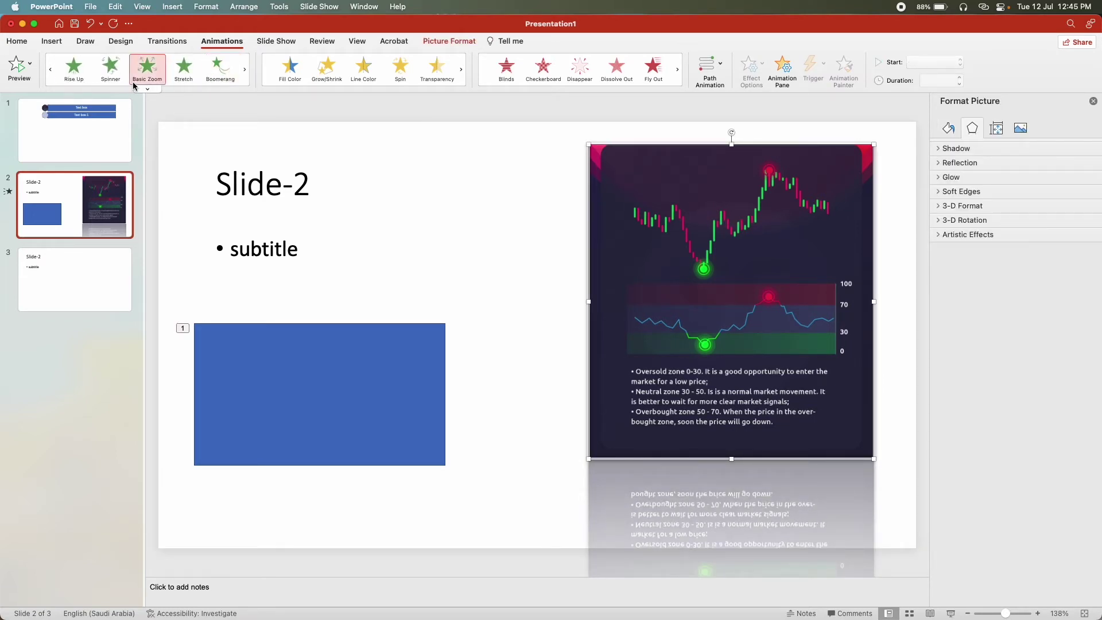
pyautogui.click(148, 75)
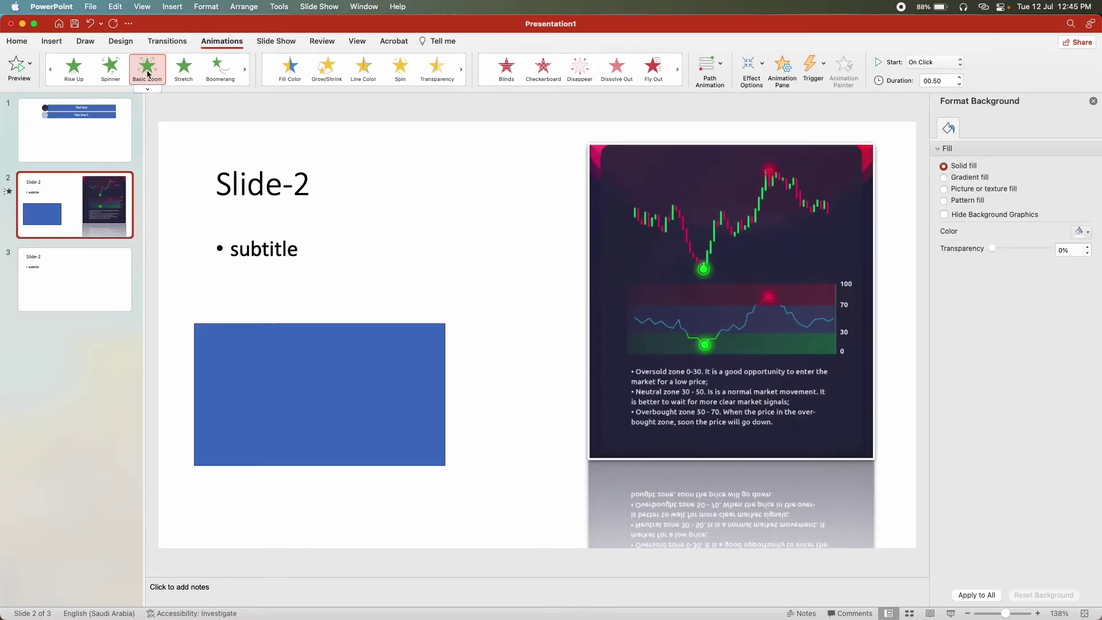
pyautogui.click(148, 74)
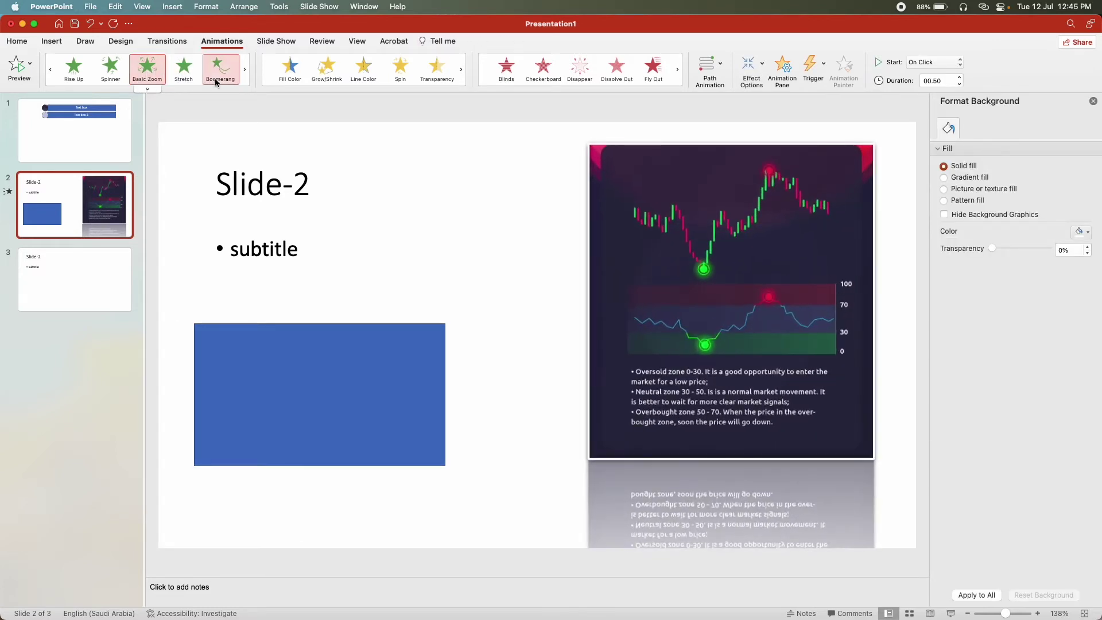
pyautogui.click(229, 81)
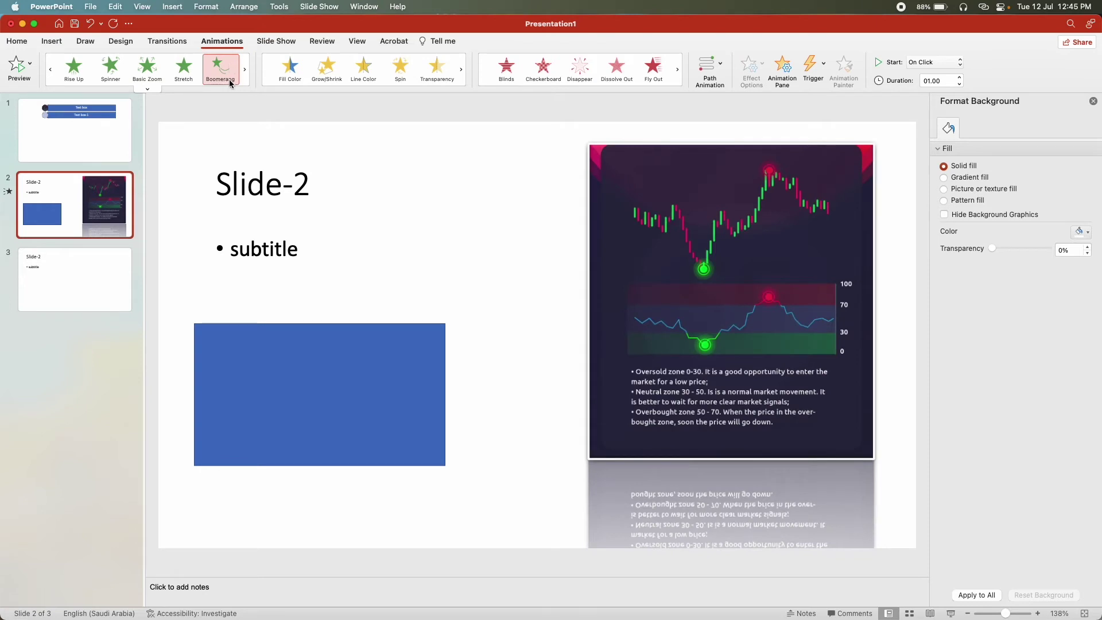
pyautogui.click(153, 88)
pyautogui.click(73, 71)
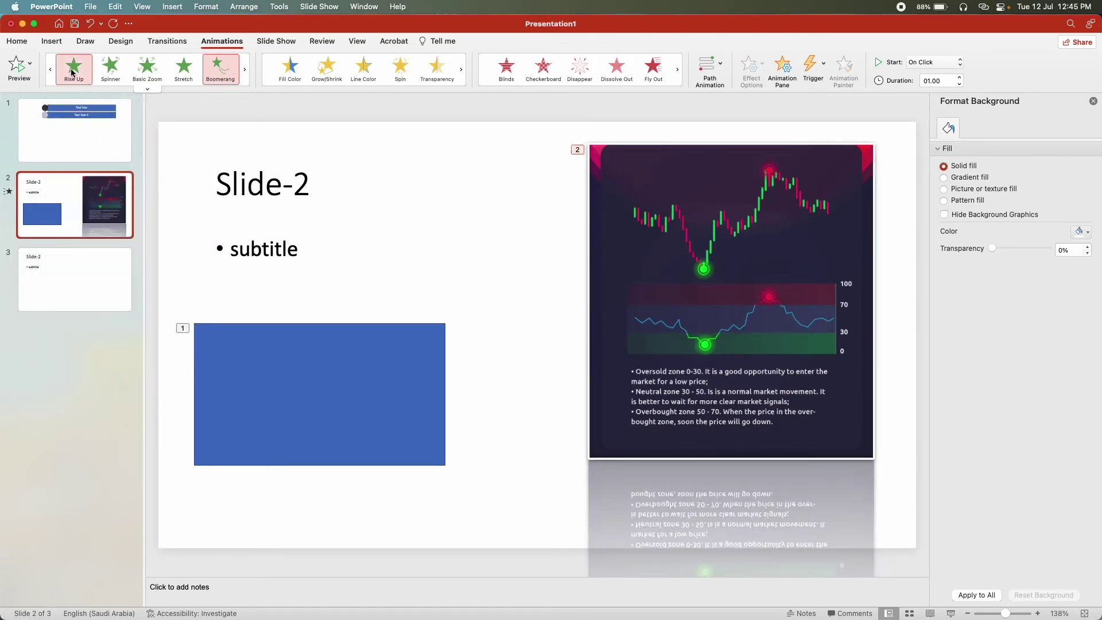
pyautogui.click(72, 71)
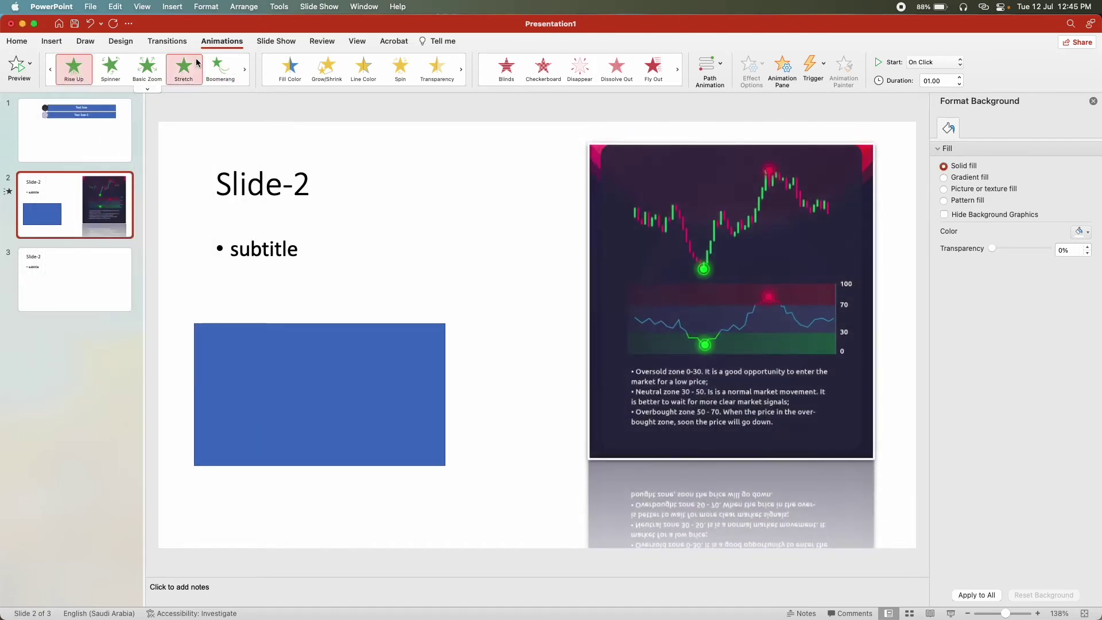
# Give slide 1 a Push transition, replacing a first-tried Wipe
pyautogui.click(270, 46)
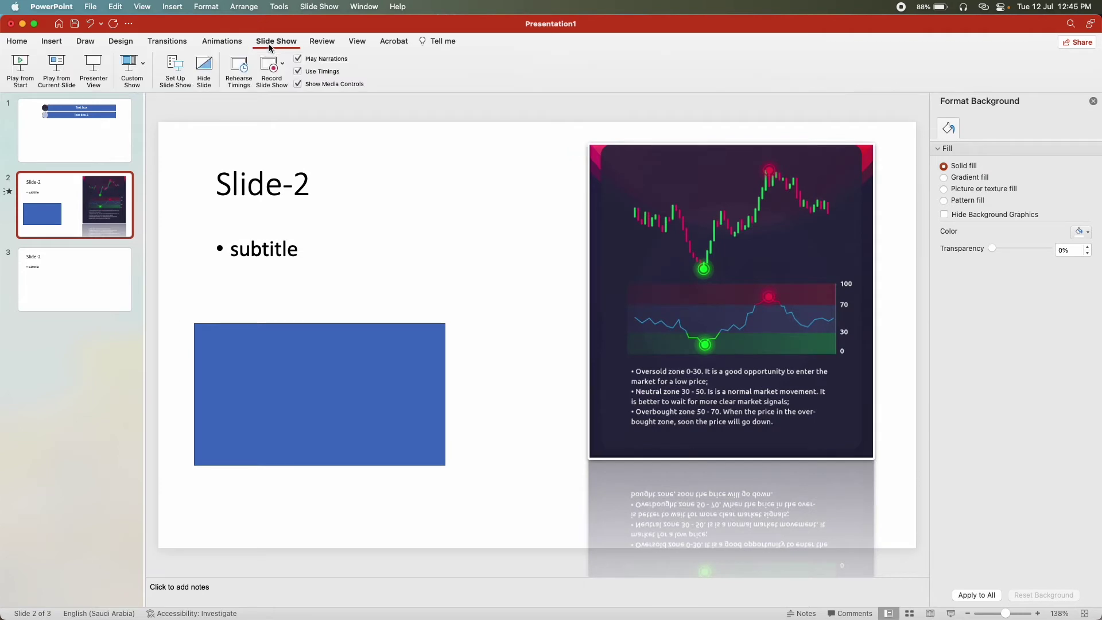
pyautogui.click(62, 137)
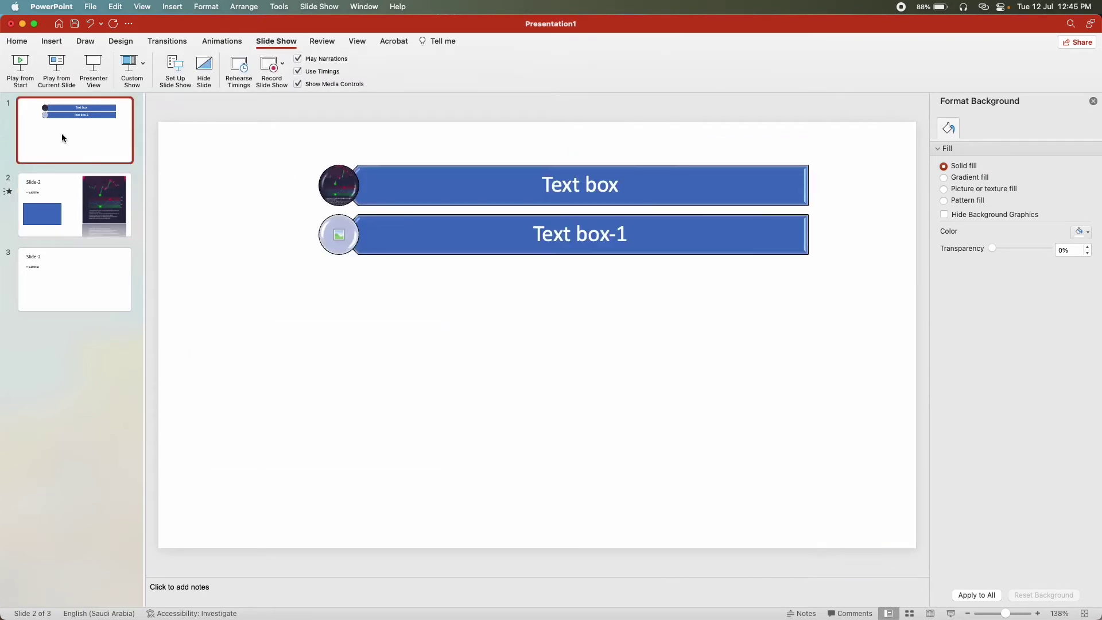
pyautogui.click(458, 188)
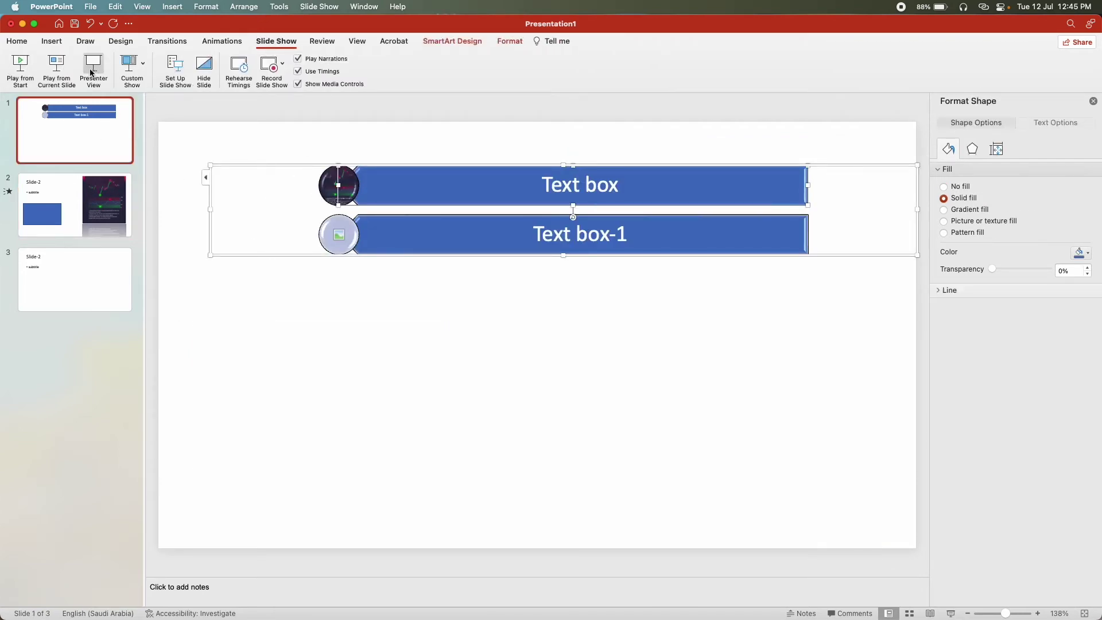
pyautogui.click(173, 42)
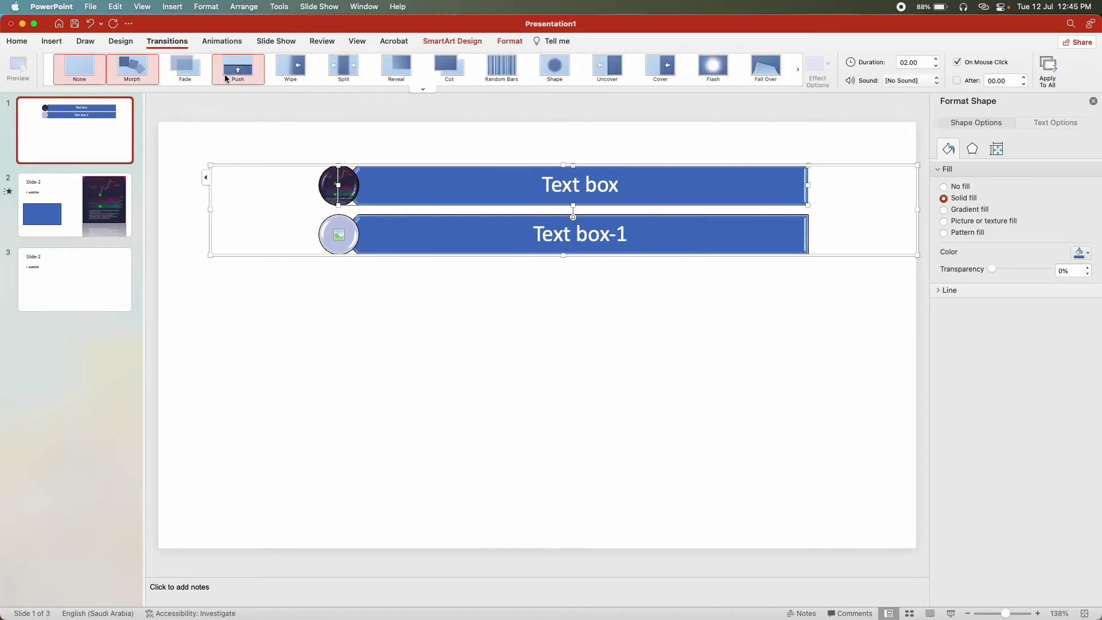
pyautogui.click(291, 68)
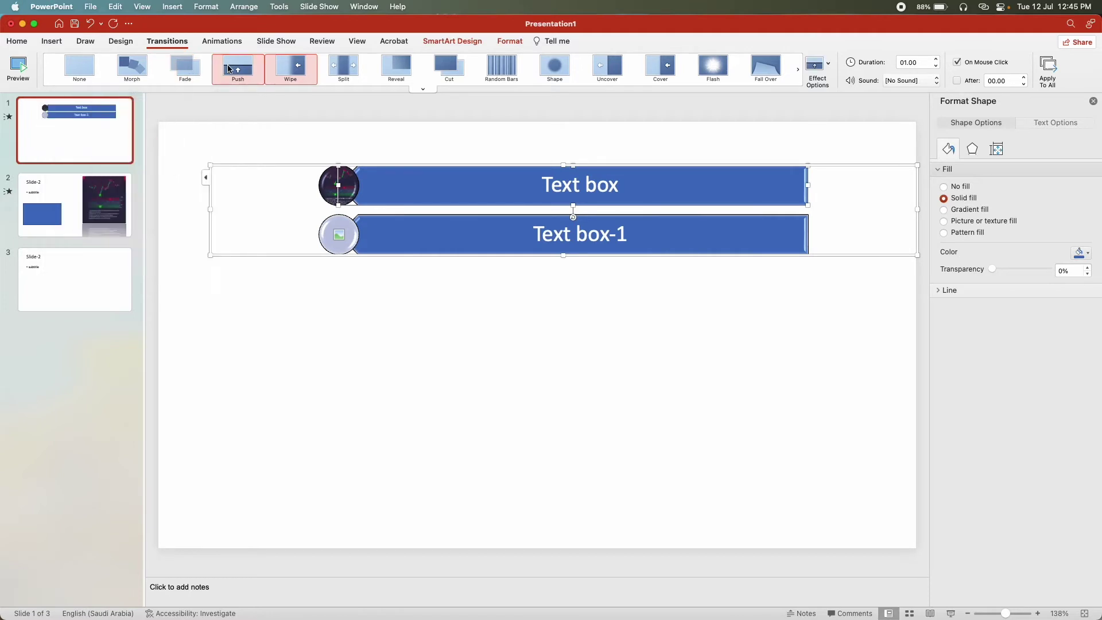
pyautogui.click(229, 69)
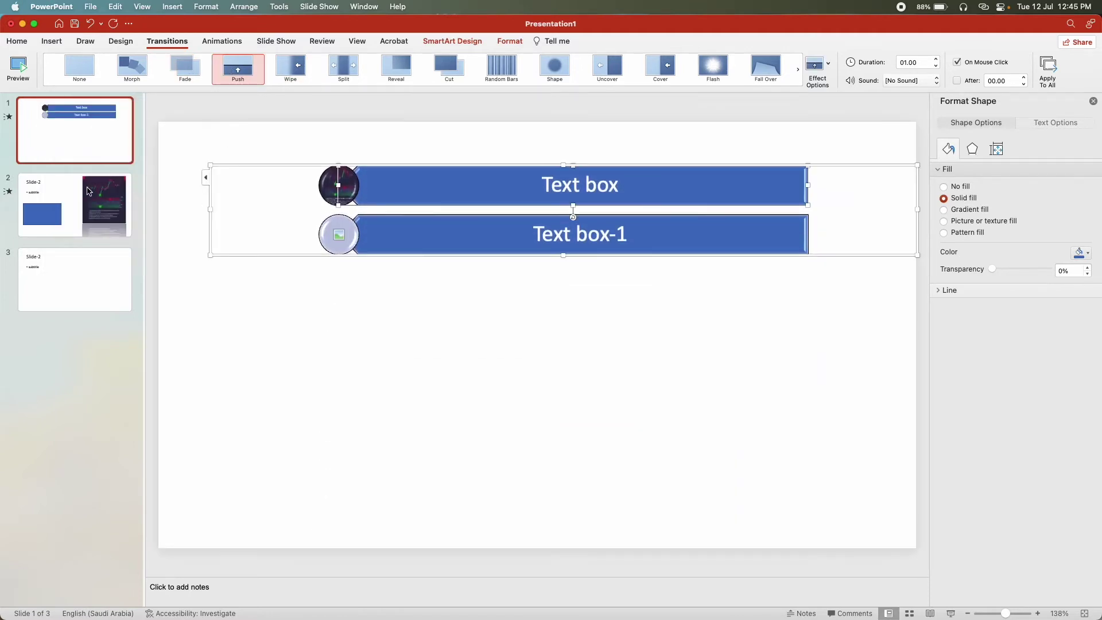
# Select all three slides and apply Push after trying Uncover and Fall Over
pyautogui.click(89, 191)
pyautogui.click(78, 291)
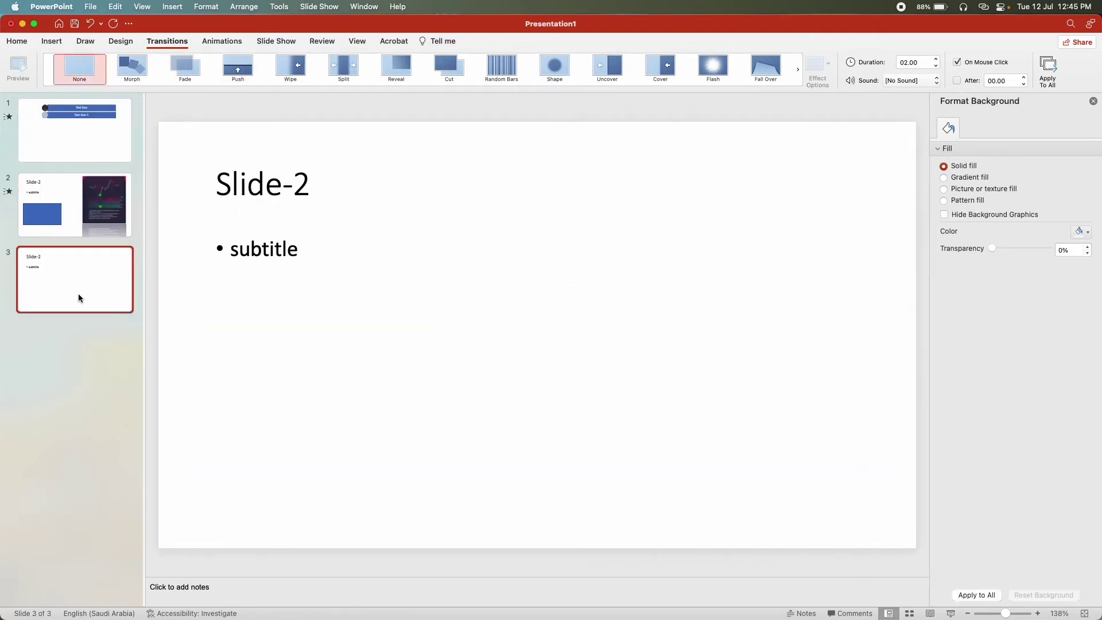
pyautogui.click(51, 144)
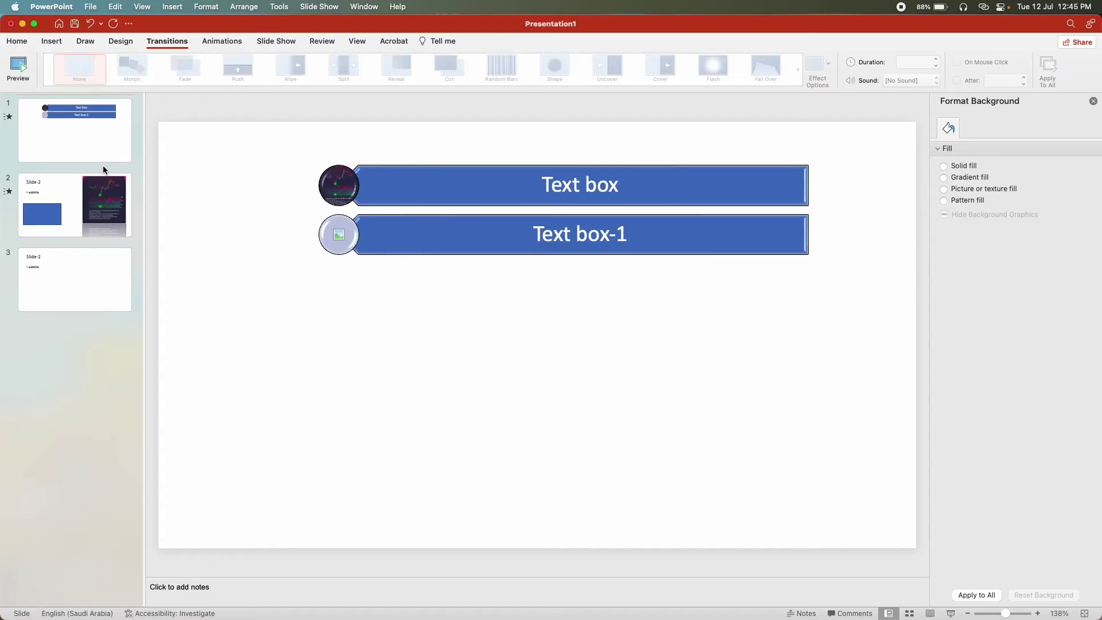
pyautogui.click(97, 141)
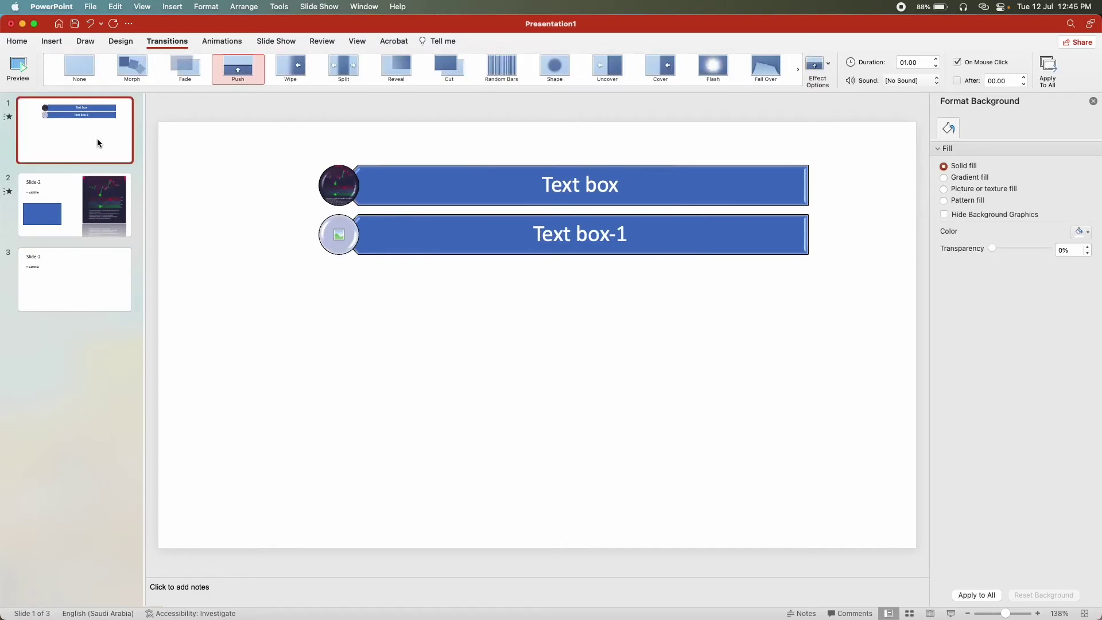
pyautogui.keyDown('shift'); pyautogui.click(79, 282); pyautogui.keyUp('shift')
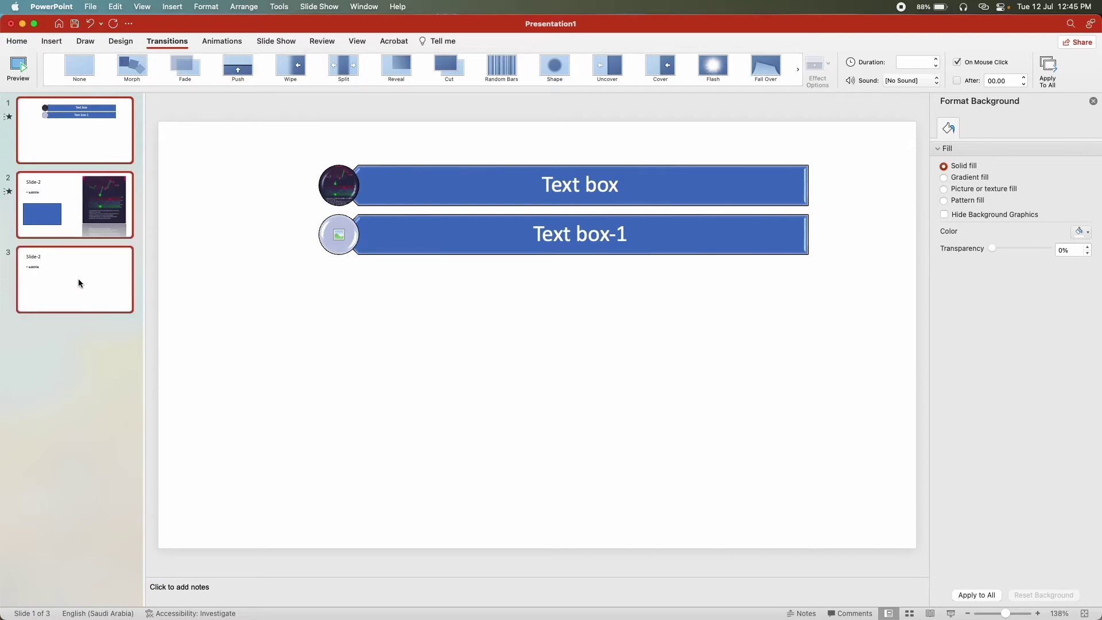
pyautogui.click(70, 374)
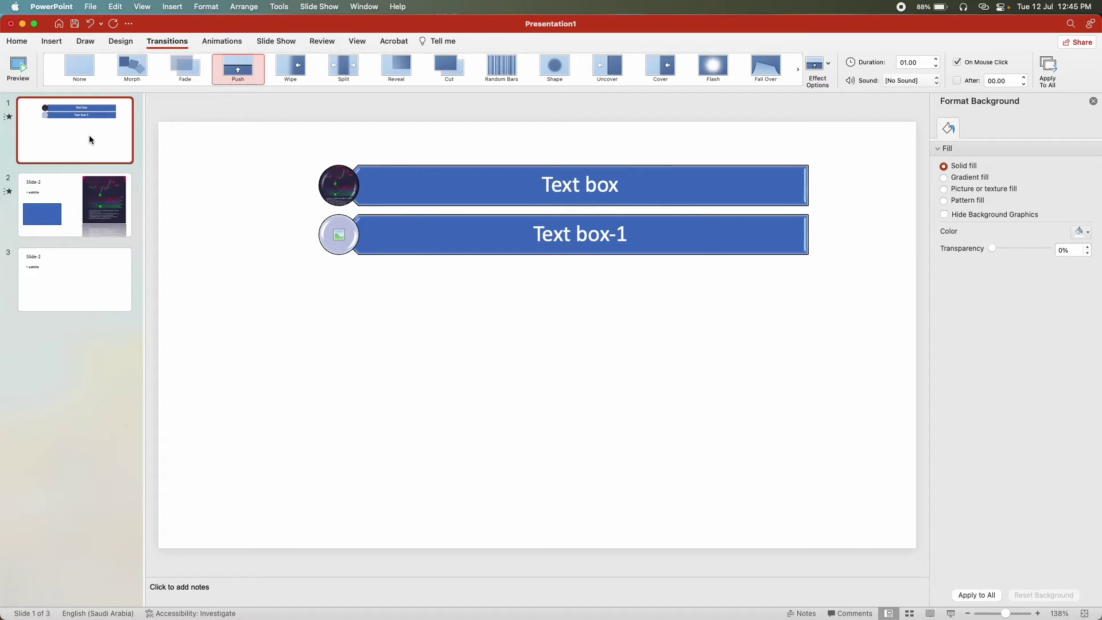
pyautogui.keyDown('shift'); pyautogui.click(94, 281); pyautogui.keyUp('shift')
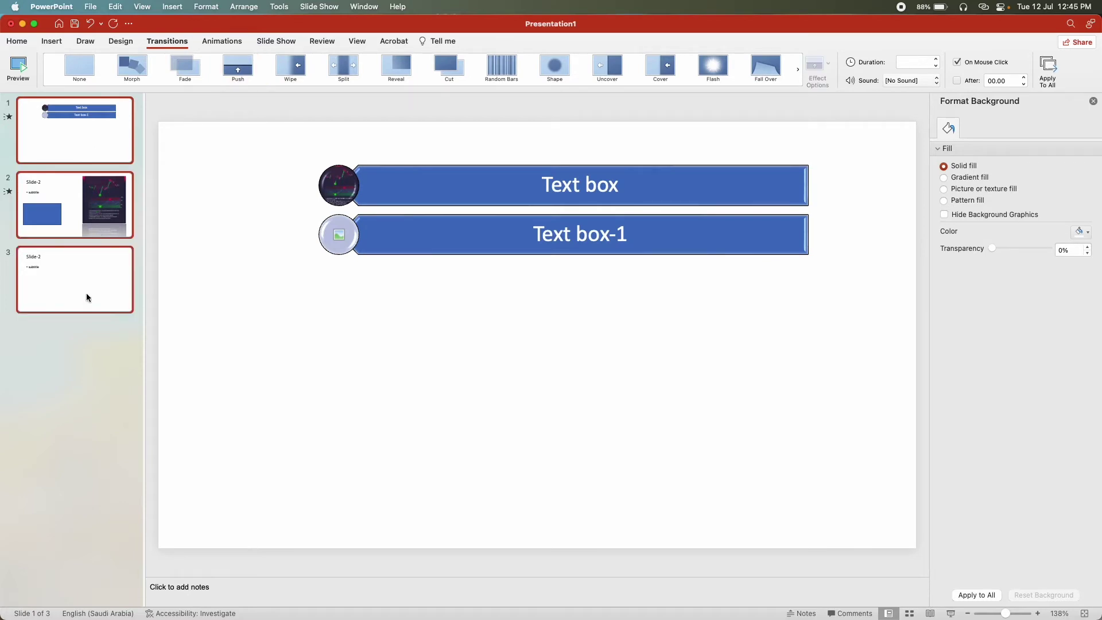
pyautogui.click(611, 77)
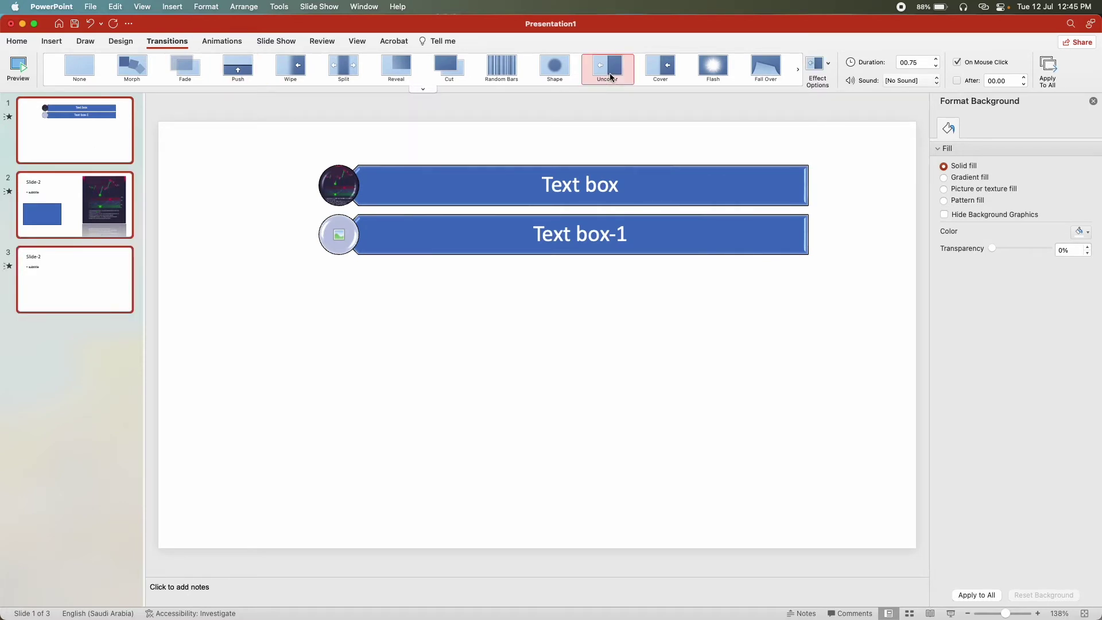
pyautogui.click(773, 77)
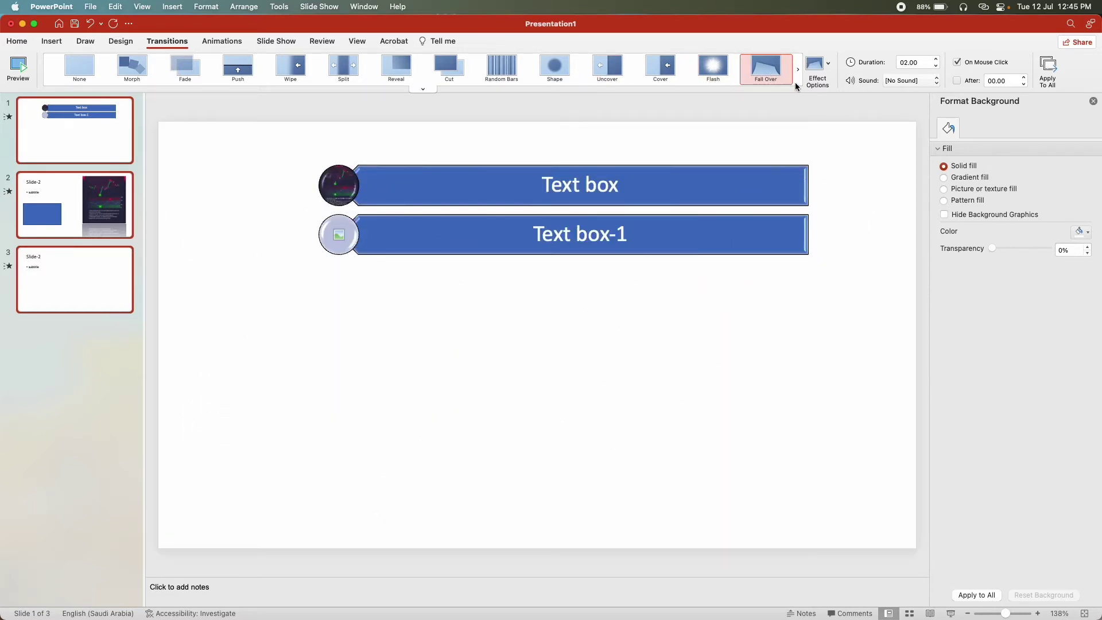
pyautogui.click(225, 73)
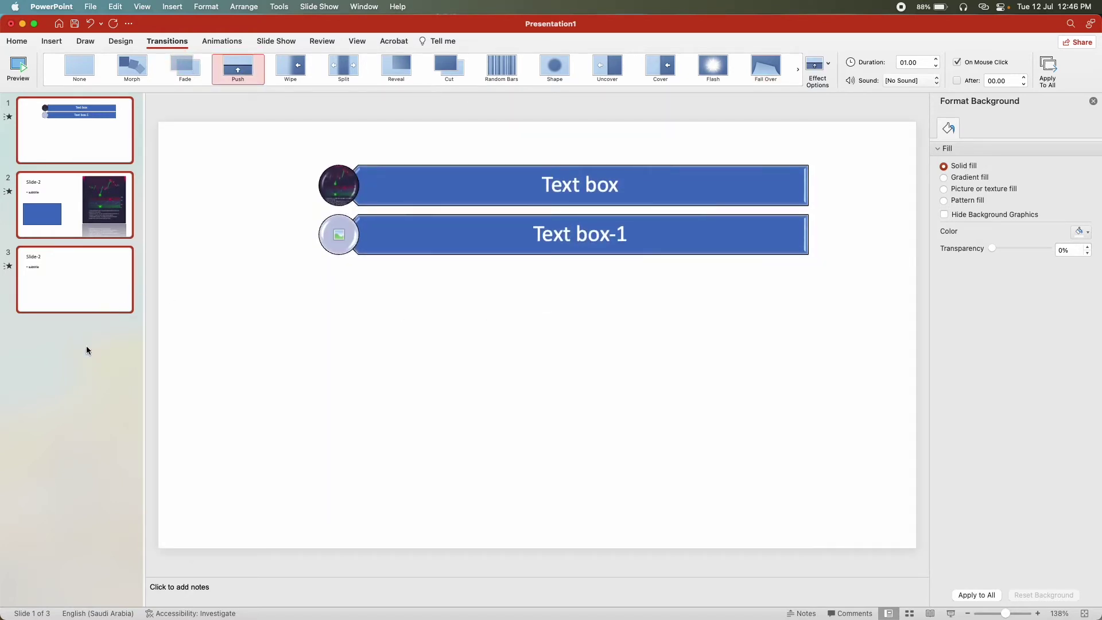
# Step through the three slides to check the Push transitions, then select slide 1's SmartArt
pyautogui.click(86, 345)
pyautogui.click(116, 146)
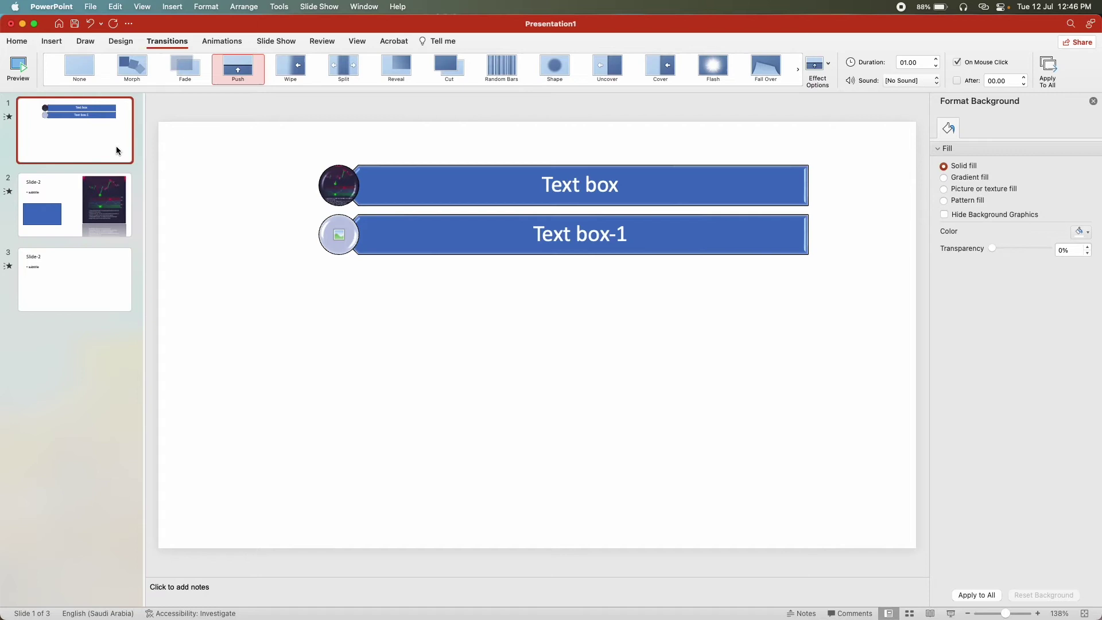
pyautogui.click(105, 215)
pyautogui.click(90, 259)
pyautogui.click(81, 130)
pyautogui.click(99, 190)
pyautogui.click(86, 278)
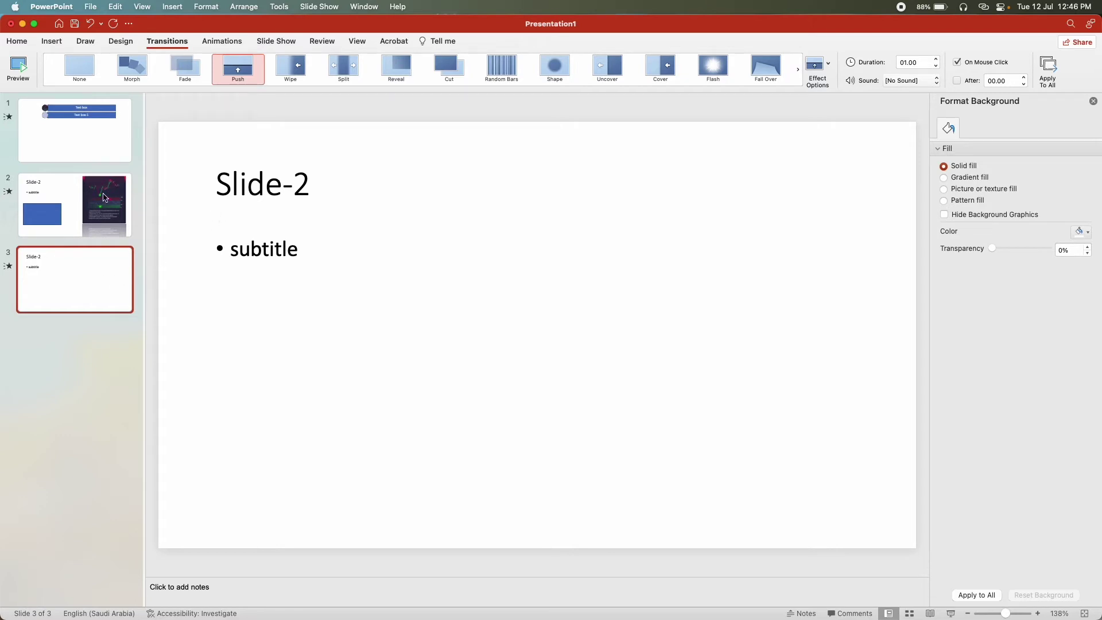
pyautogui.click(104, 152)
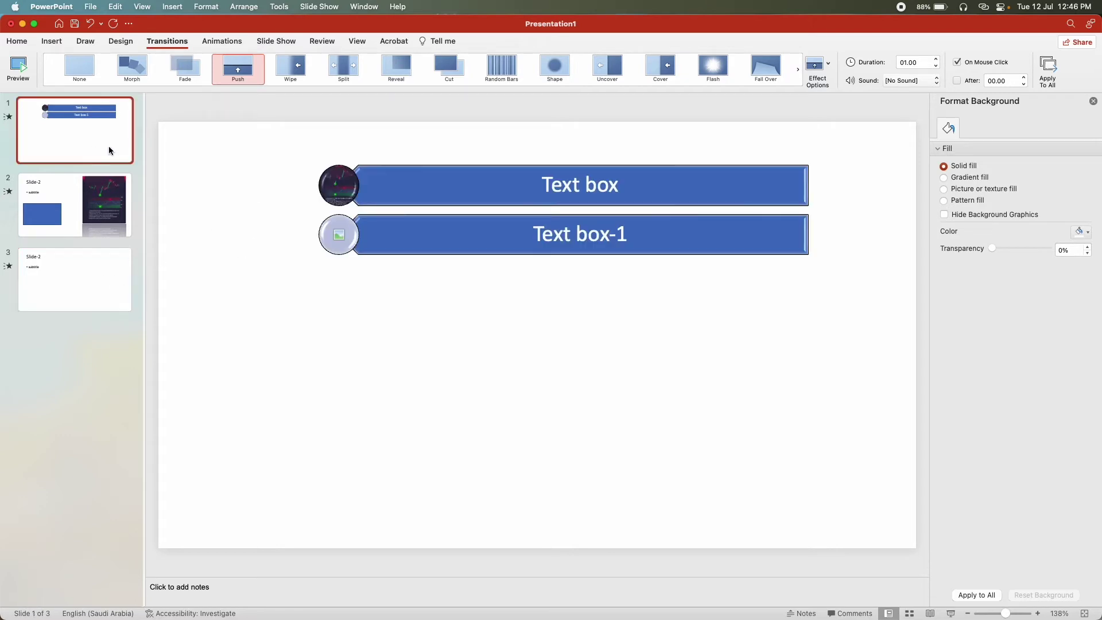
pyautogui.click(453, 182)
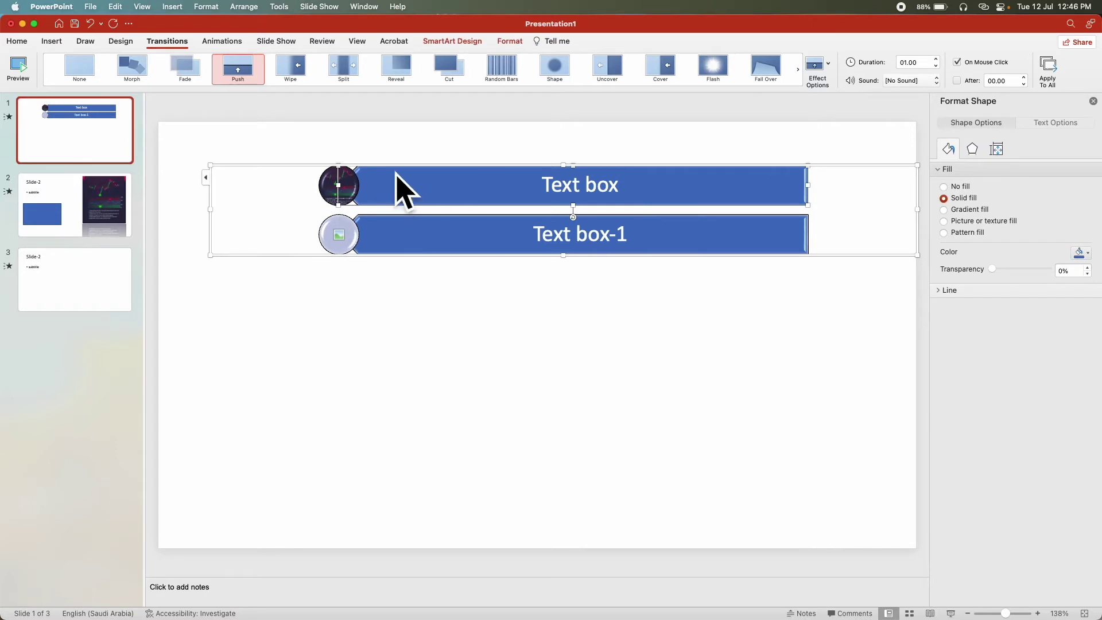
pyautogui.click(218, 43)
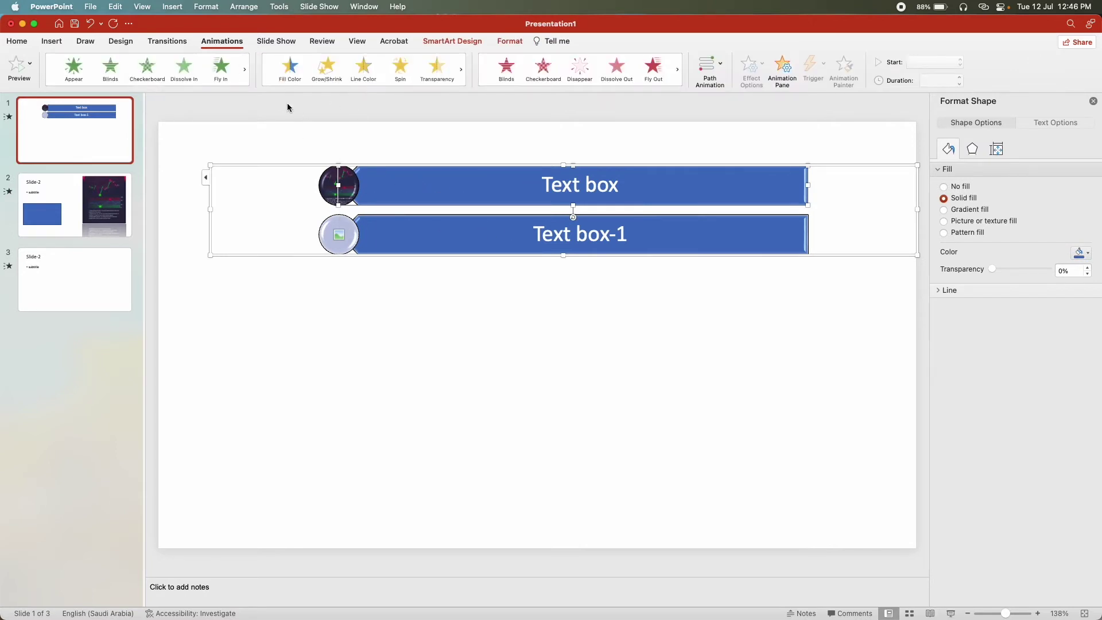
# Try Appear, Swivel, Grow & Turn, Float In, Center Revolve and Zoom entrances on the SmartArt
pyautogui.click(81, 75)
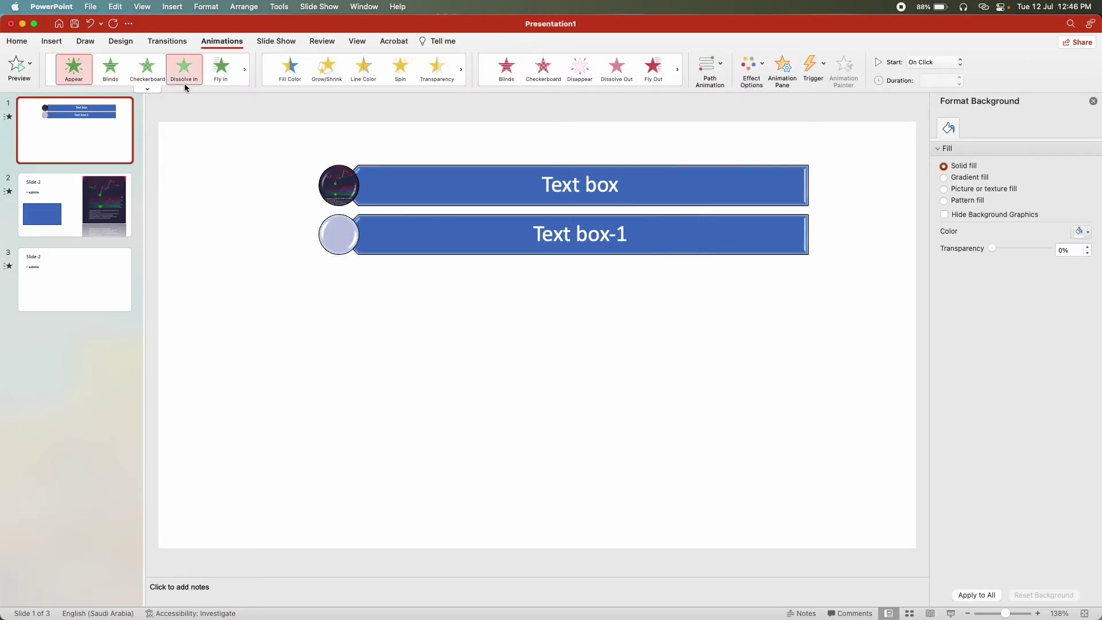
pyautogui.click(149, 88)
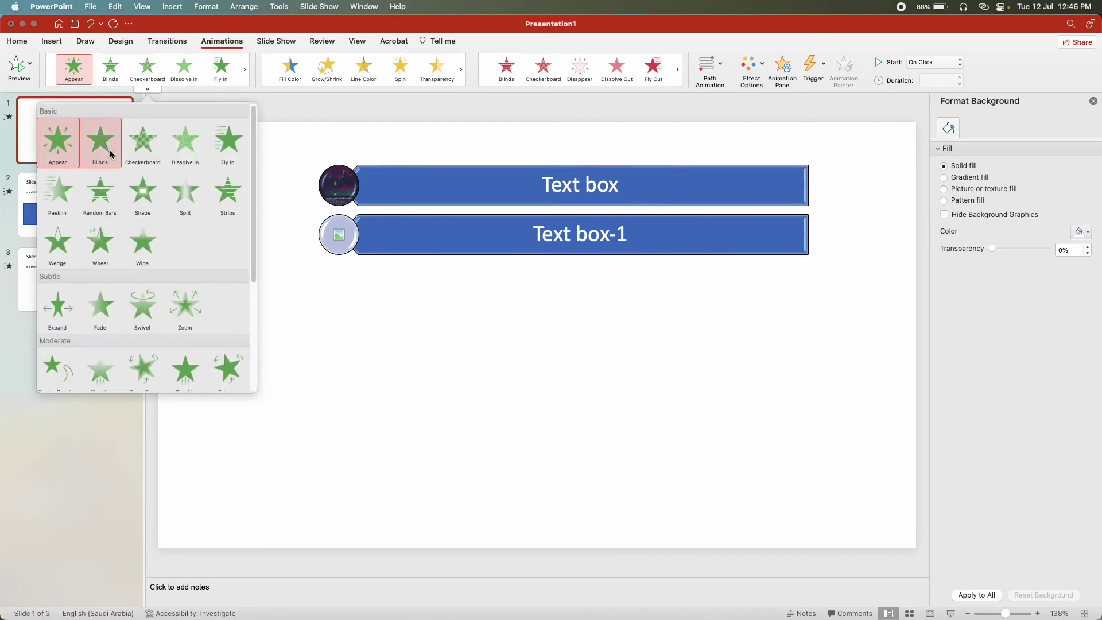
pyautogui.click(142, 307)
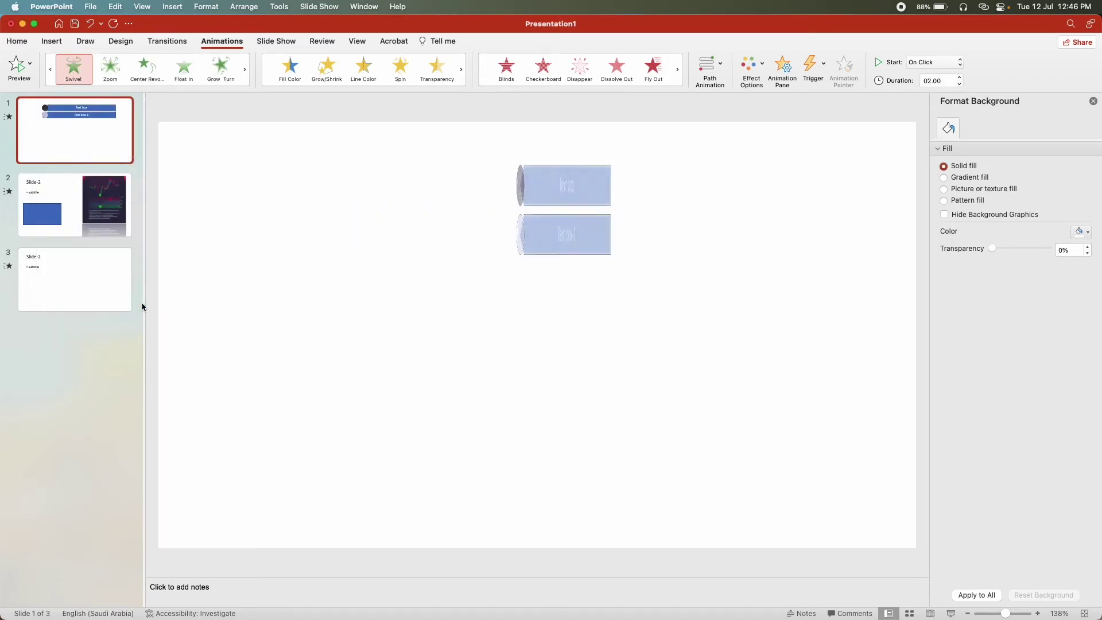
pyautogui.click(226, 73)
pyautogui.click(185, 72)
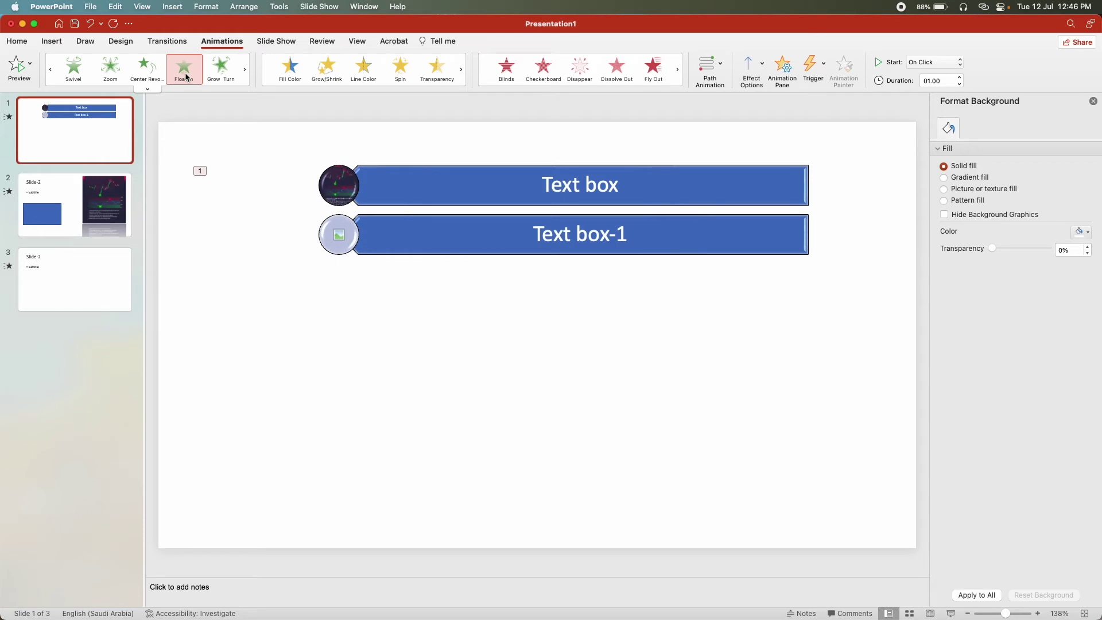
pyautogui.click(162, 71)
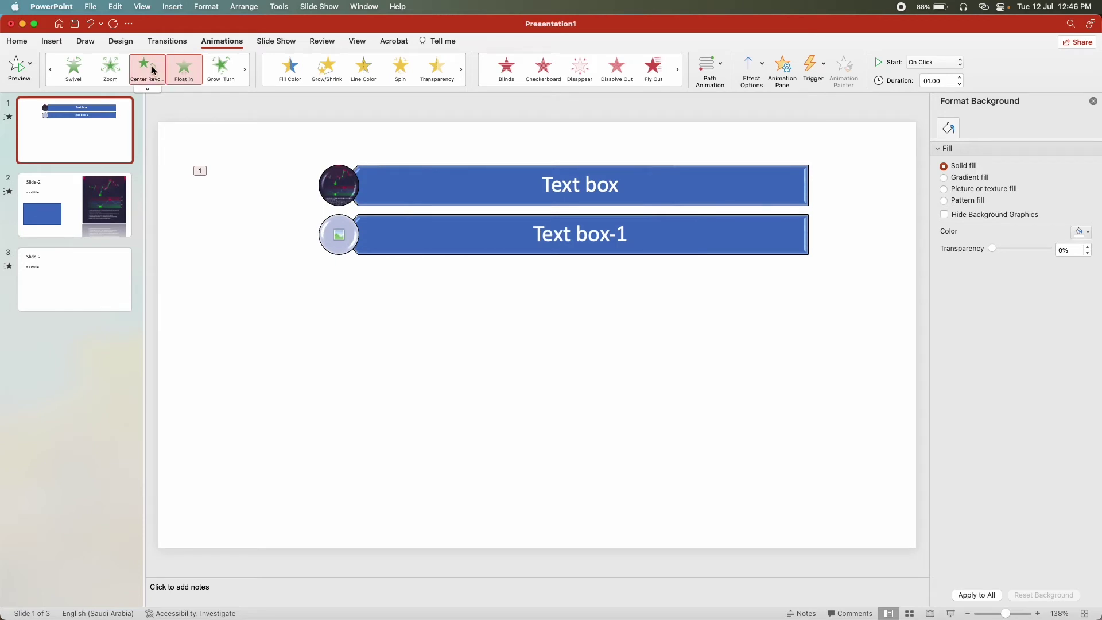
pyautogui.click(227, 70)
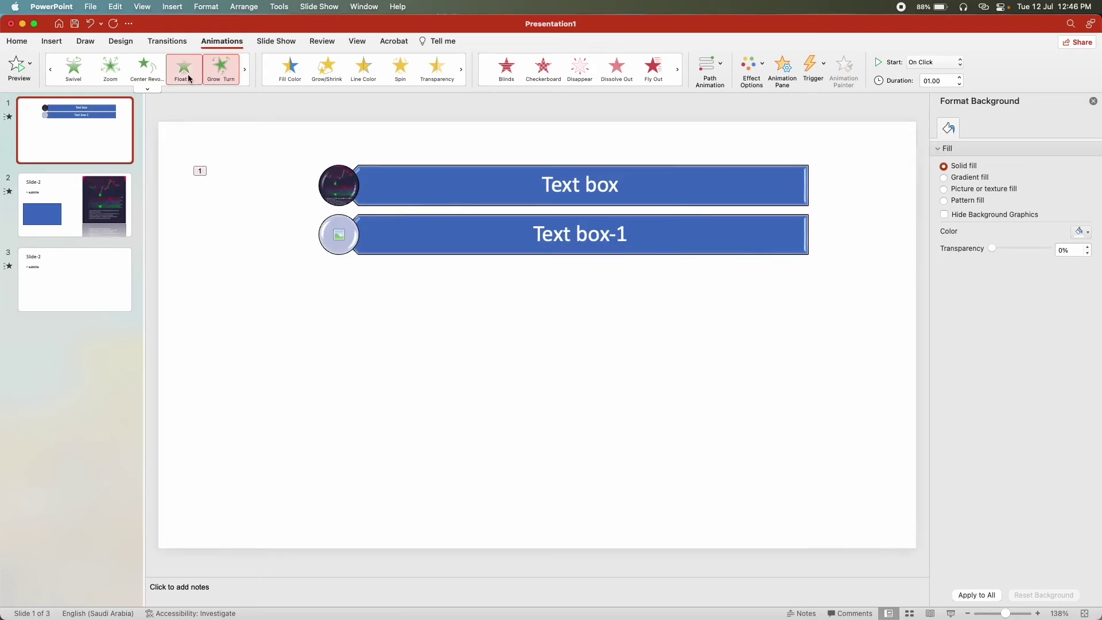
pyautogui.click(115, 72)
pyautogui.click(73, 70)
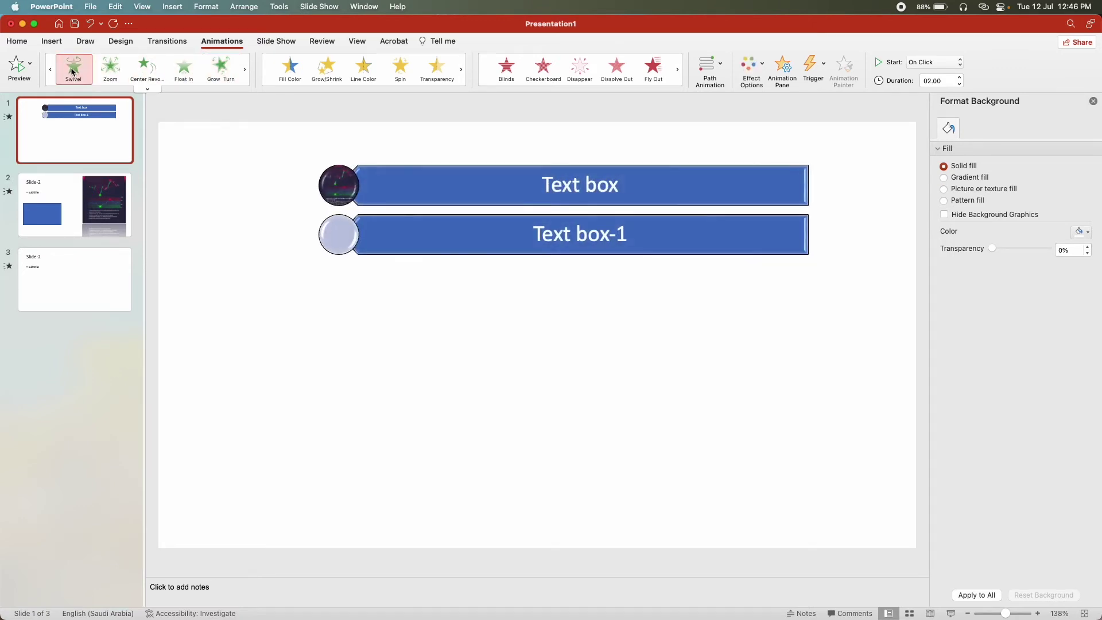
# Settle on the Float In entrance for the banners and deselect the SmartArt
pyautogui.click(175, 74)
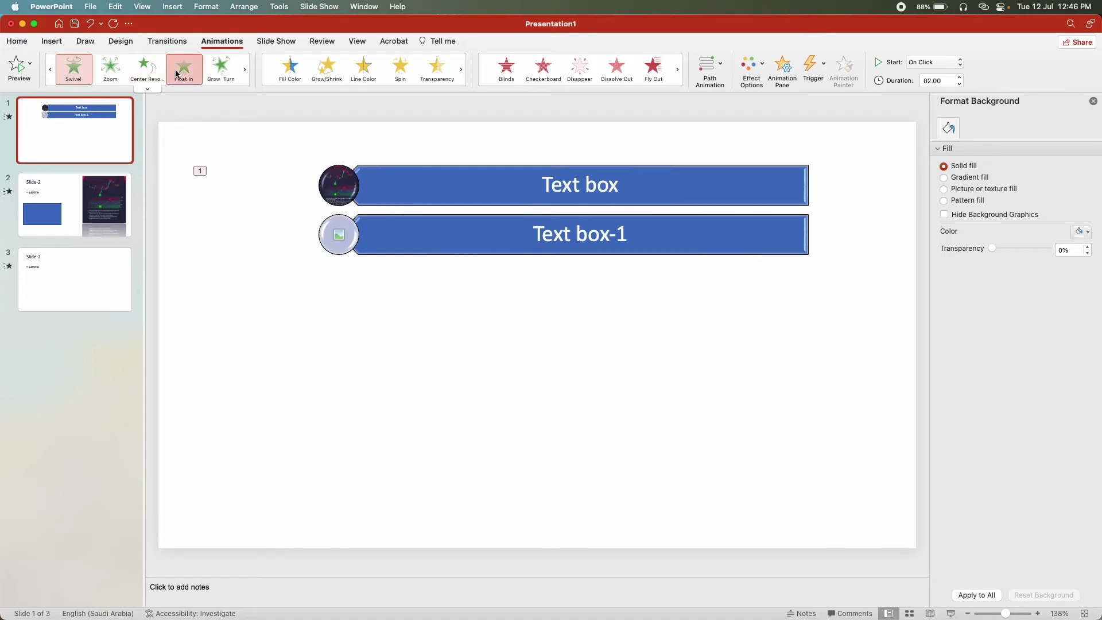
pyautogui.click(228, 71)
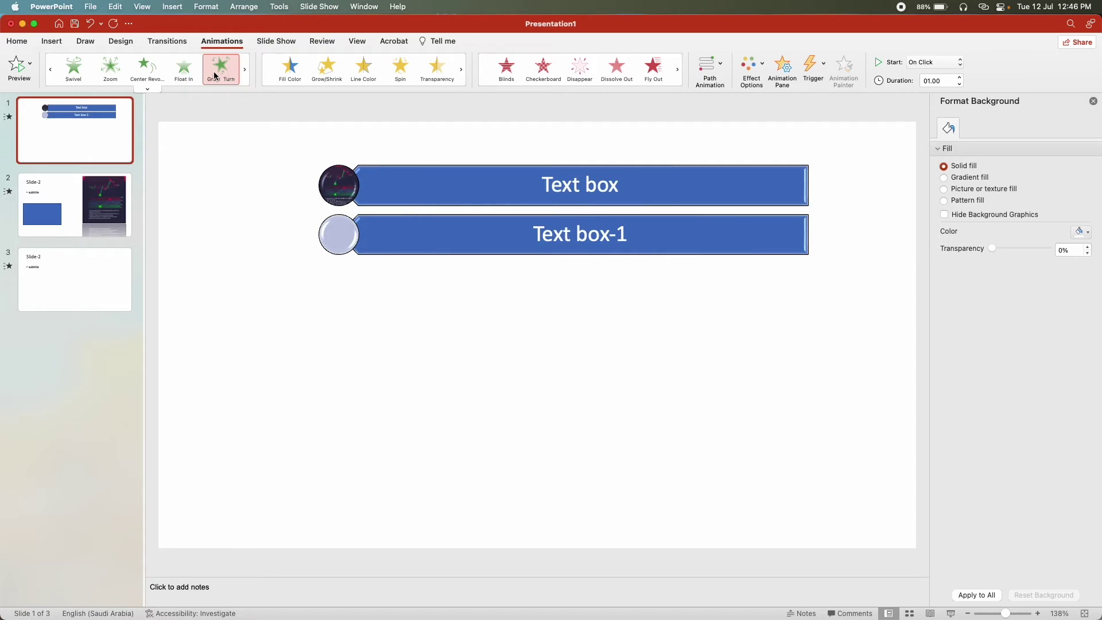
pyautogui.click(185, 75)
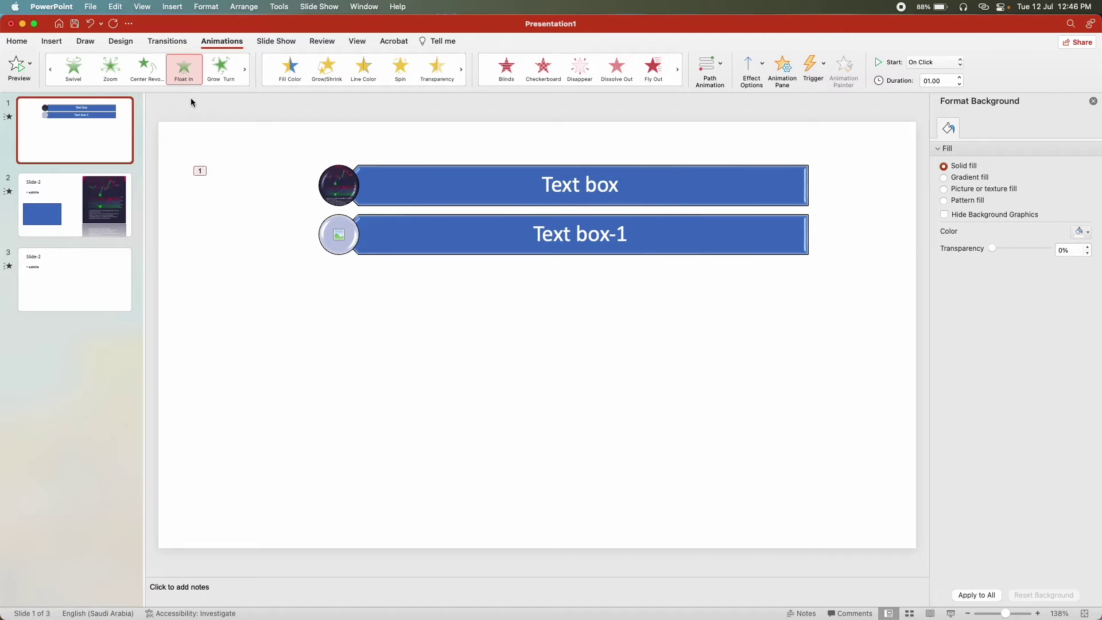
pyautogui.click(552, 281)
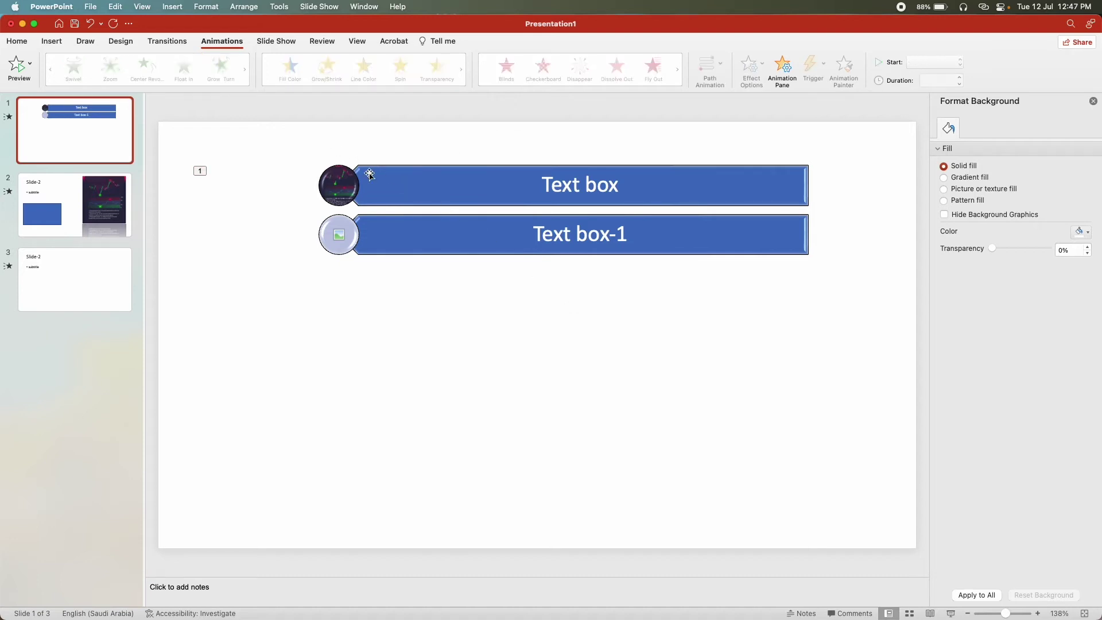
pyautogui.click(276, 40)
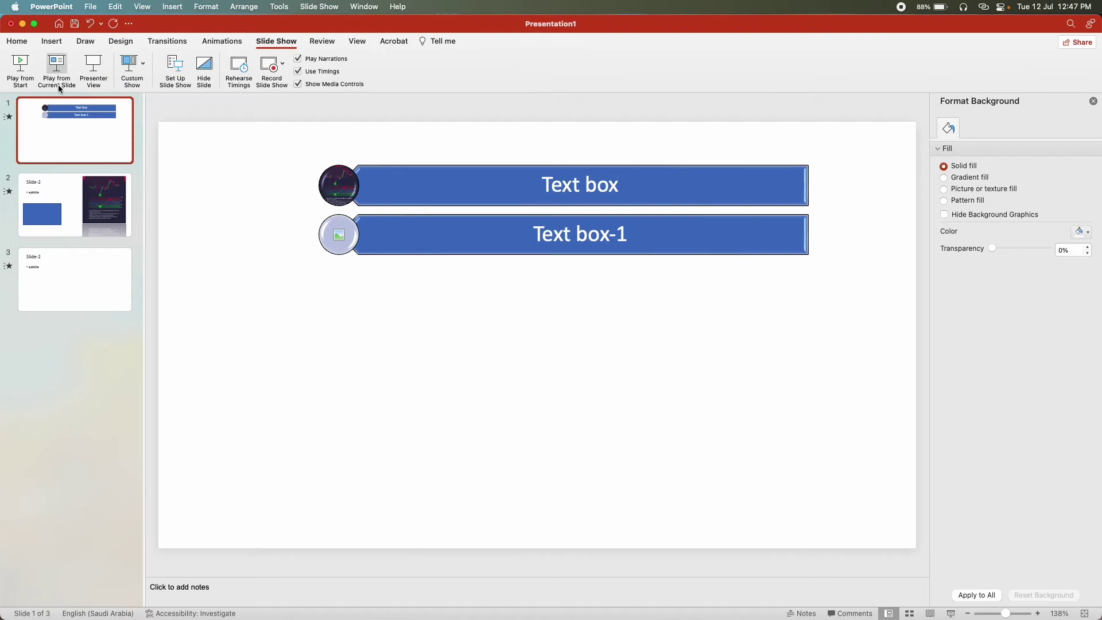
# Review slides 2, 1 and 3, then play the deck from the start through all three slides
pyautogui.click(62, 198)
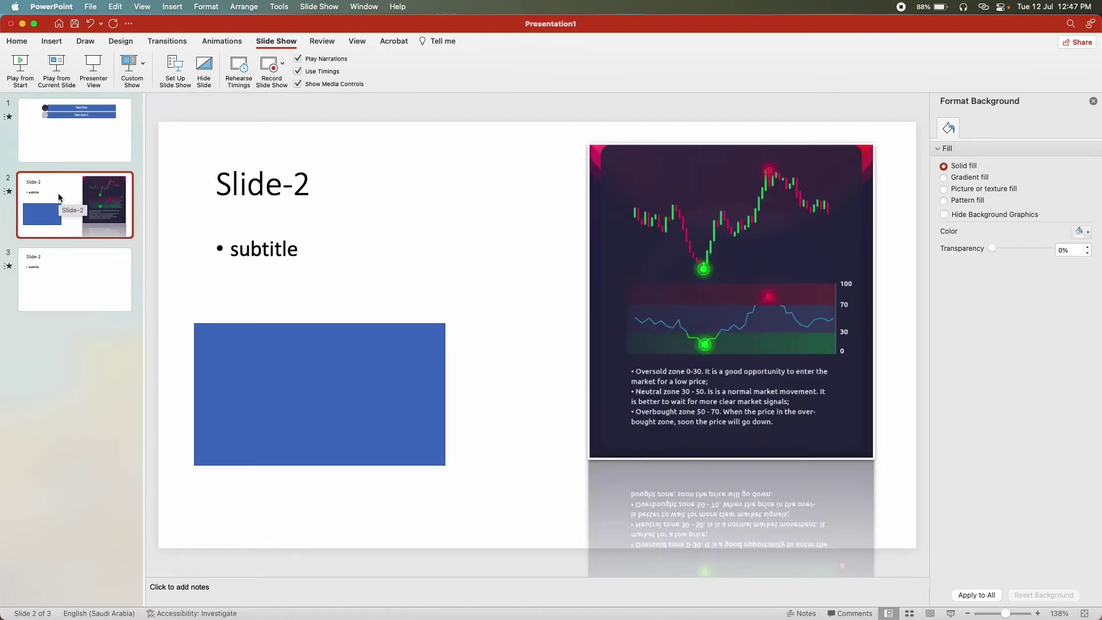
pyautogui.click(63, 147)
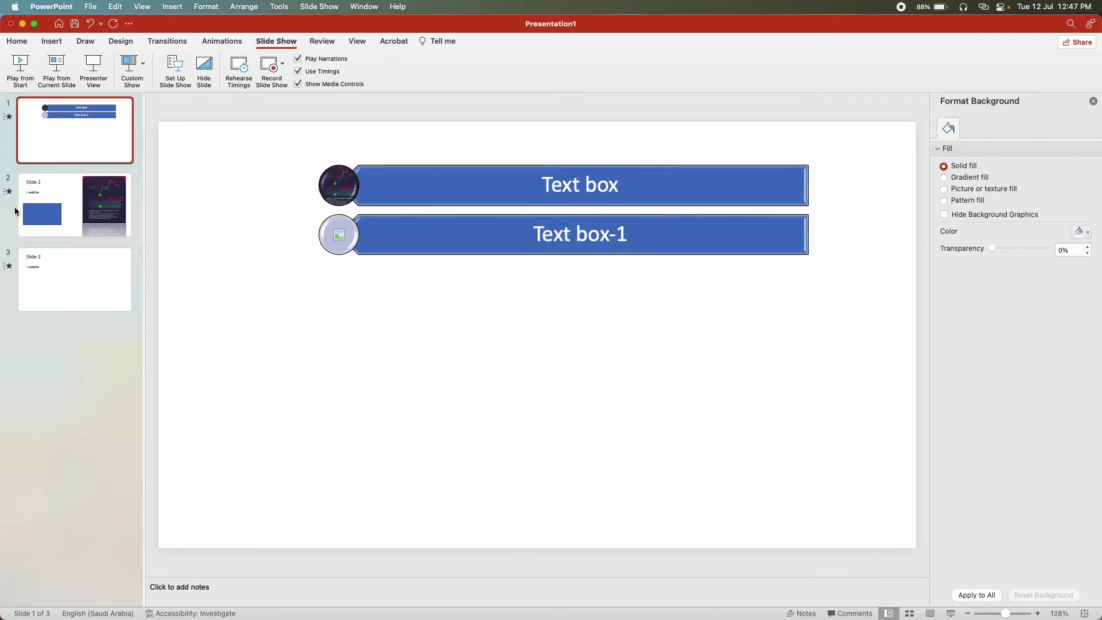
pyautogui.click(52, 287)
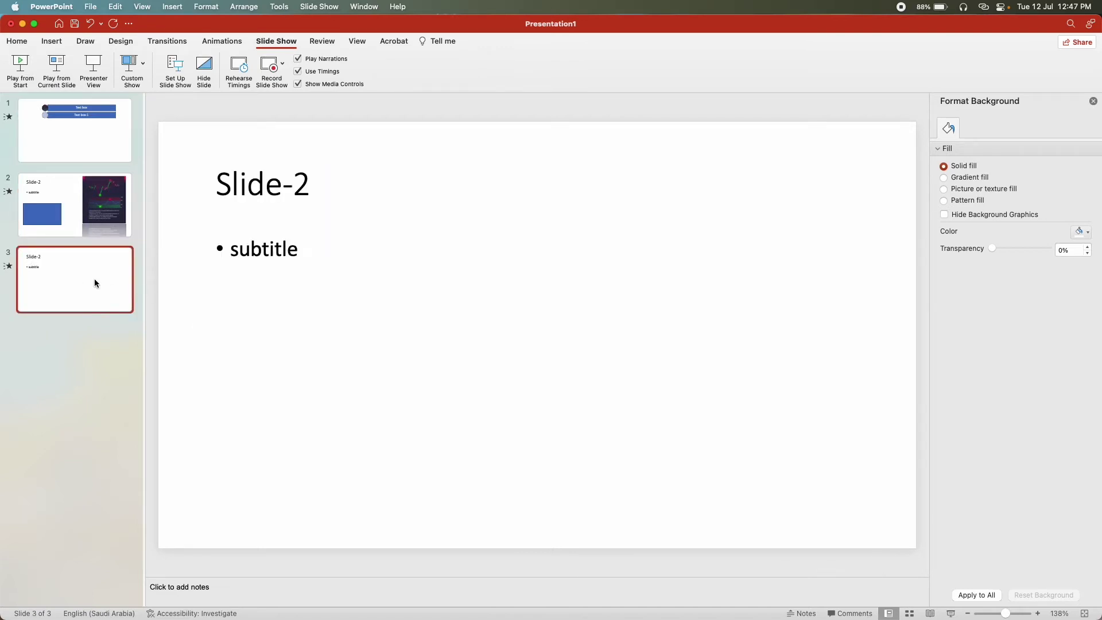
pyautogui.click(26, 67)
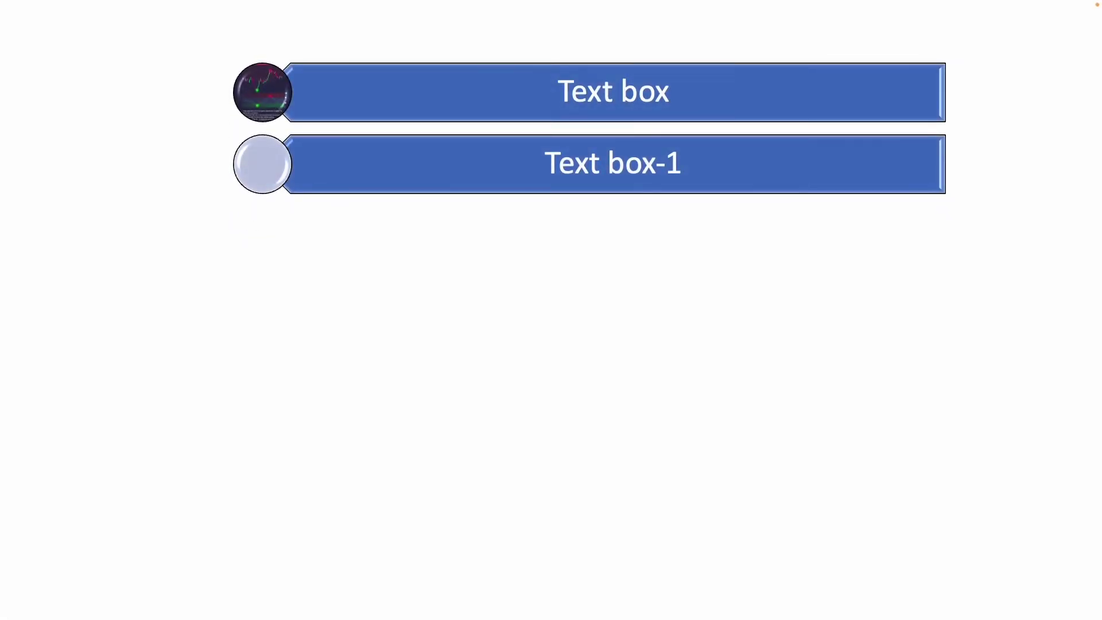
pyautogui.press('Right')
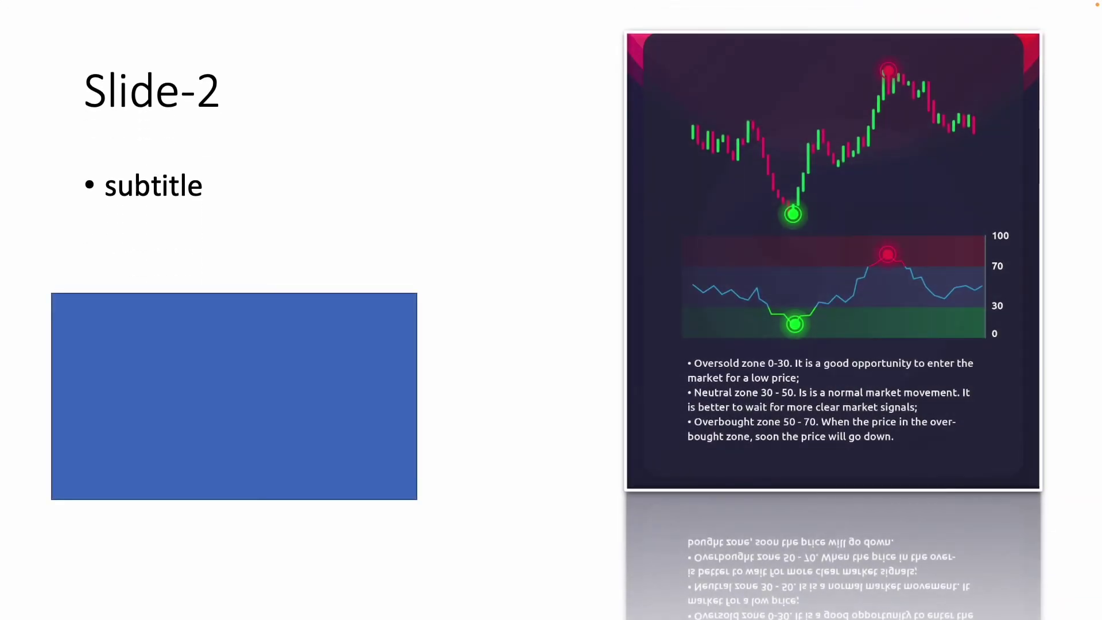
pyautogui.press('Right')
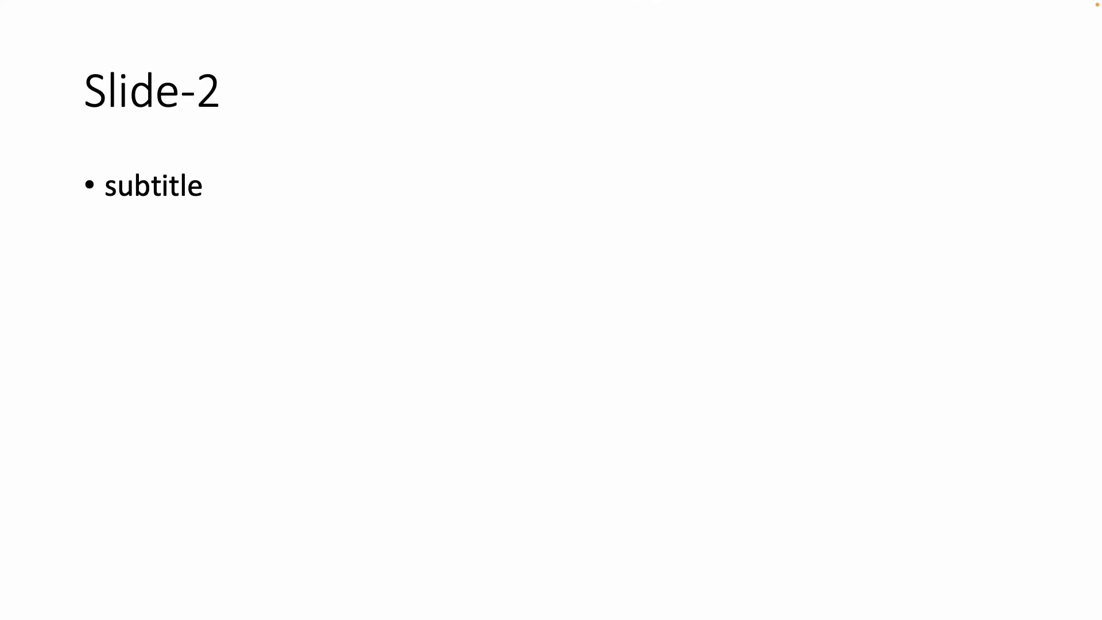
pyautogui.press('Right')
pyautogui.press('Right')
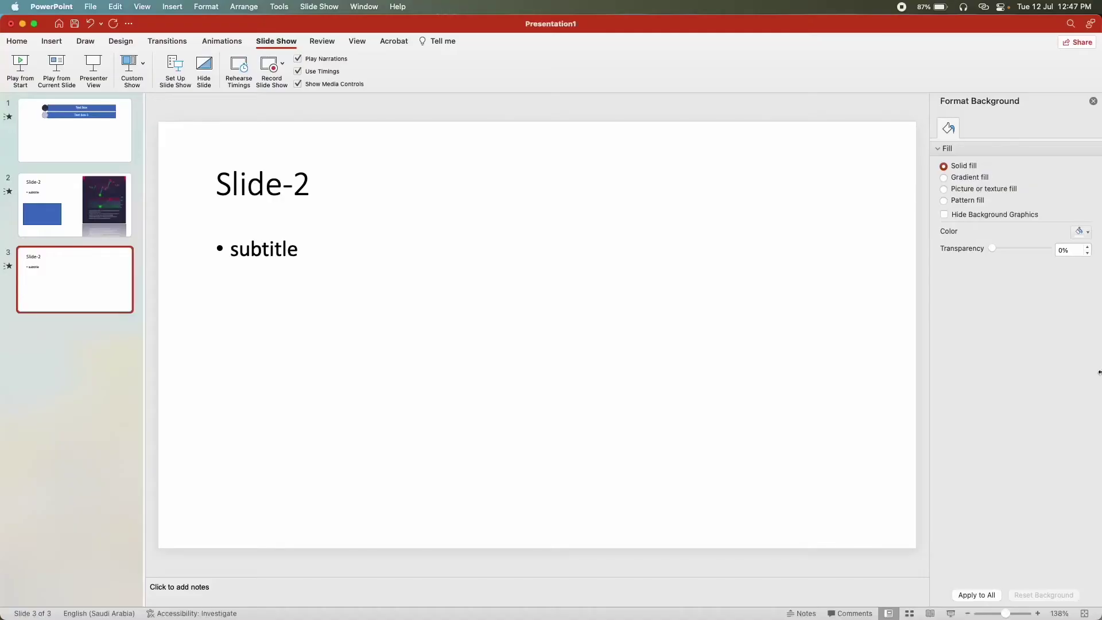
# Retitle slide 3 'English exam', fixing the misspelt 'English' via the spelling suggestion
pyautogui.click(109, 150)
pyautogui.click(211, 178)
pyautogui.click(68, 224)
pyautogui.press('Down')
pyautogui.moveTo(310, 191); pyautogui.dragTo(219, 181)
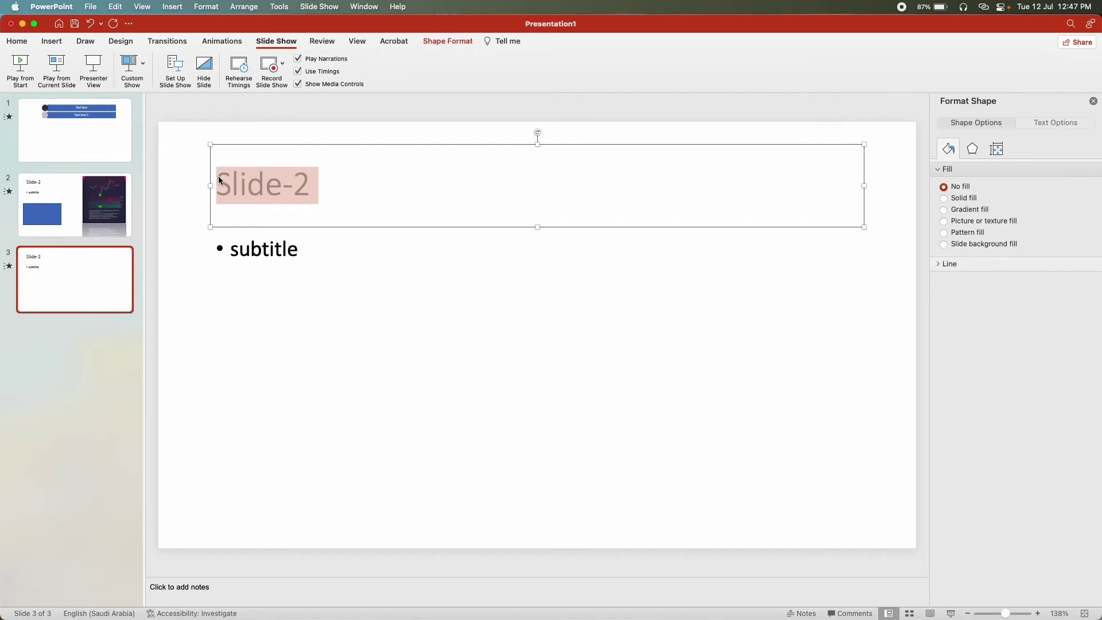
pyautogui.write('E')
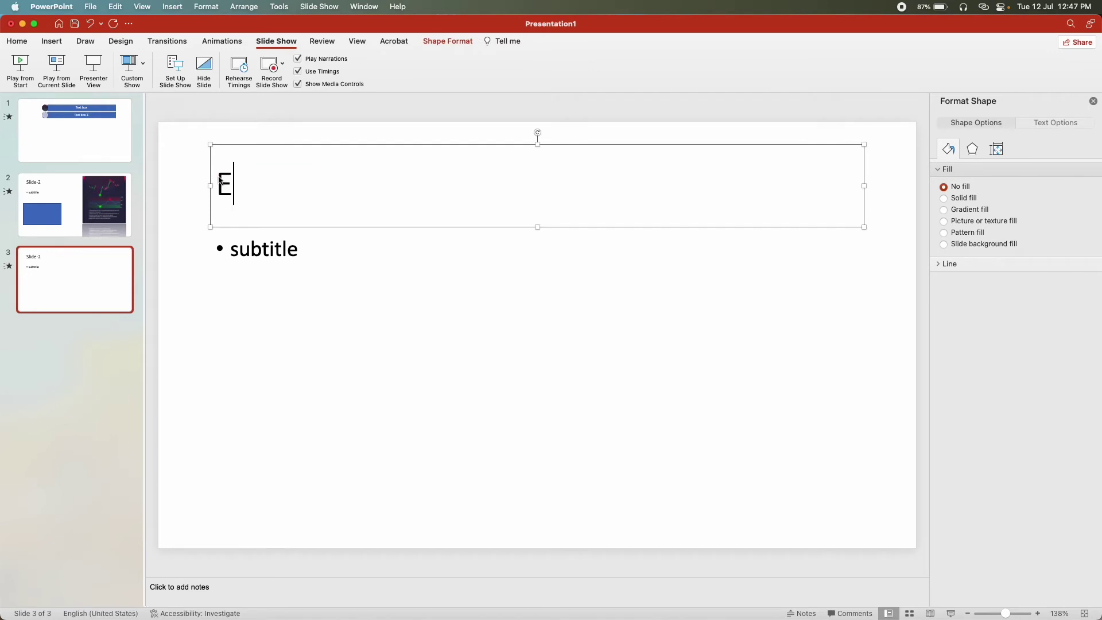
pyautogui.write('n')
pyautogui.write('gl')
pyautogui.write('isg')
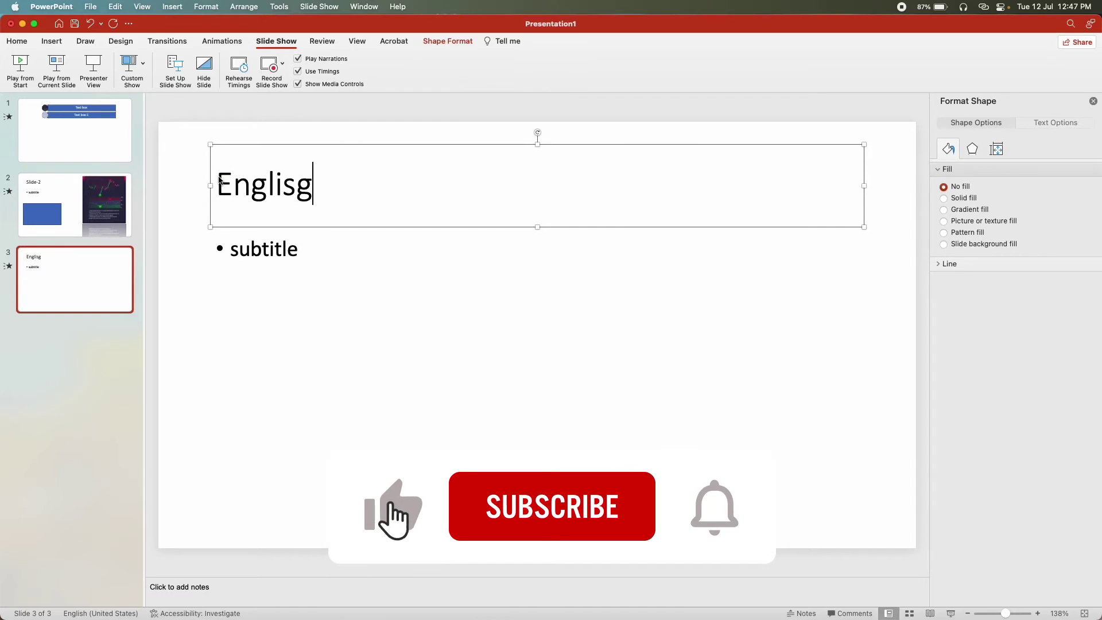
pyautogui.press('BackSpace')
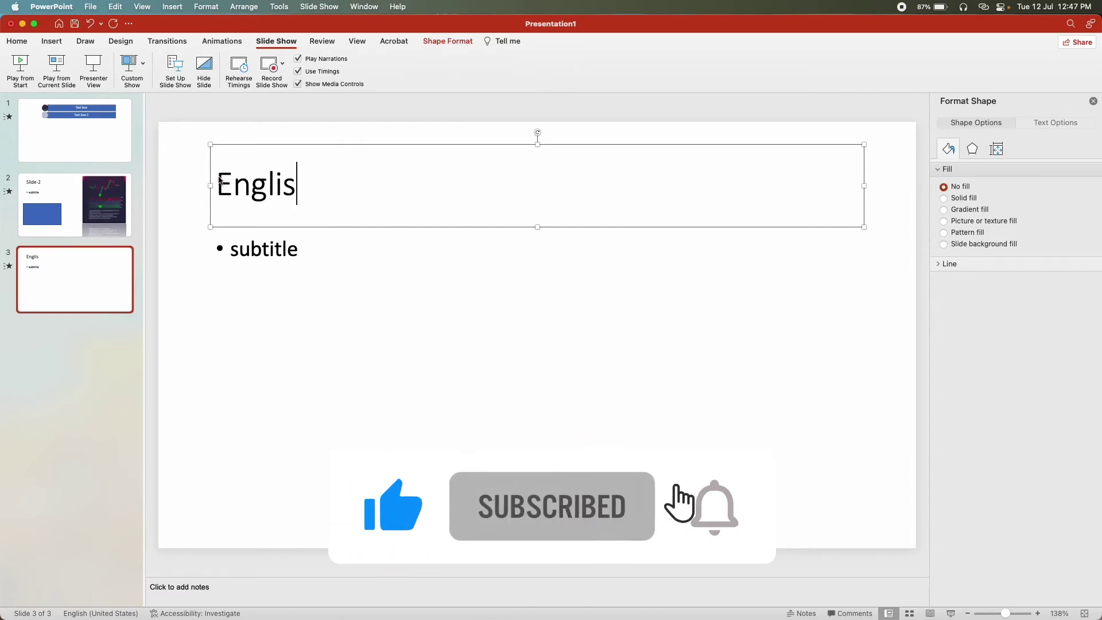
pyautogui.write('exam')
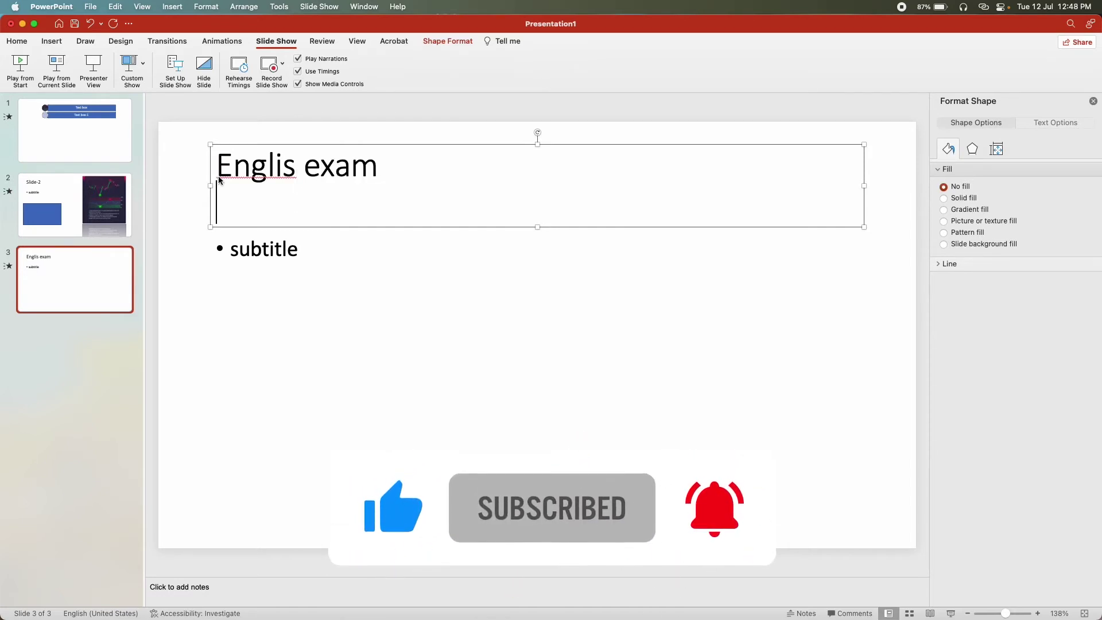
pyautogui.click(253, 175)
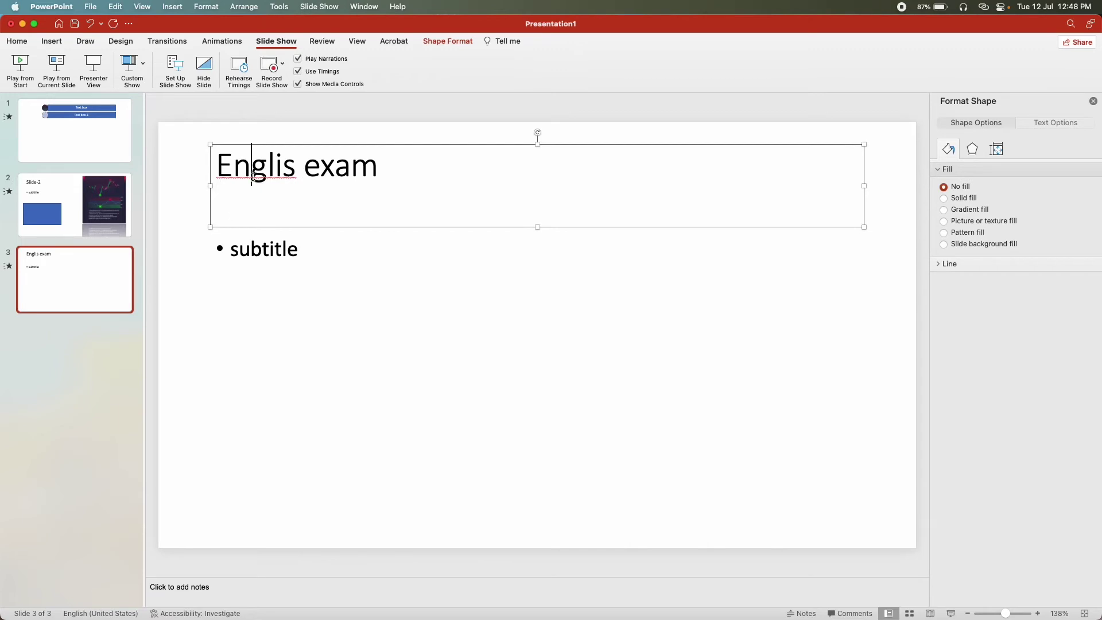
pyautogui.rightClick(252, 176)
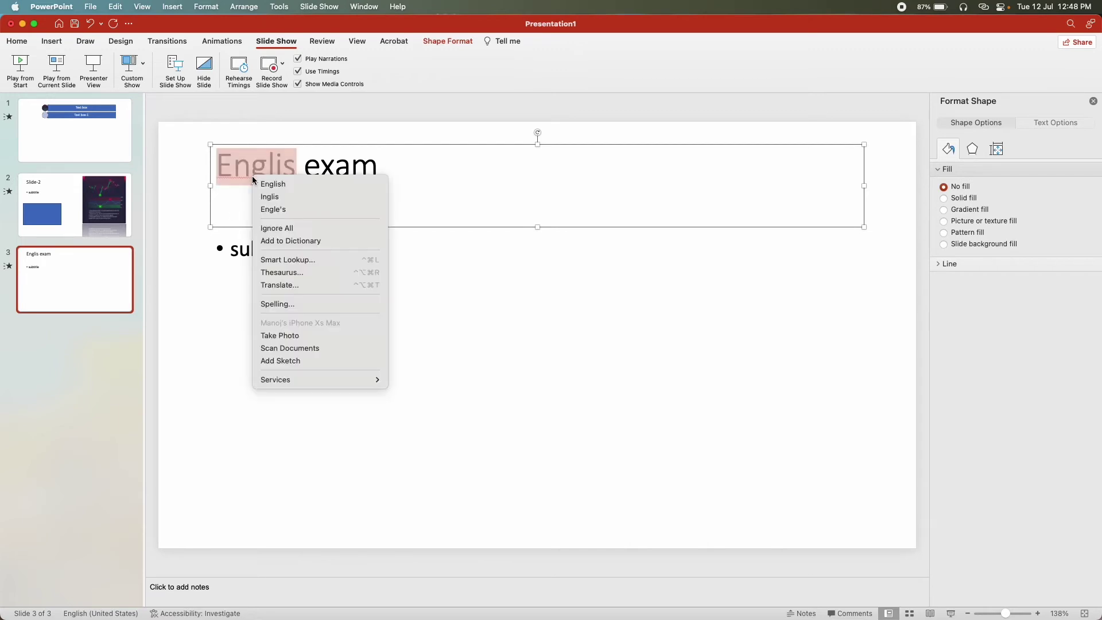
pyautogui.click(264, 184)
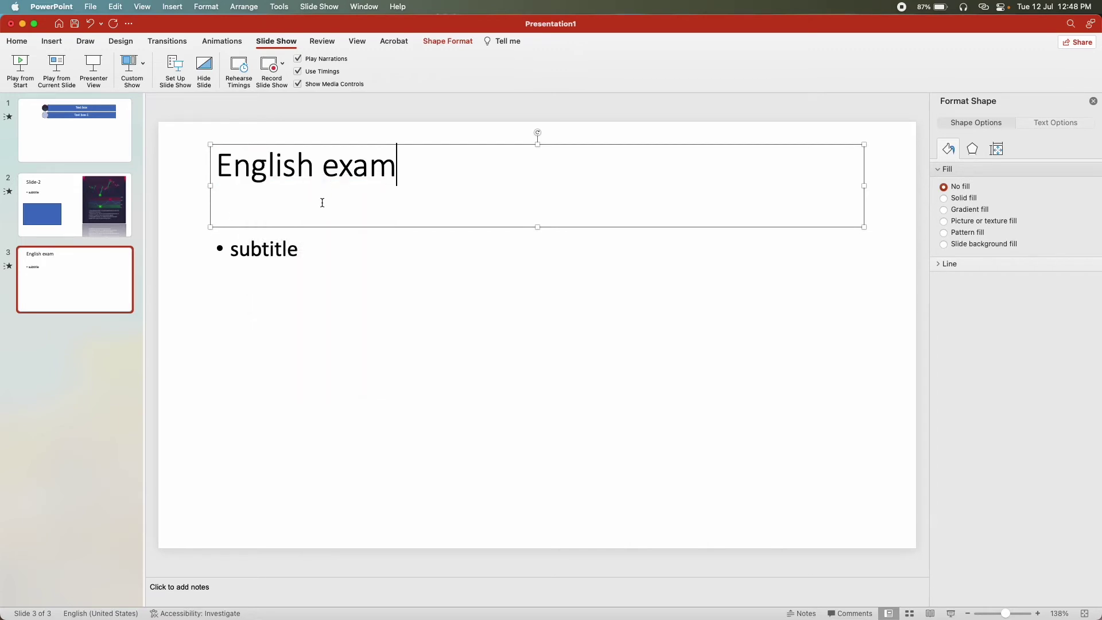
# Replace the subtitle with two bullets, 'Th - 50' and 'Pr -50', and reselect the text box
pyautogui.click(264, 250)
pyautogui.moveTo(301, 249); pyautogui.dragTo(211, 250)
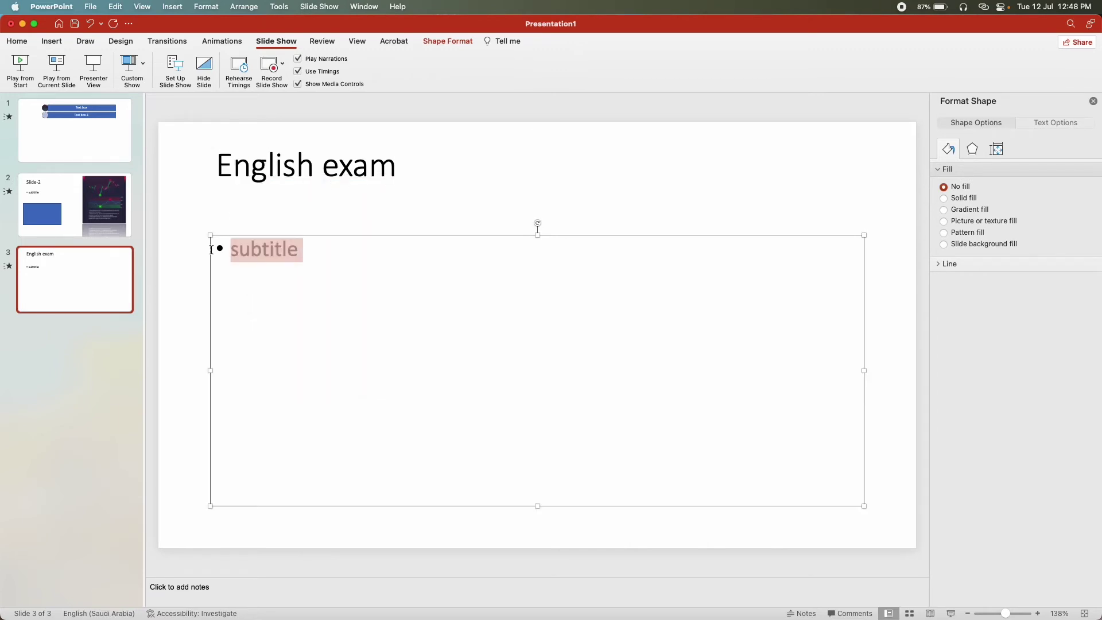
pyautogui.write('Th')
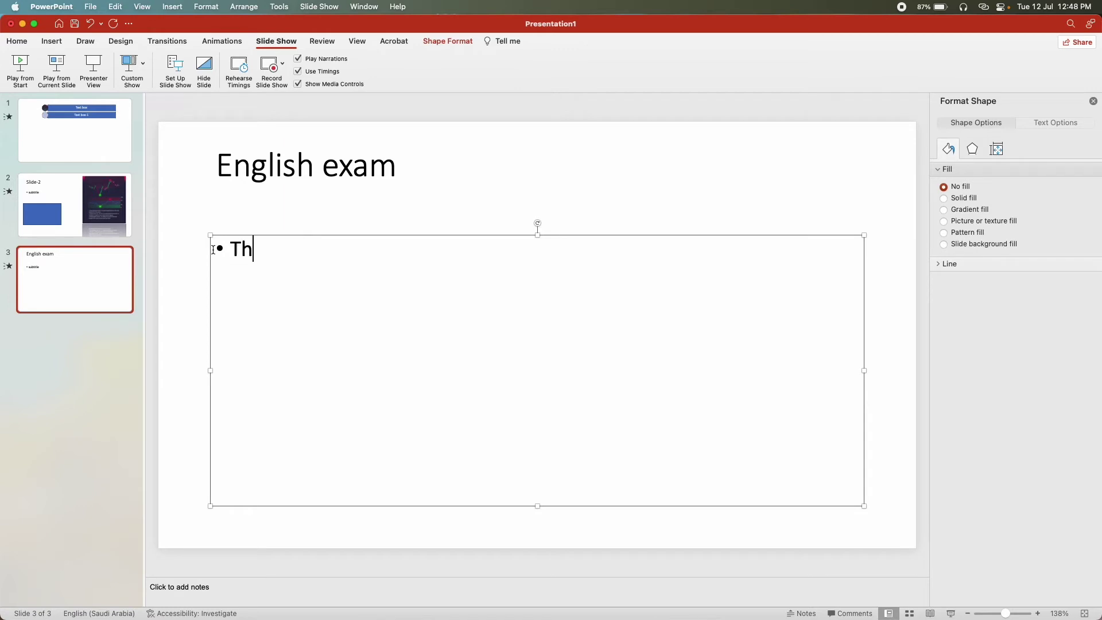
pyautogui.write(' - ')
pyautogui.write('50')
pyautogui.press('Return')
pyautogui.write('Pr -')
pyautogui.write('50')
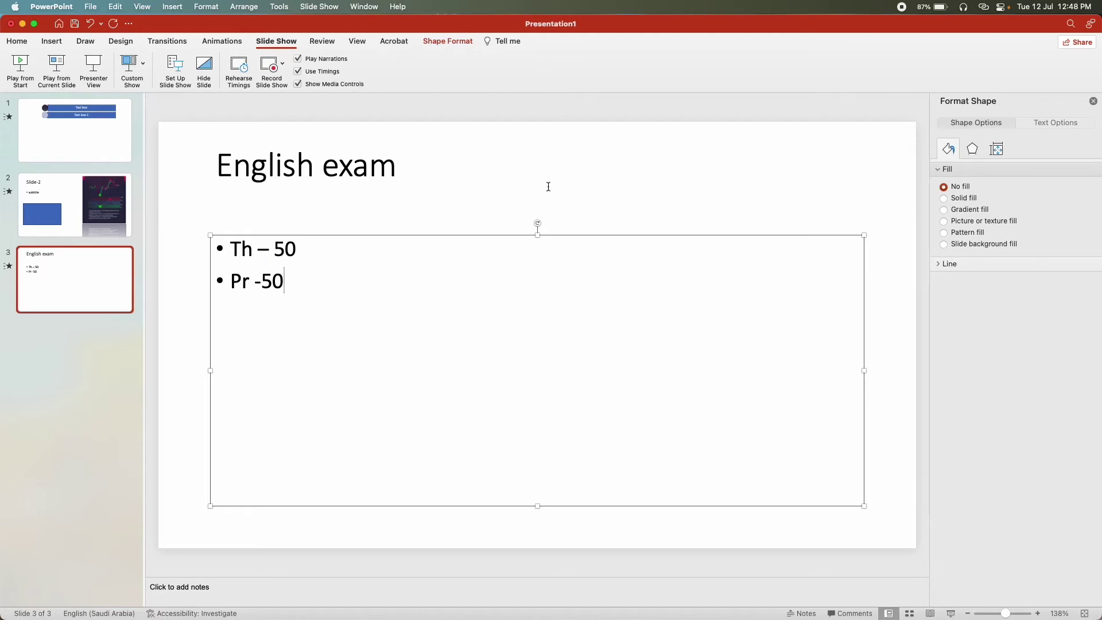
pyautogui.click(547, 185)
pyautogui.click(309, 253)
pyautogui.click(452, 194)
pyautogui.click(312, 236)
# Apply Fly In to the bullet text and preview both bullets in a slide show from slide 3
pyautogui.click(222, 41)
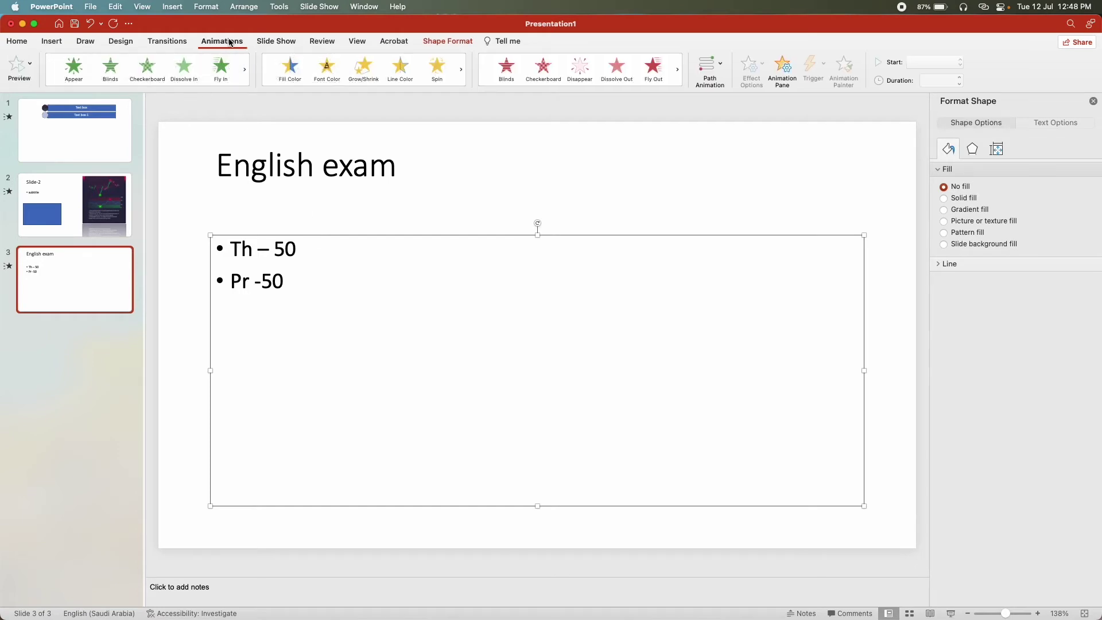
pyautogui.click(223, 65)
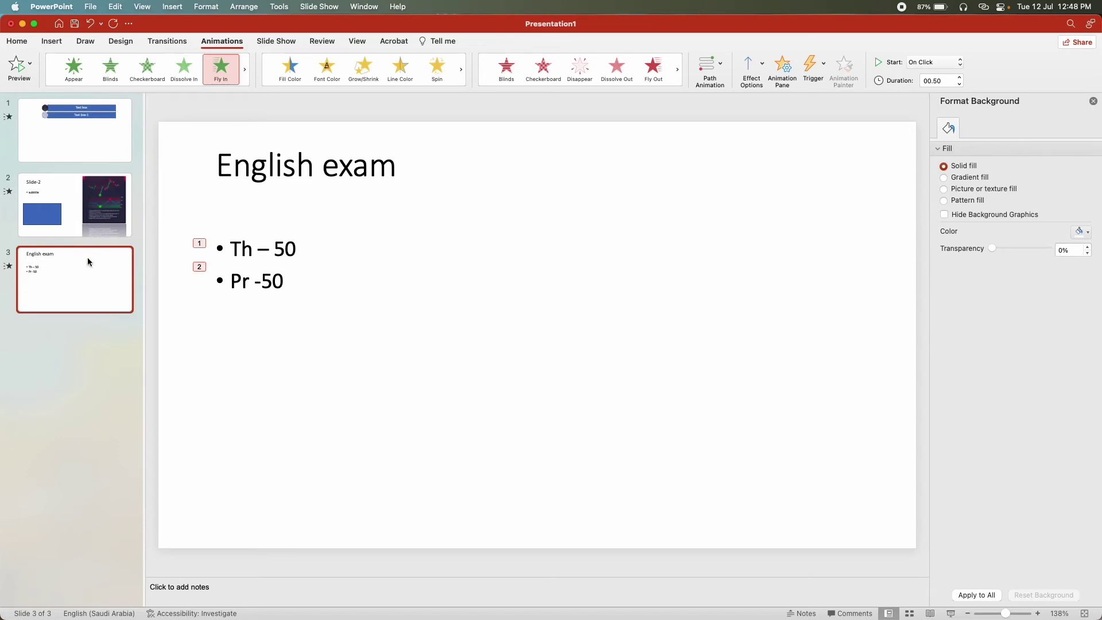
pyautogui.click(277, 41)
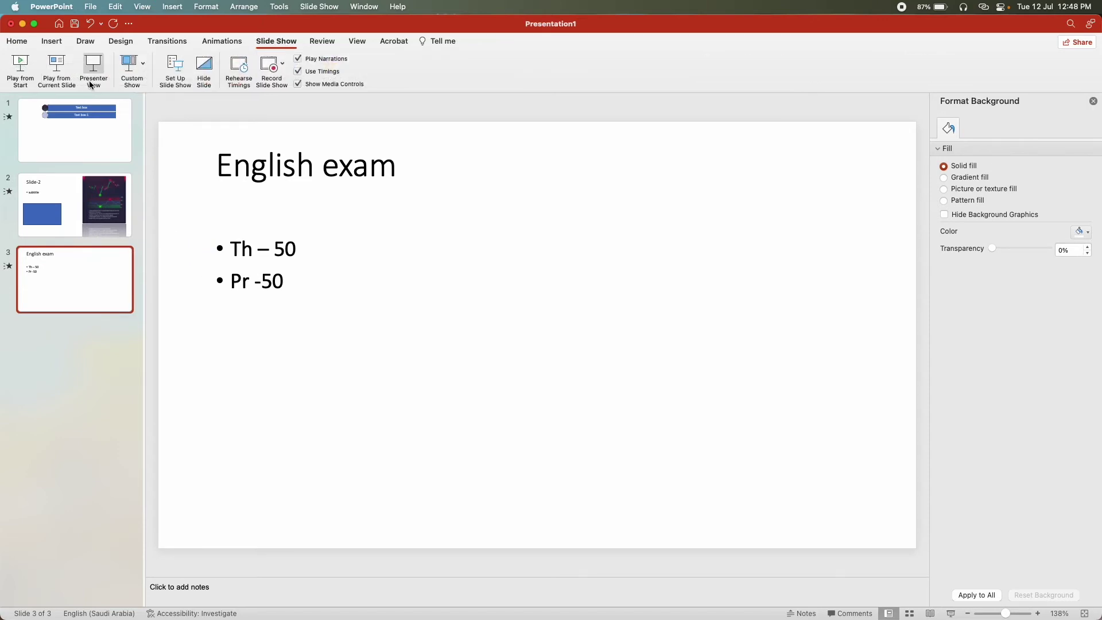
pyautogui.click(60, 65)
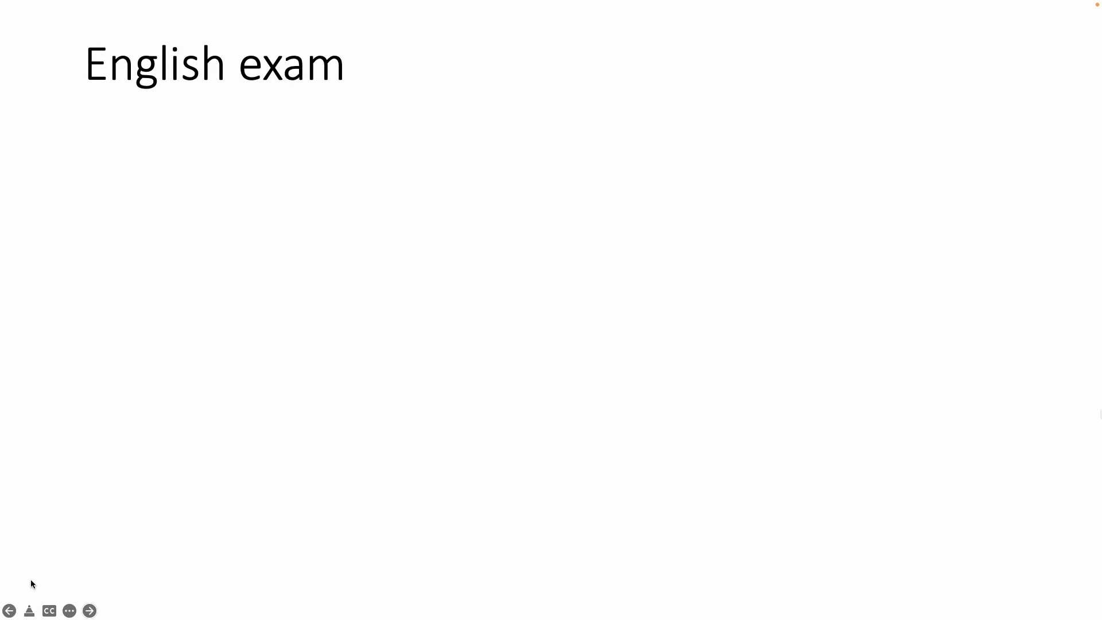
pyautogui.click(30, 580)
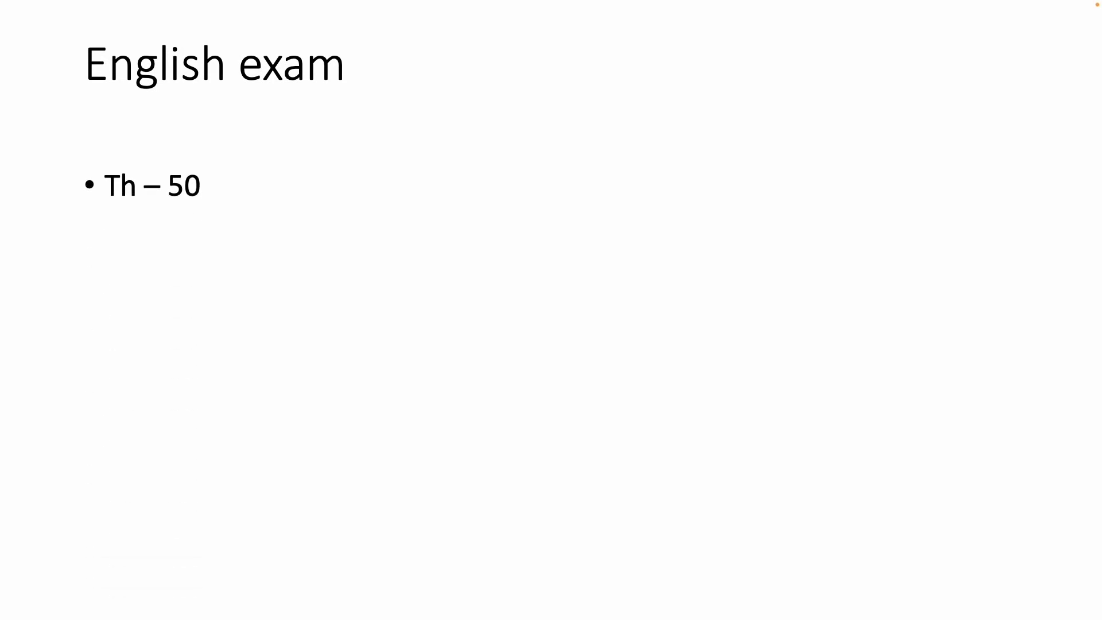
pyautogui.click(31, 583)
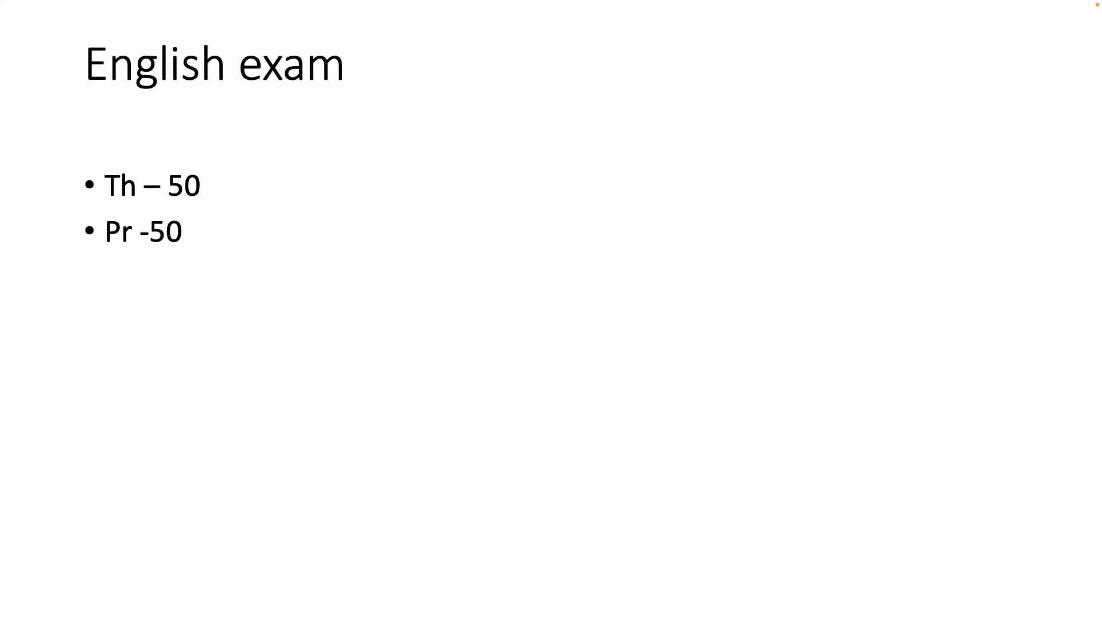
pyautogui.press('Escape')
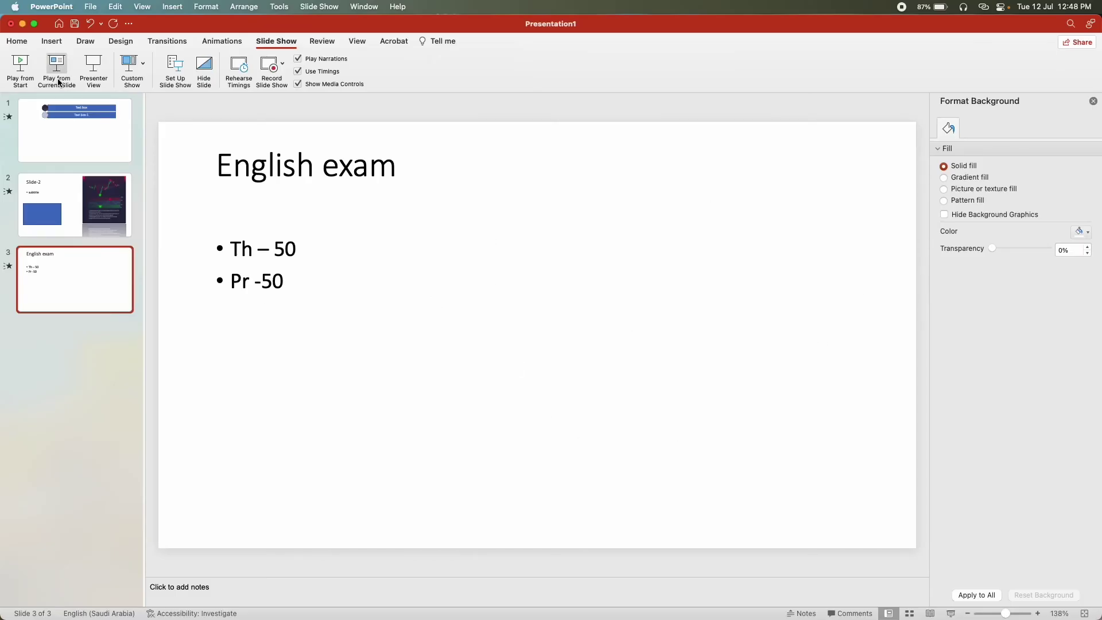
# Mark slide 3 with red pen ticks beside each line, an arrow and a handwritten 10
pyautogui.click(51, 41)
pyautogui.click(80, 41)
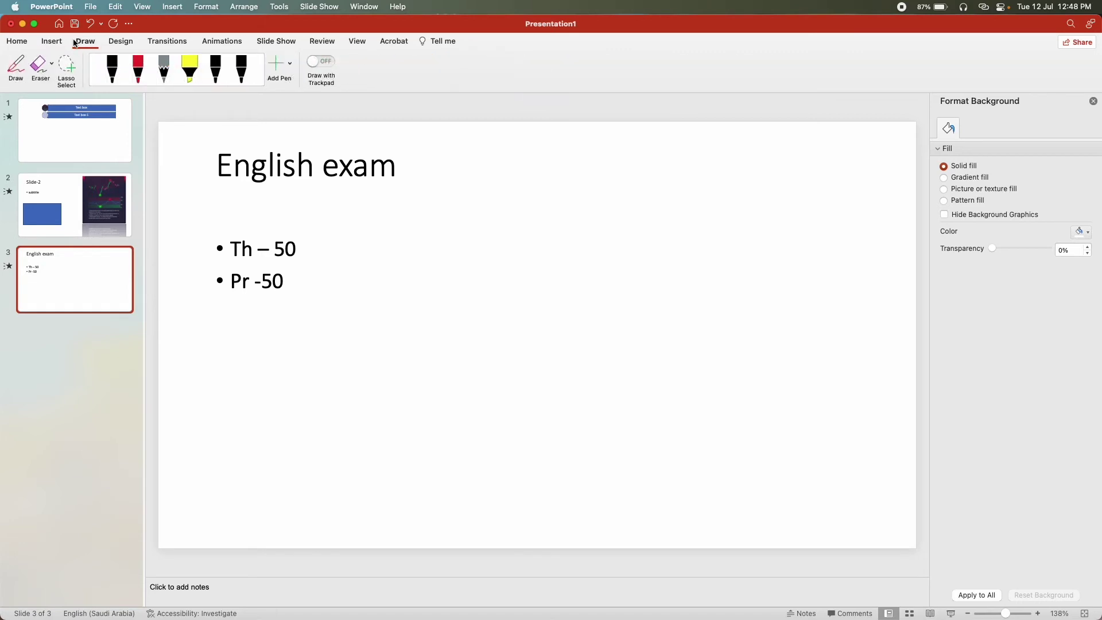
pyautogui.click(137, 67)
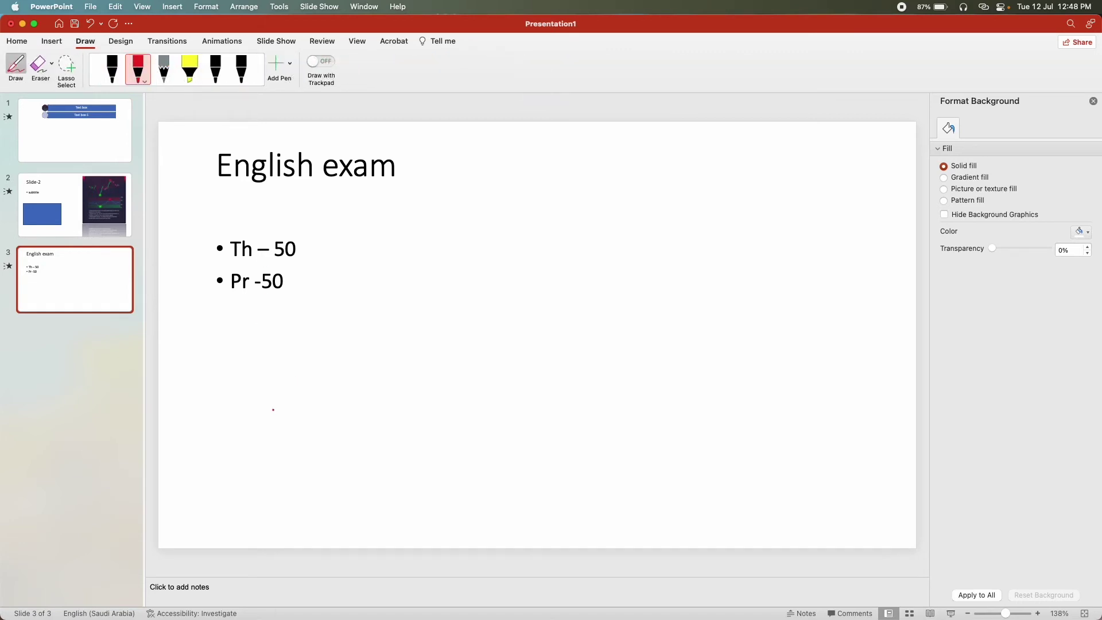
pyautogui.moveTo(289, 279); pyautogui.dragTo(377, 265)
pyautogui.moveTo(308, 253); pyautogui.dragTo(371, 236)
pyautogui.moveTo(411, 180); pyautogui.dragTo(458, 161)
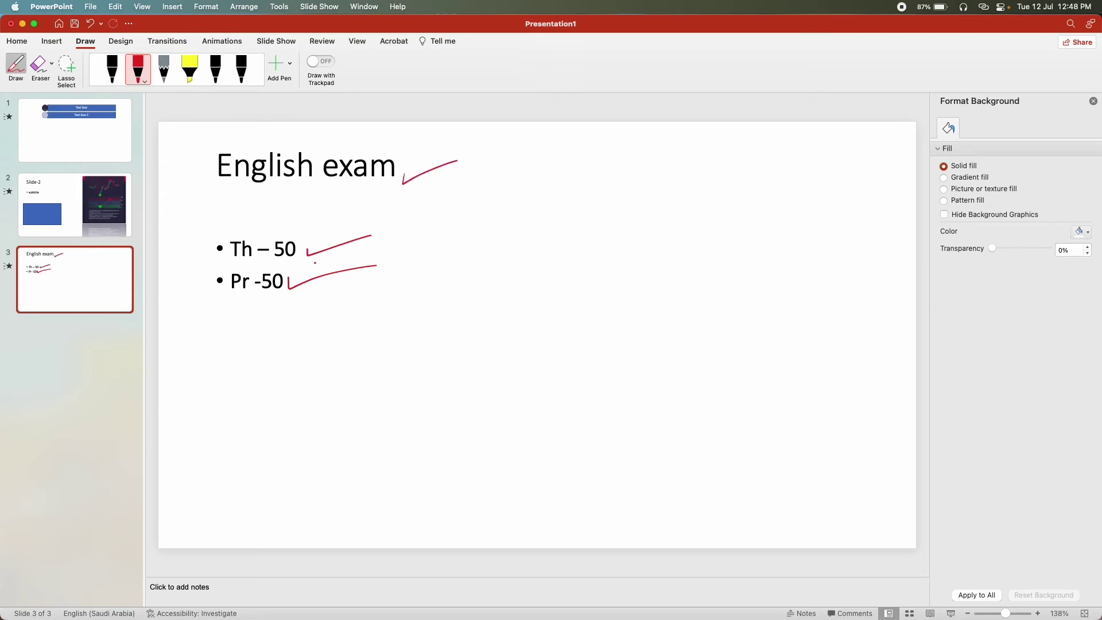
pyautogui.moveTo(337, 255)
pyautogui.mouseDown()
pyautogui.moveTo(494, 257)
pyautogui.moveTo(547, 241)
pyautogui.mouseUp()
pyautogui.moveTo(519, 275); pyautogui.dragTo(623, 241)
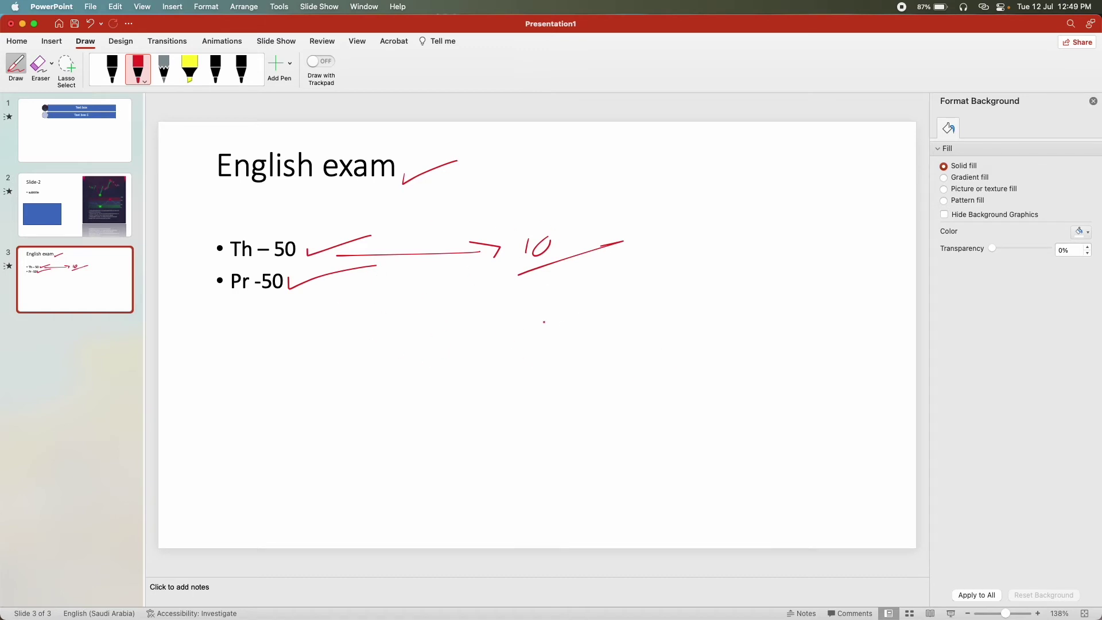
# Highlight Th – 50, Pr -50 and the English exam title in yellow
pyautogui.click(190, 69)
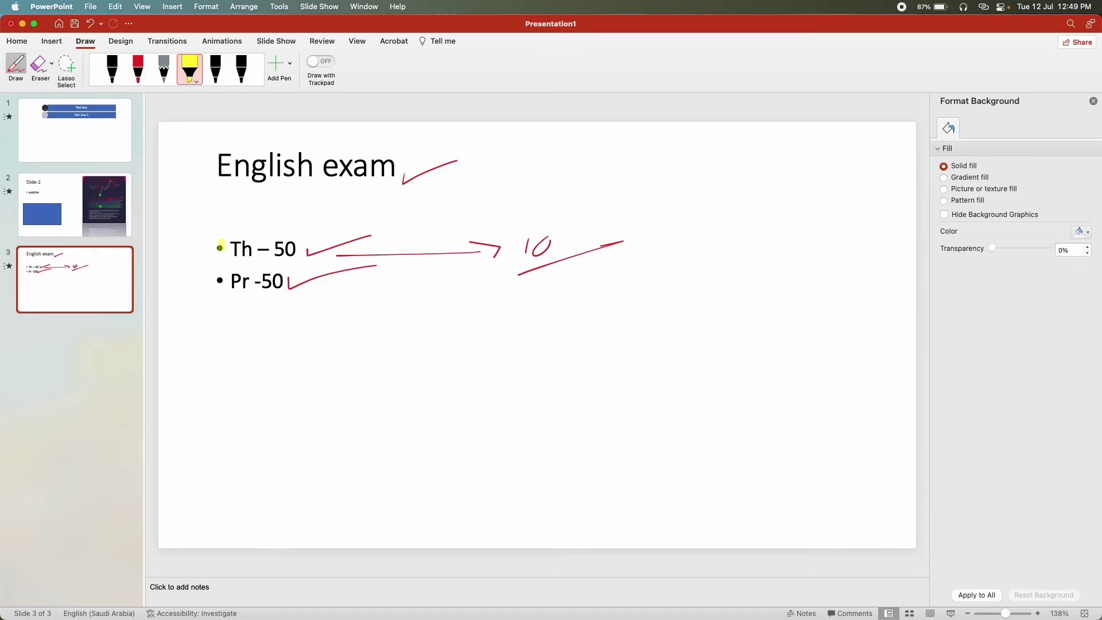
pyautogui.moveTo(231, 245); pyautogui.dragTo(336, 270)
pyautogui.moveTo(227, 280); pyautogui.dragTo(294, 281)
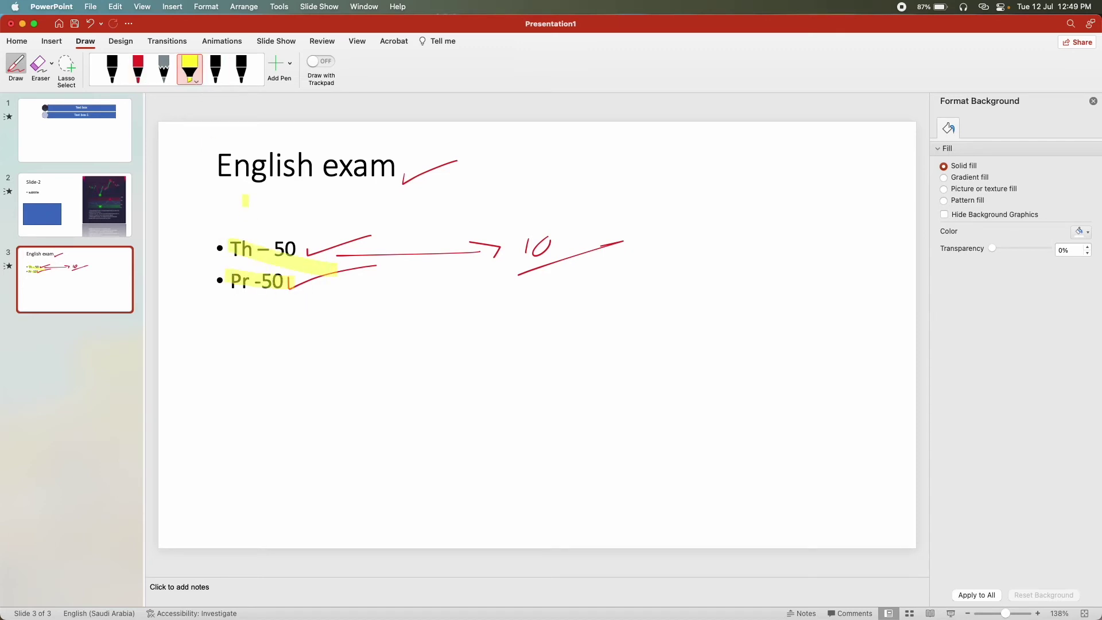
pyautogui.moveTo(221, 178); pyautogui.dragTo(422, 188)
pyautogui.click(127, 44)
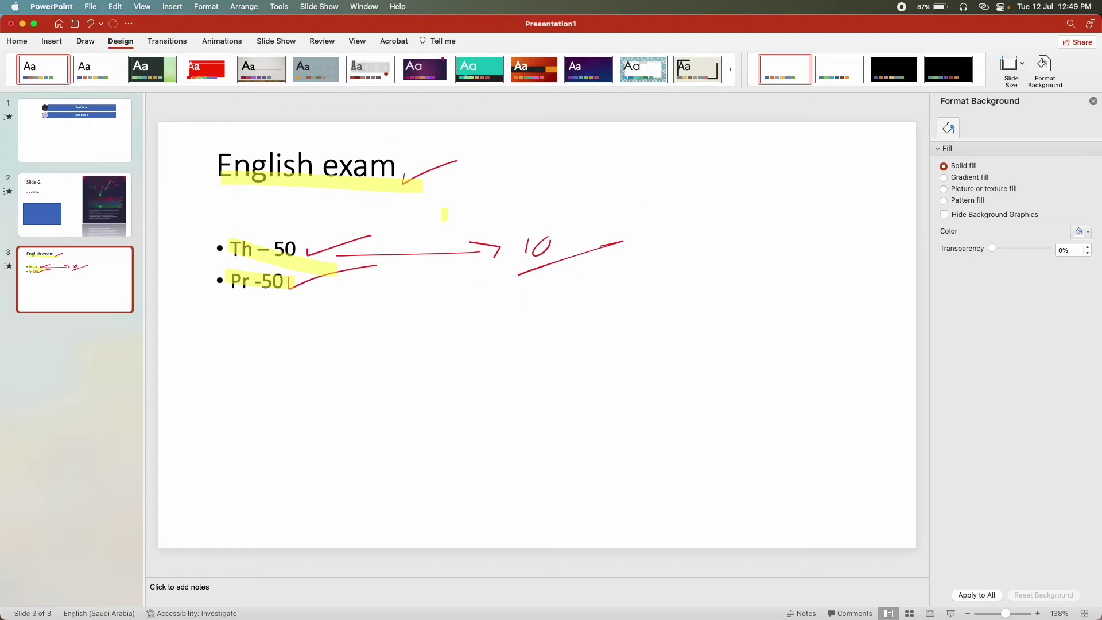
# Page through all three slides to review them, ending on slide 1
pyautogui.click(101, 152)
pyautogui.click(74, 201)
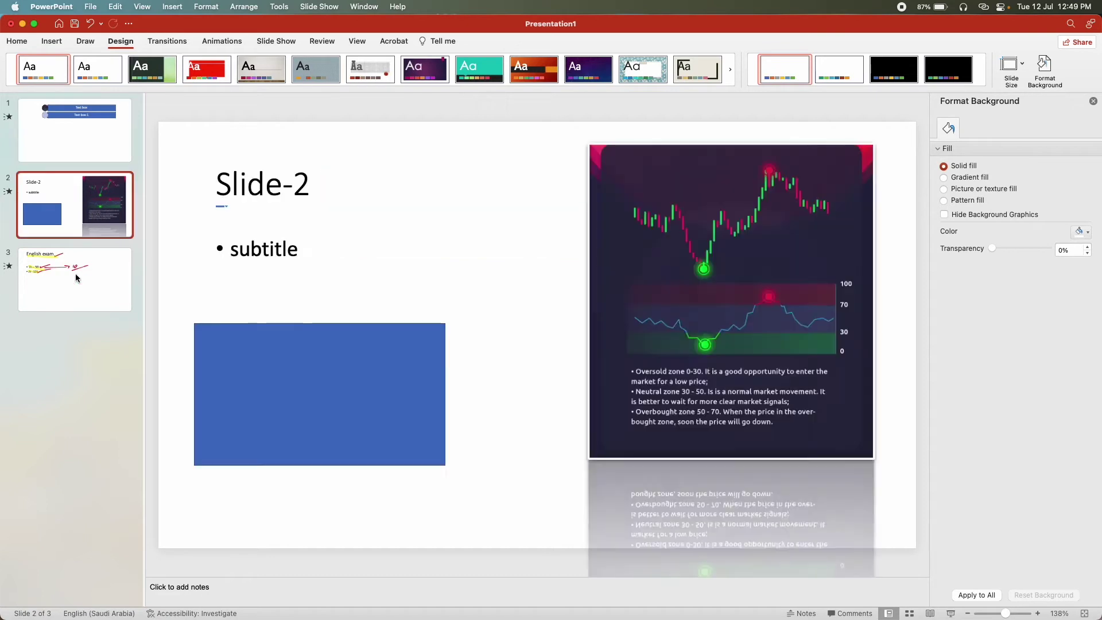
pyautogui.click(74, 274)
pyautogui.click(79, 150)
pyautogui.click(74, 203)
pyautogui.click(70, 270)
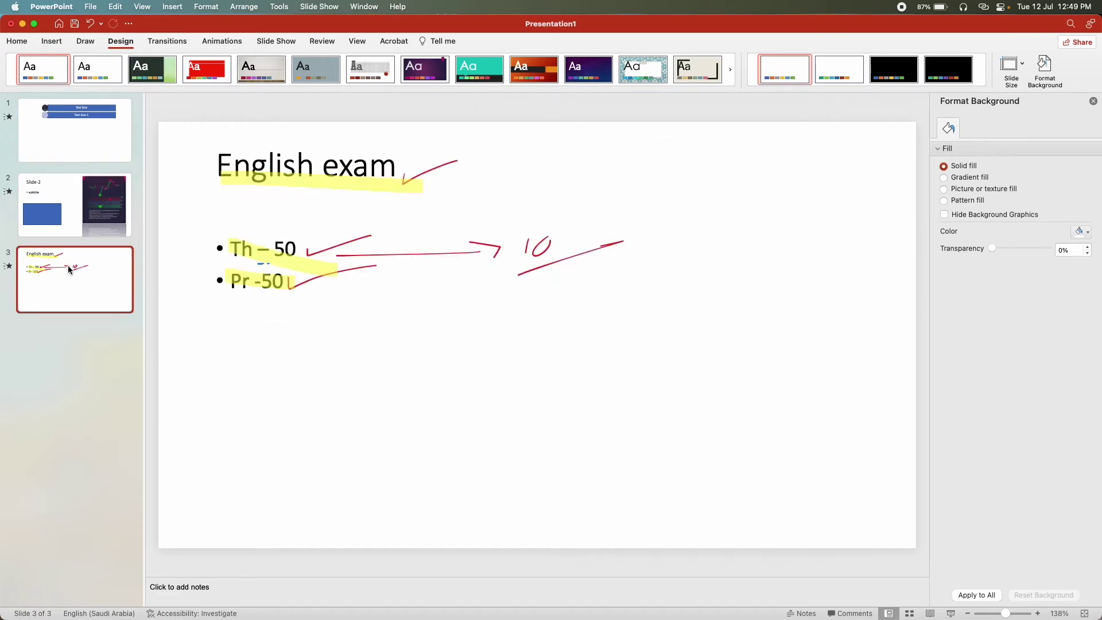
pyautogui.click(72, 148)
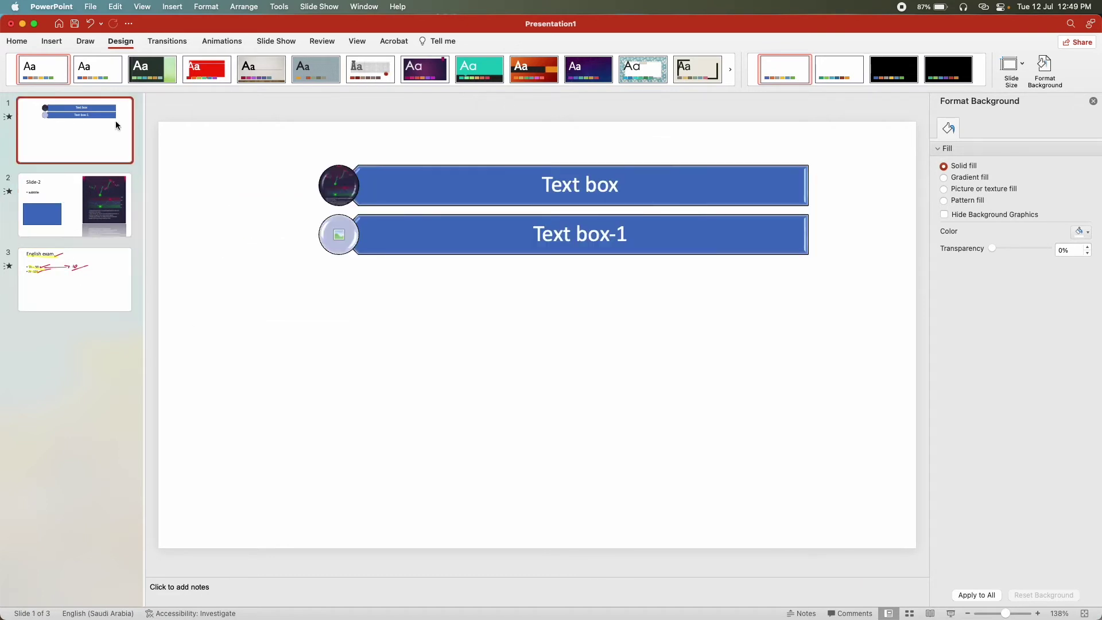
# Apply the grey wood-floor theme after trying green and red themes, then check slides 2 and 3
pyautogui.click(152, 70)
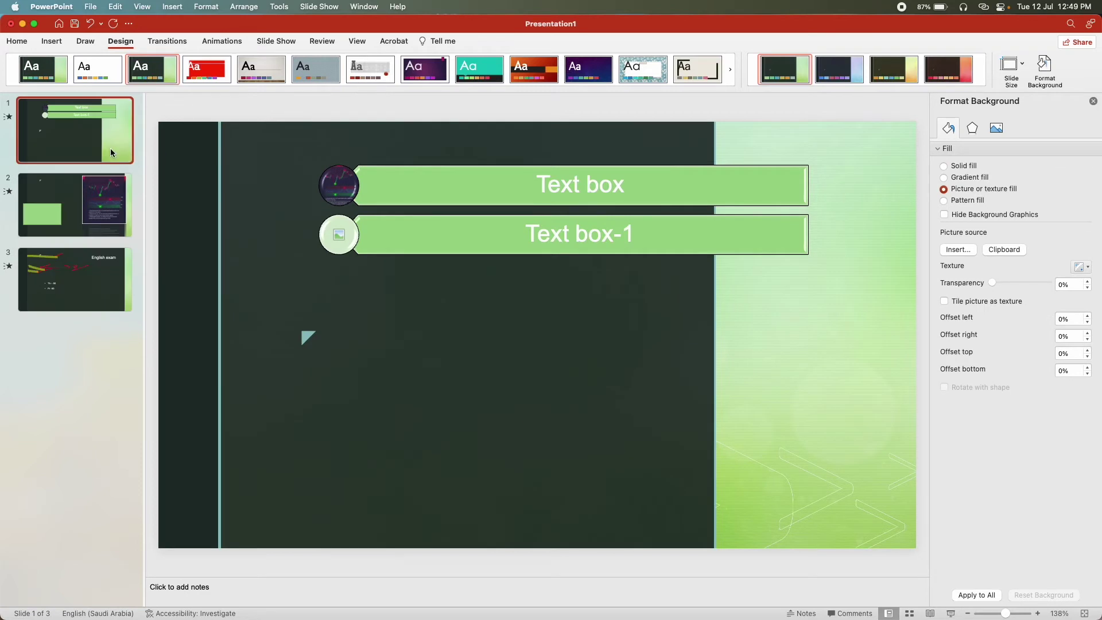
pyautogui.click(207, 69)
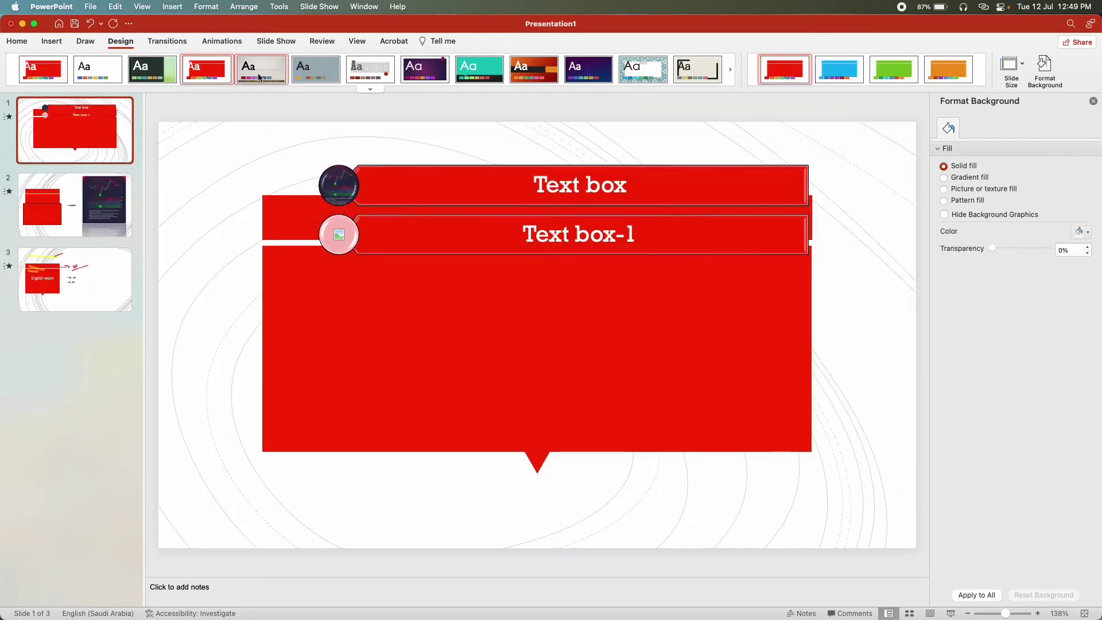
pyautogui.click(259, 77)
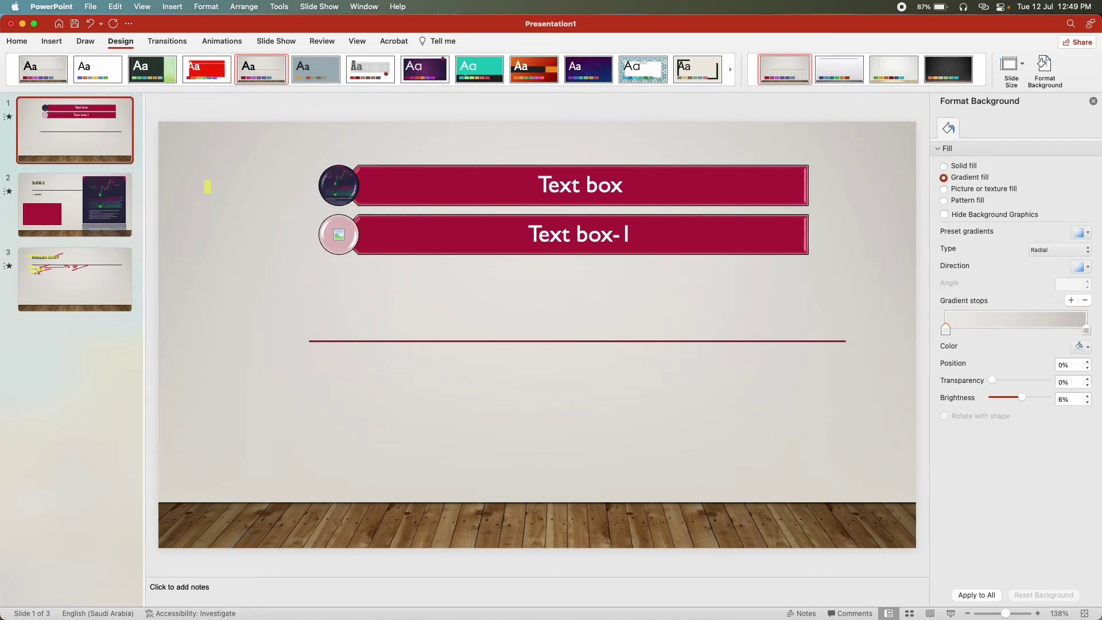
pyautogui.click(87, 209)
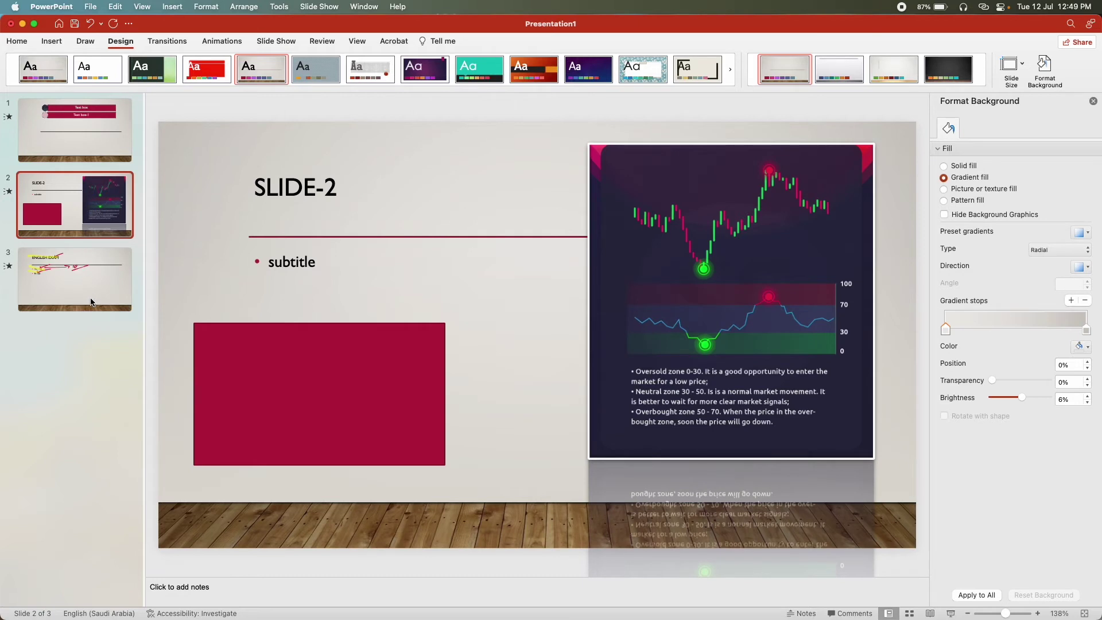
pyautogui.click(91, 303)
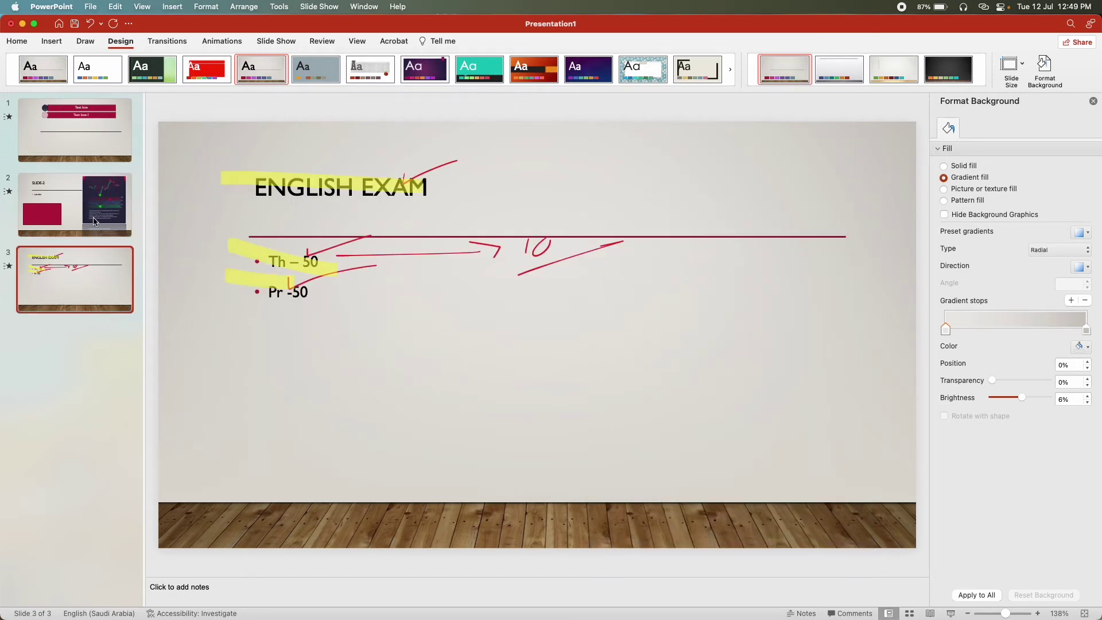
pyautogui.click(85, 41)
# Erase the highlights, red ink and title tick mark from the English exam slide
pyautogui.click(40, 68)
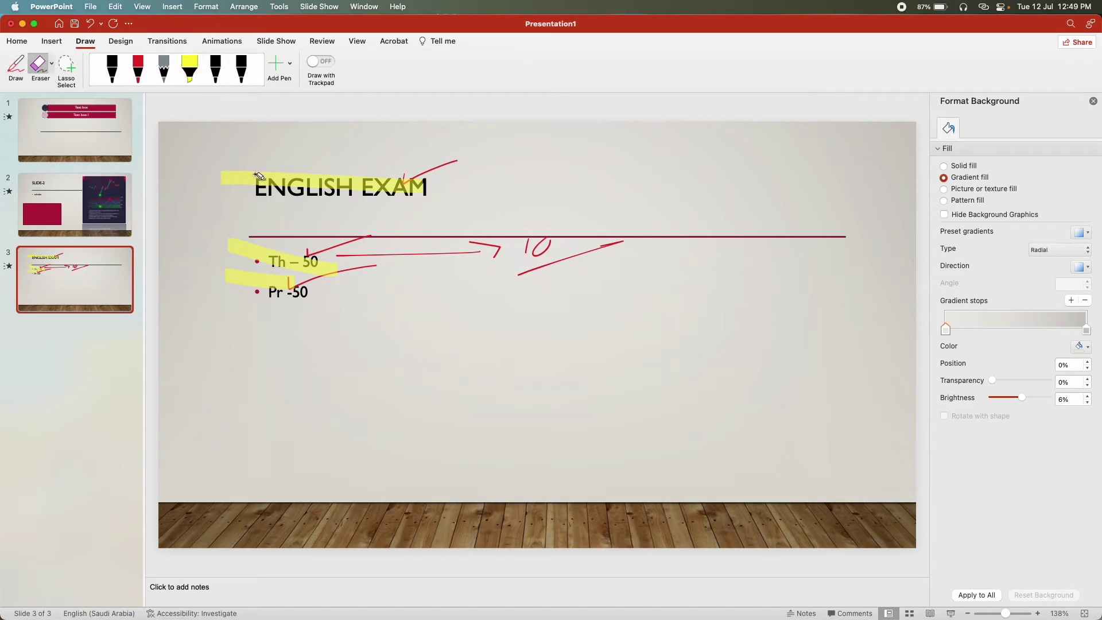
pyautogui.moveTo(253, 181); pyautogui.dragTo(396, 228)
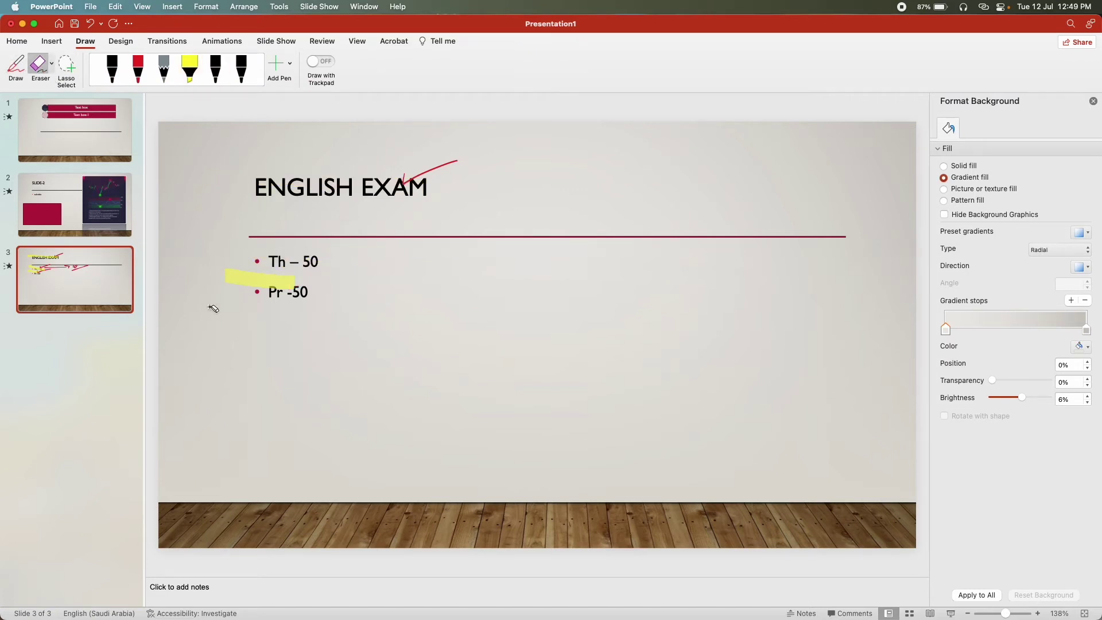
pyautogui.moveTo(213, 309)
pyautogui.mouseDown()
pyautogui.moveTo(394, 193)
pyautogui.moveTo(442, 227)
pyautogui.mouseUp()
pyautogui.press('Escape')
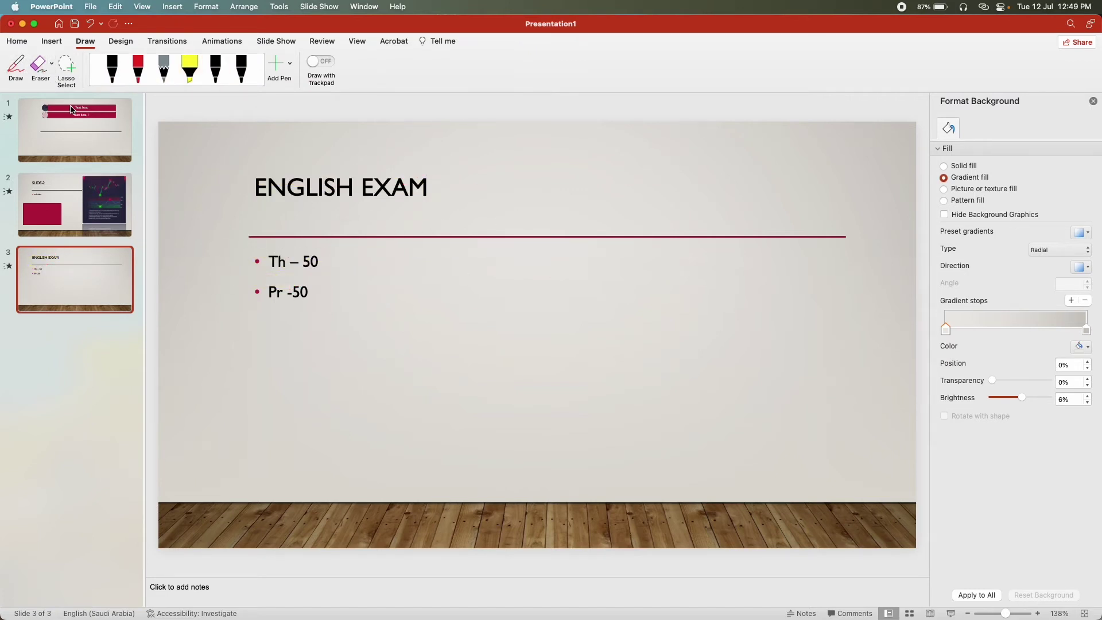
pyautogui.click(71, 109)
pyautogui.click(68, 175)
pyautogui.click(71, 277)
# Try the purple theme, then apply the teal-and-black striped theme to all slides
pyautogui.click(126, 45)
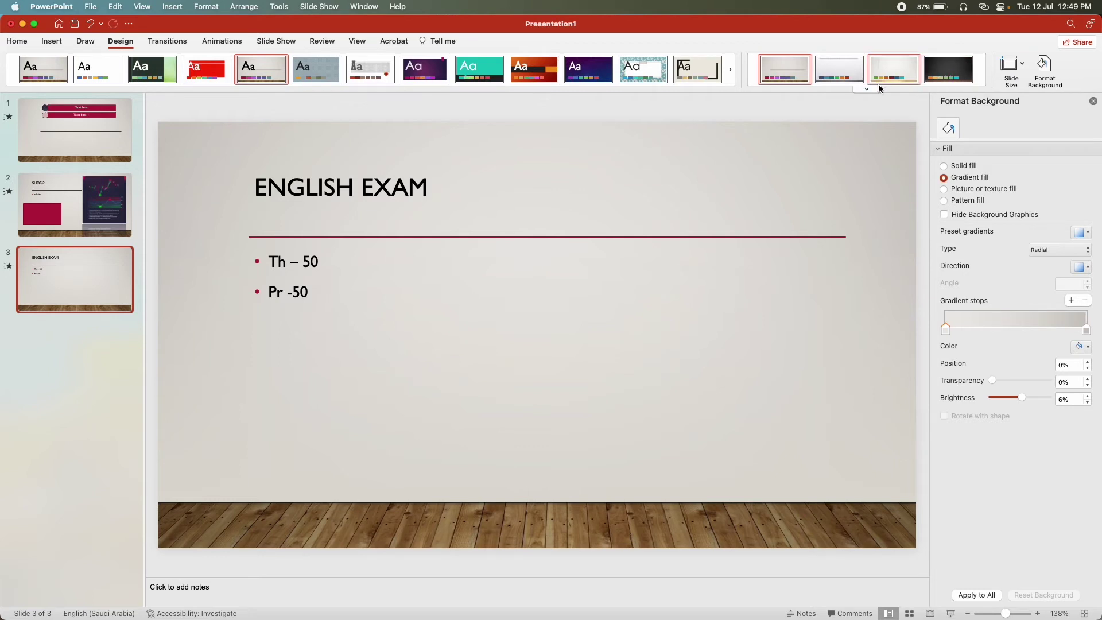
pyautogui.click(875, 87)
pyautogui.click(875, 88)
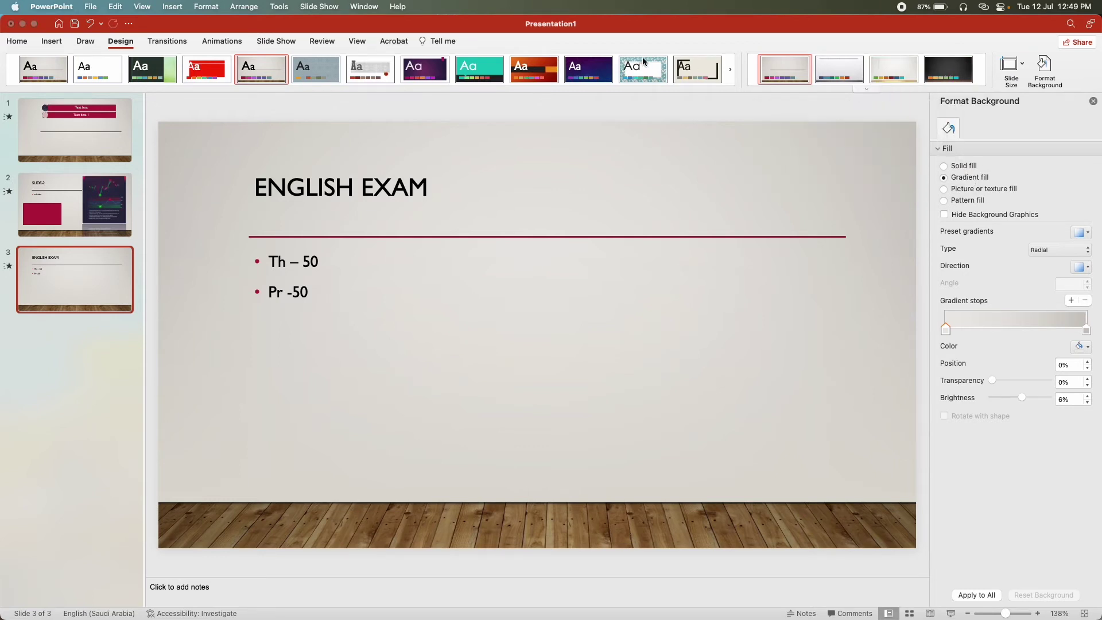
pyautogui.click(589, 69)
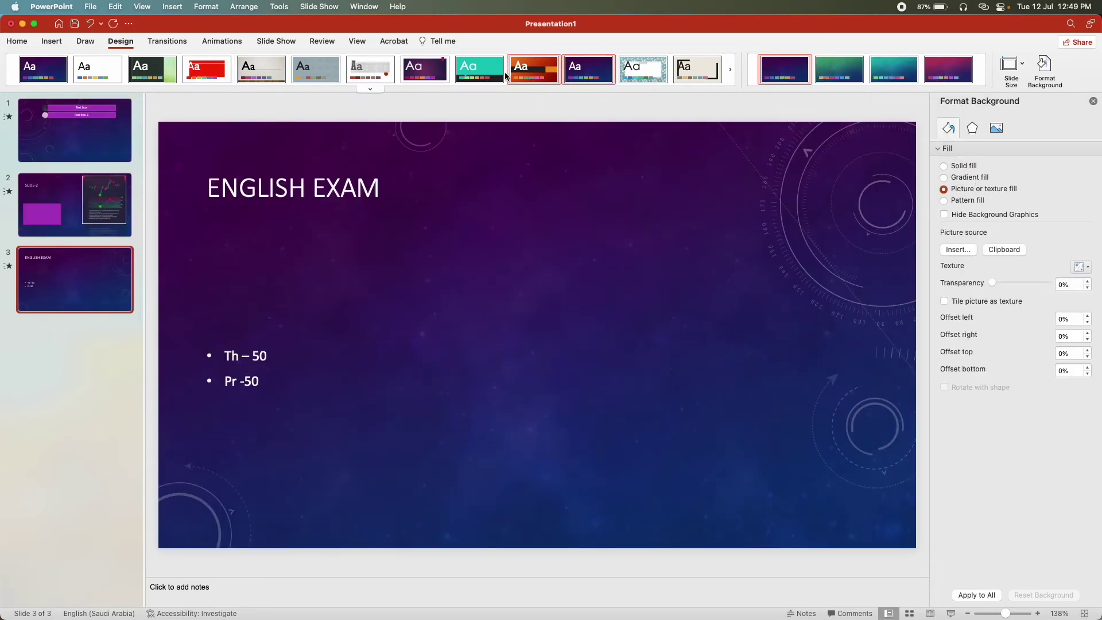
pyautogui.click(480, 70)
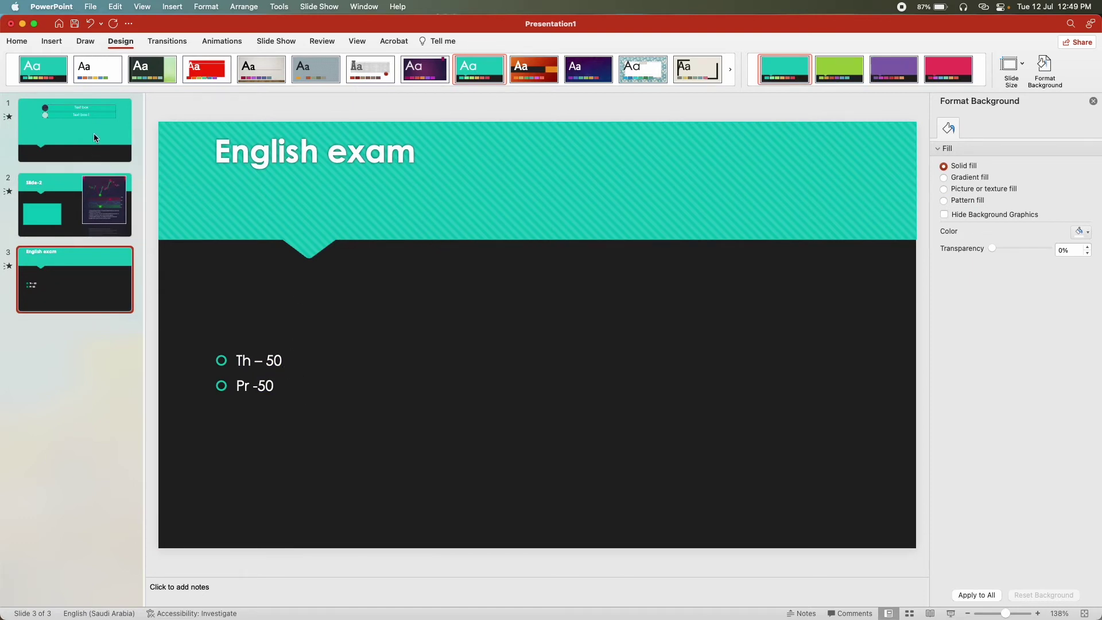
pyautogui.click(94, 135)
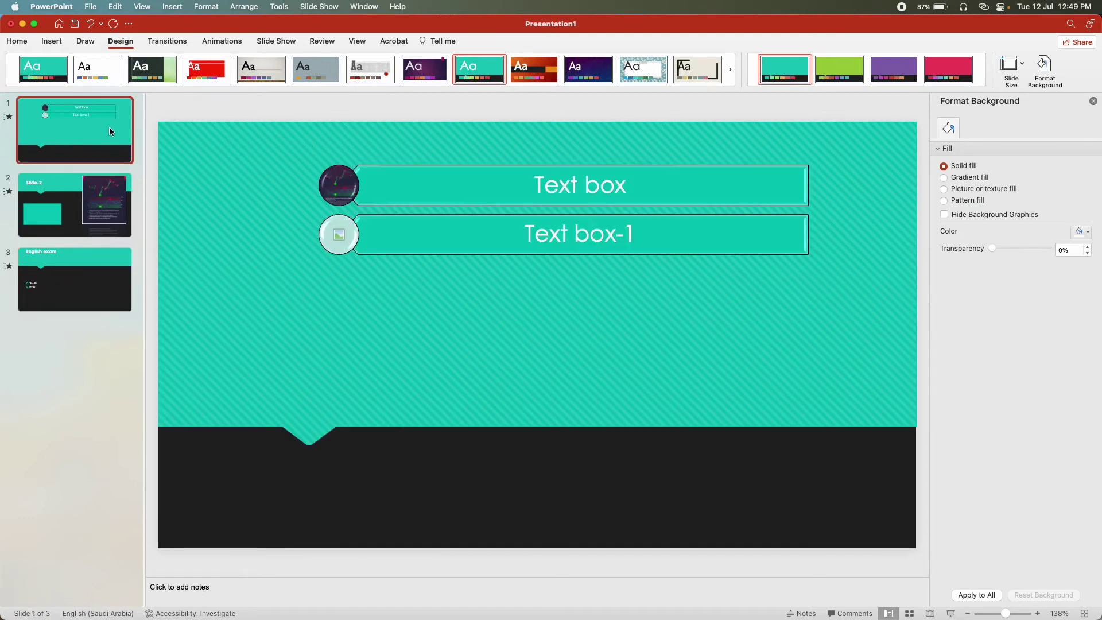
pyautogui.click(266, 41)
# Run the slideshow from slide 1 through Slide-2 and the English exam slide, then exit
pyautogui.click(24, 62)
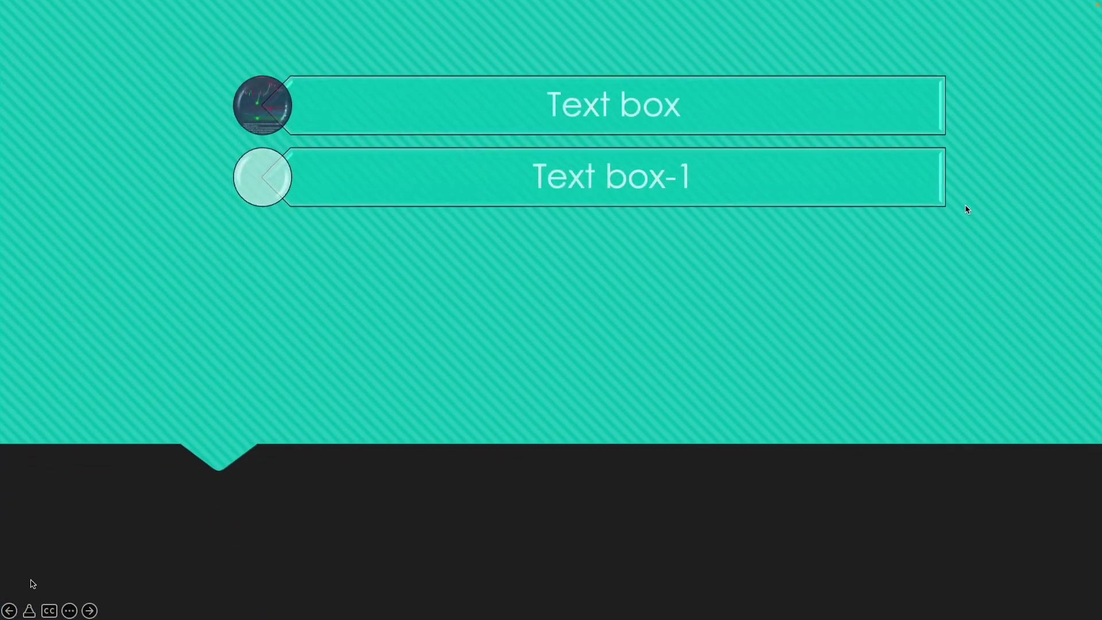
pyautogui.press('Right')
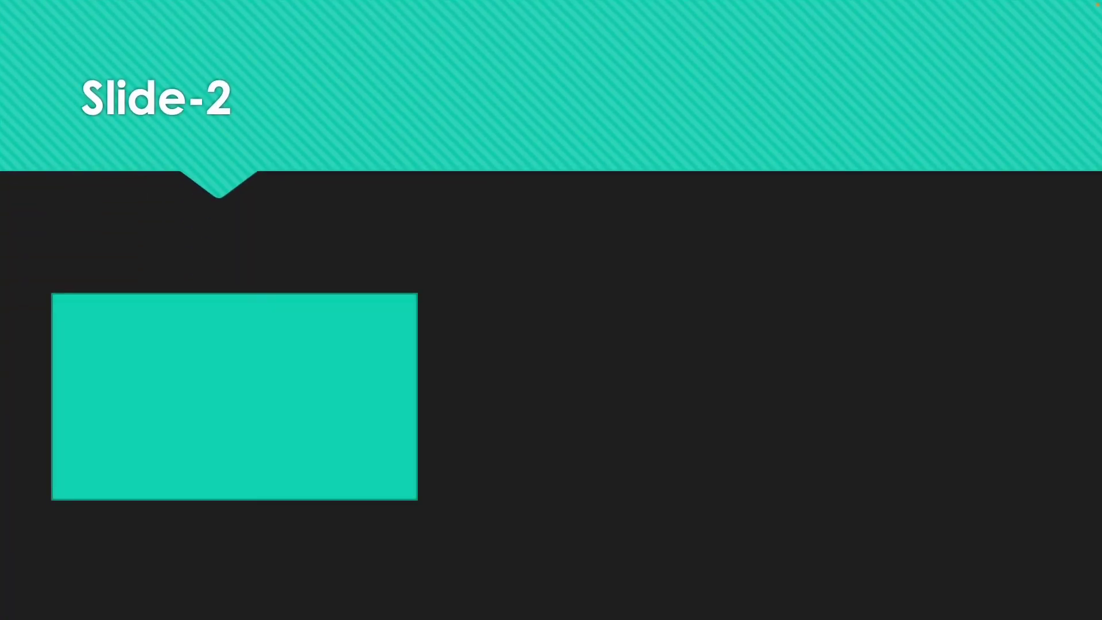
pyautogui.press('Right')
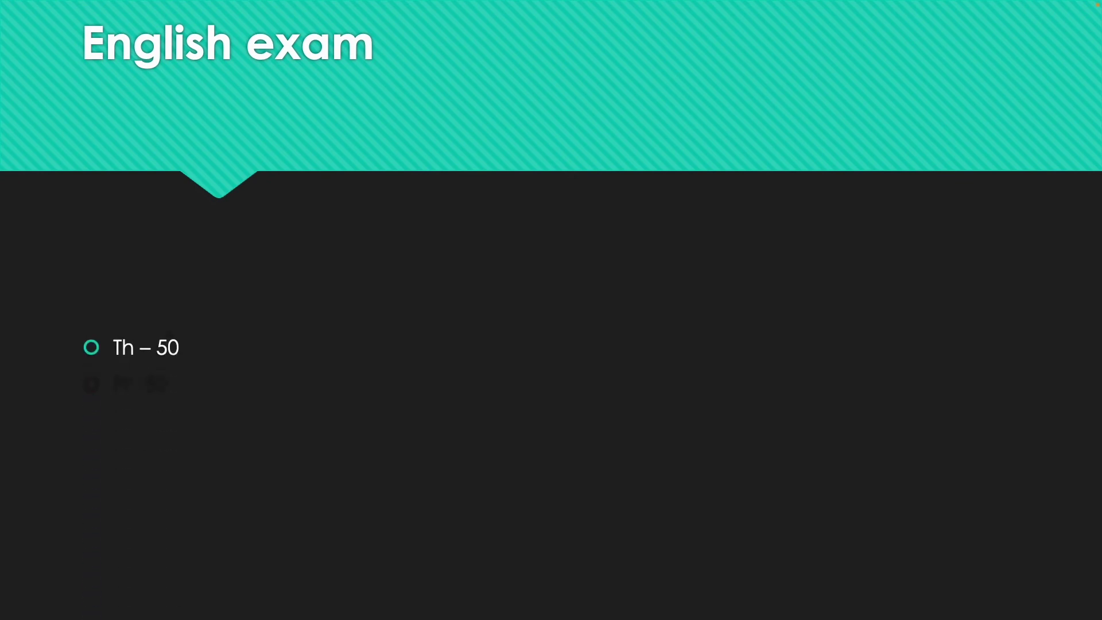
pyautogui.press('Right')
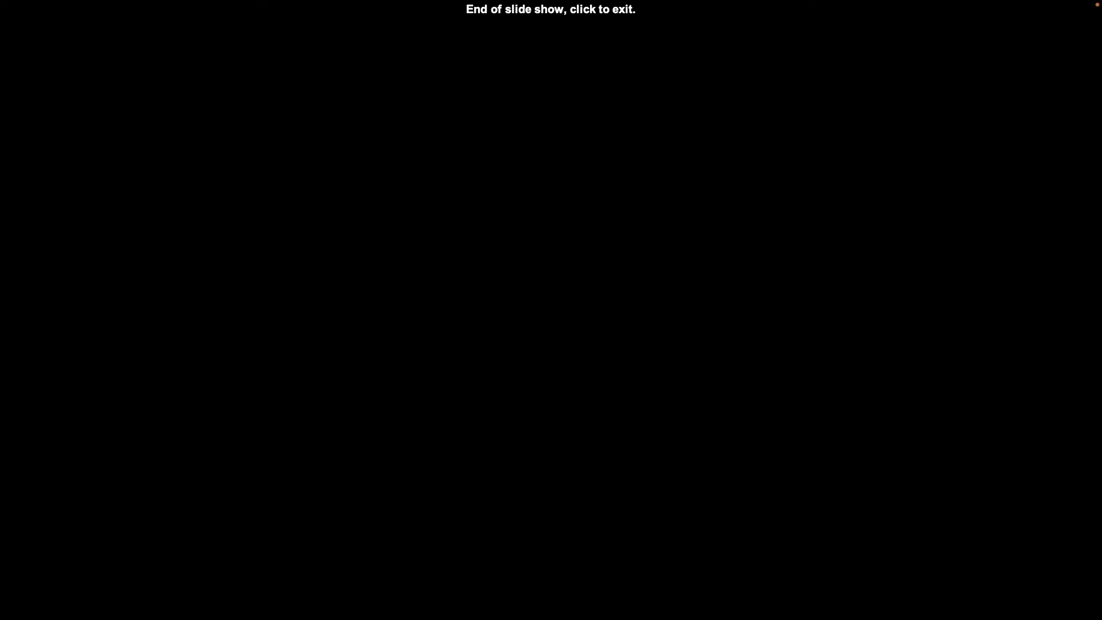
pyautogui.press('Right')
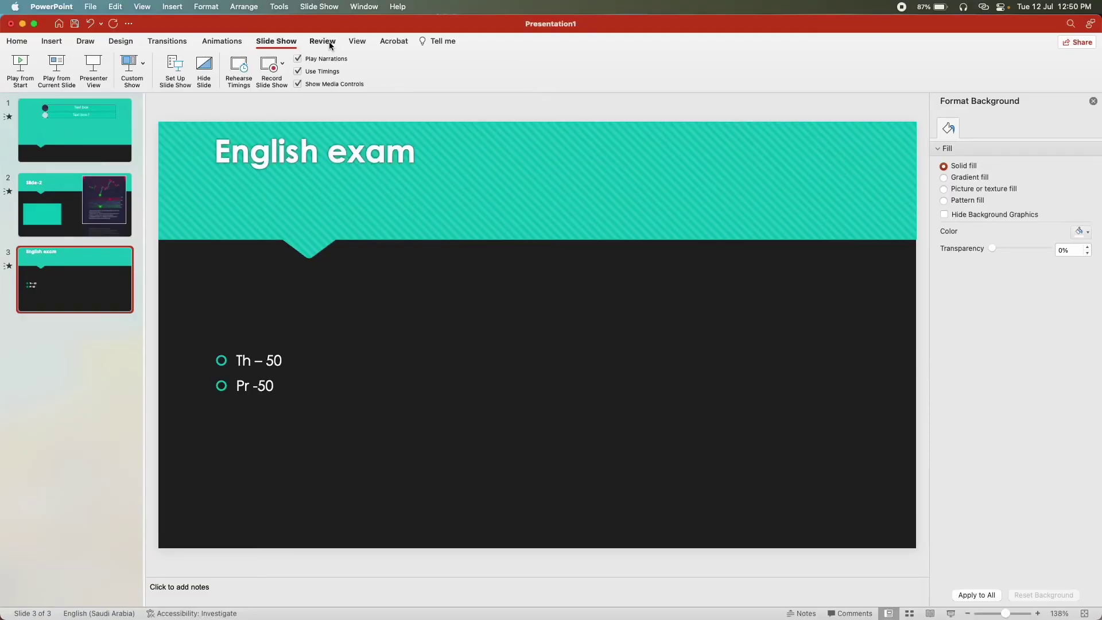
# Browse the Insert tab's WordArt styles and Video options without inserting anything
pyautogui.click(17, 41)
pyautogui.click(64, 40)
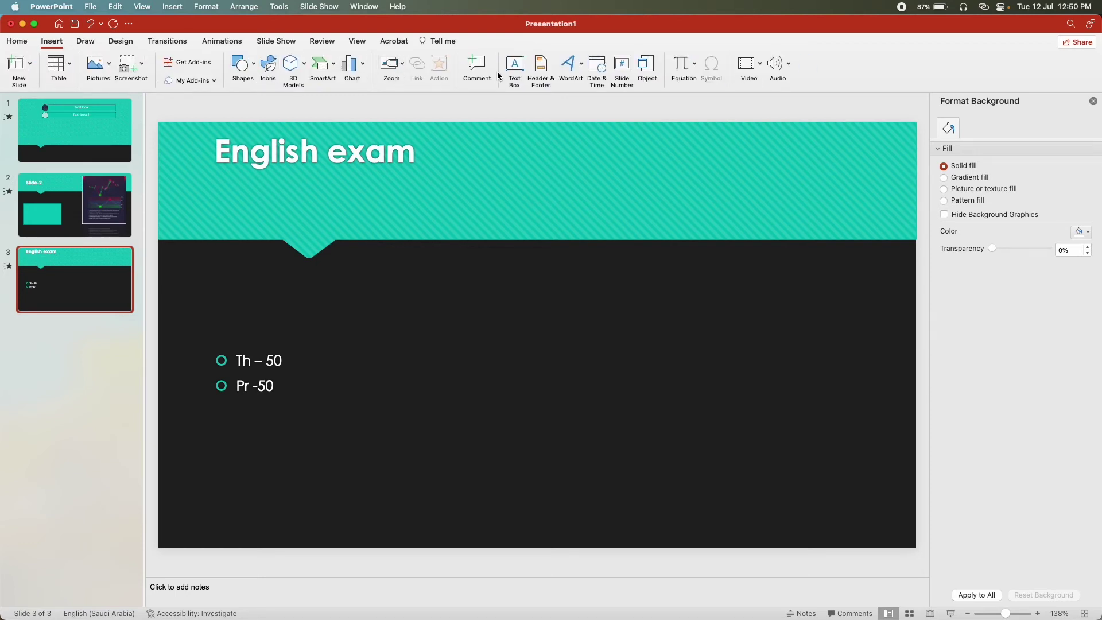
pyautogui.click(579, 71)
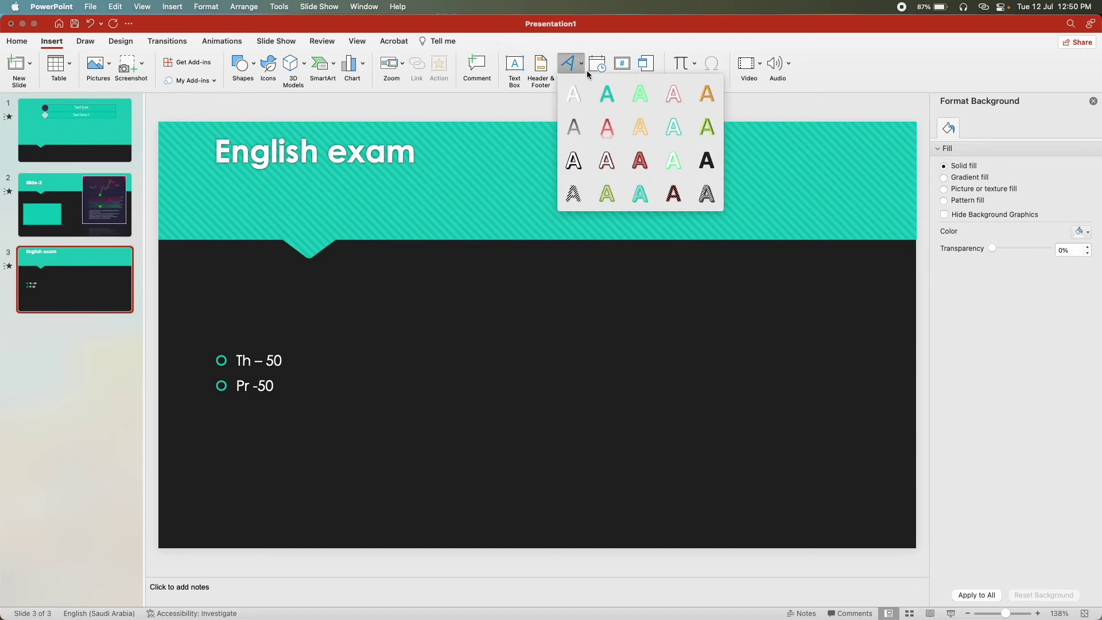
pyautogui.click(806, 61)
pyautogui.click(749, 70)
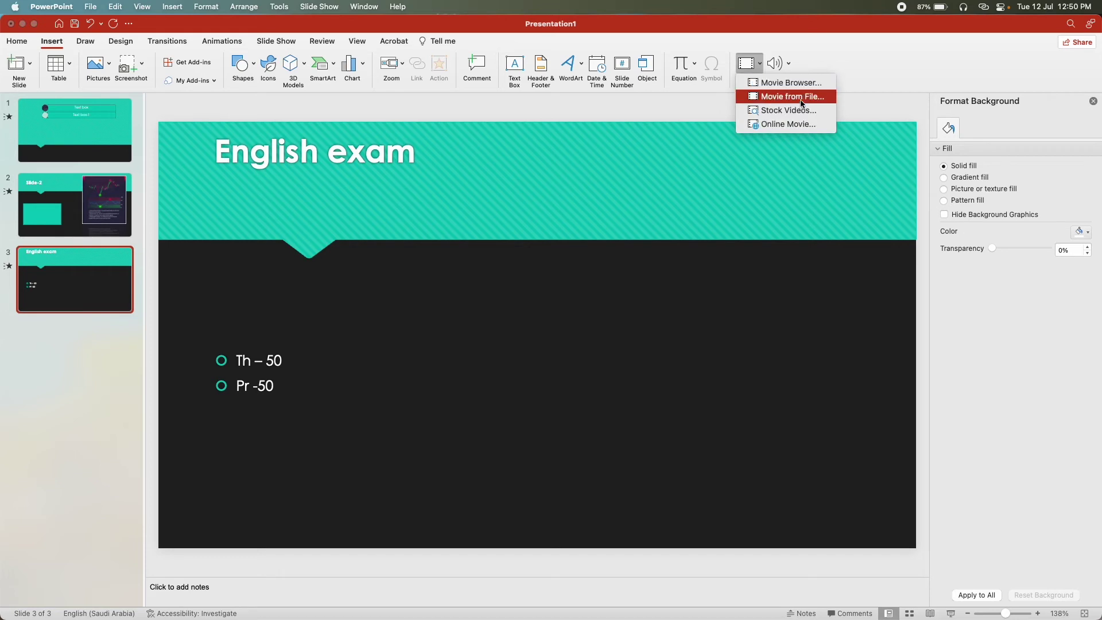
pyautogui.click(789, 61)
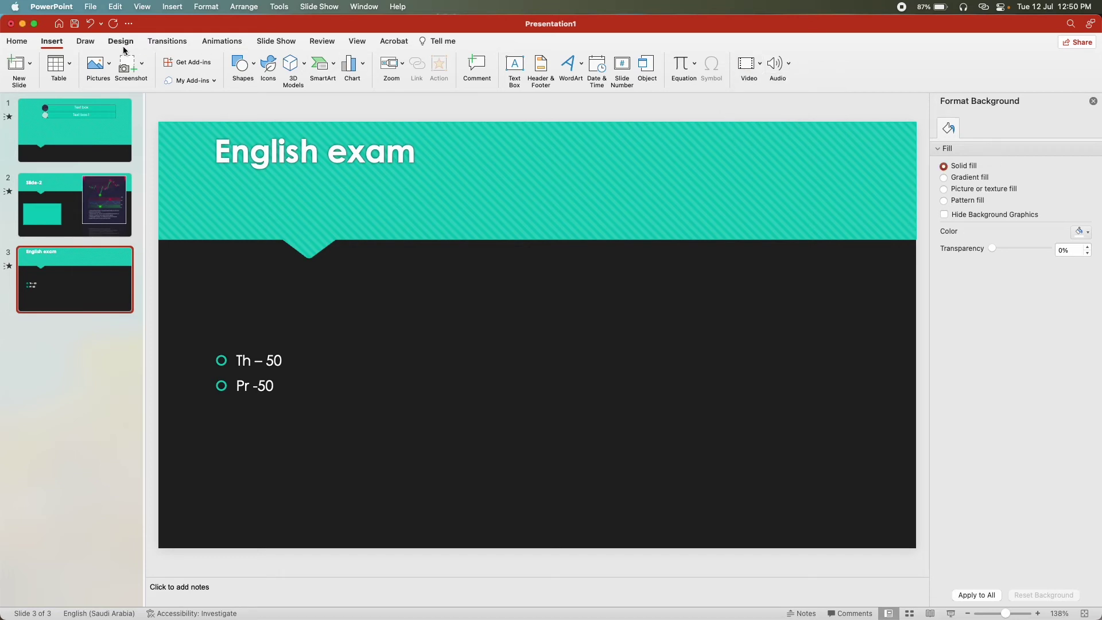
pyautogui.click(88, 44)
pyautogui.click(119, 45)
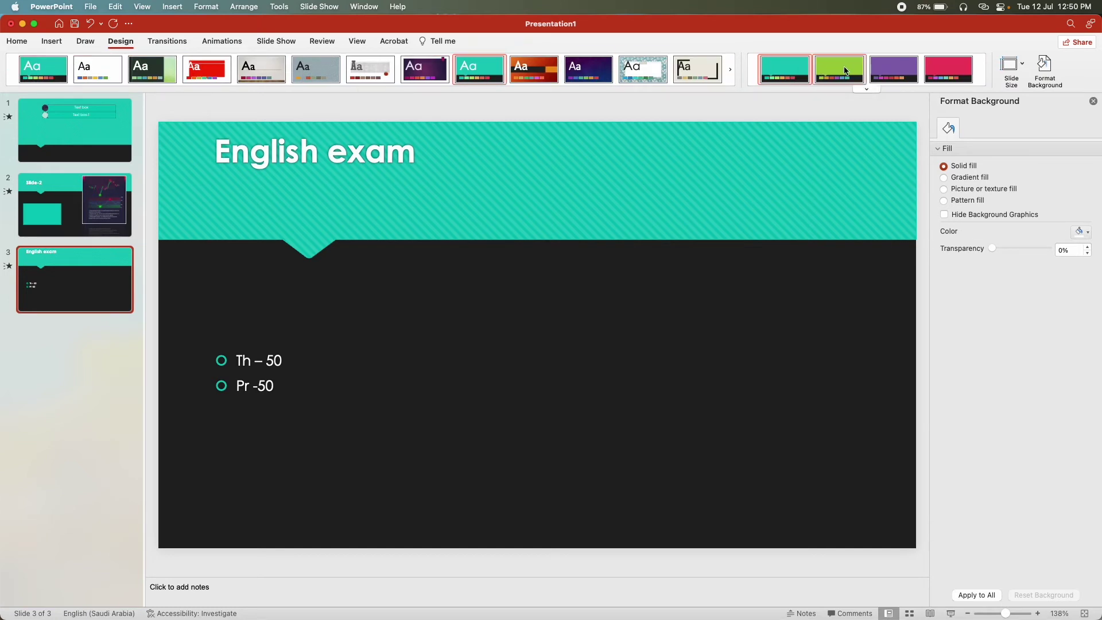
# Recolour the striped theme with the green variant, then switch to the red crimson variant
pyautogui.click(839, 70)
pyautogui.click(60, 207)
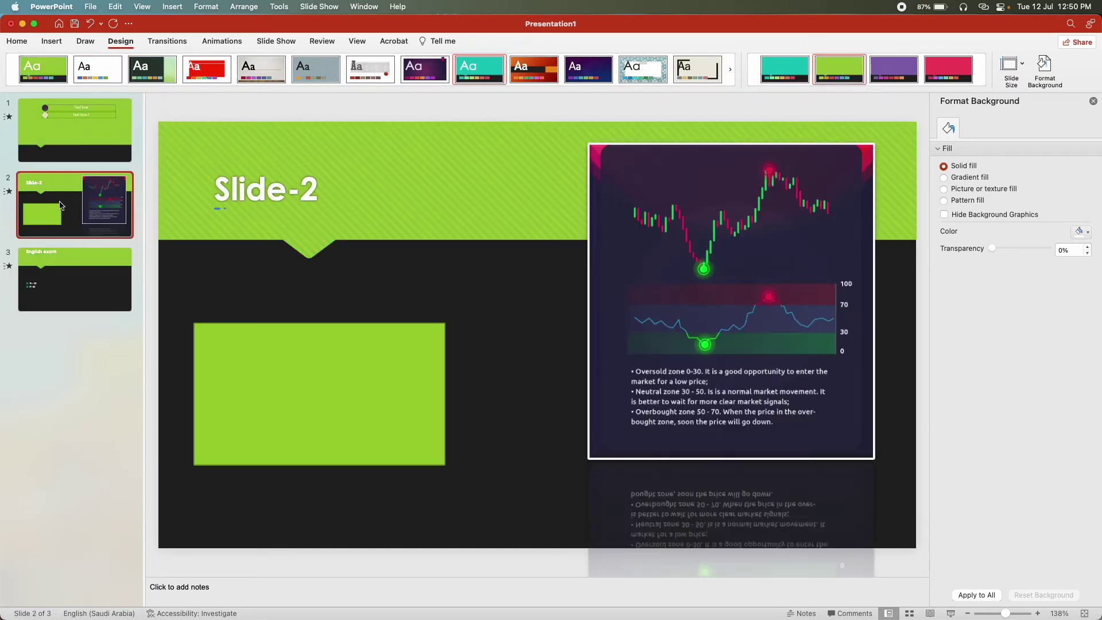
pyautogui.click(68, 130)
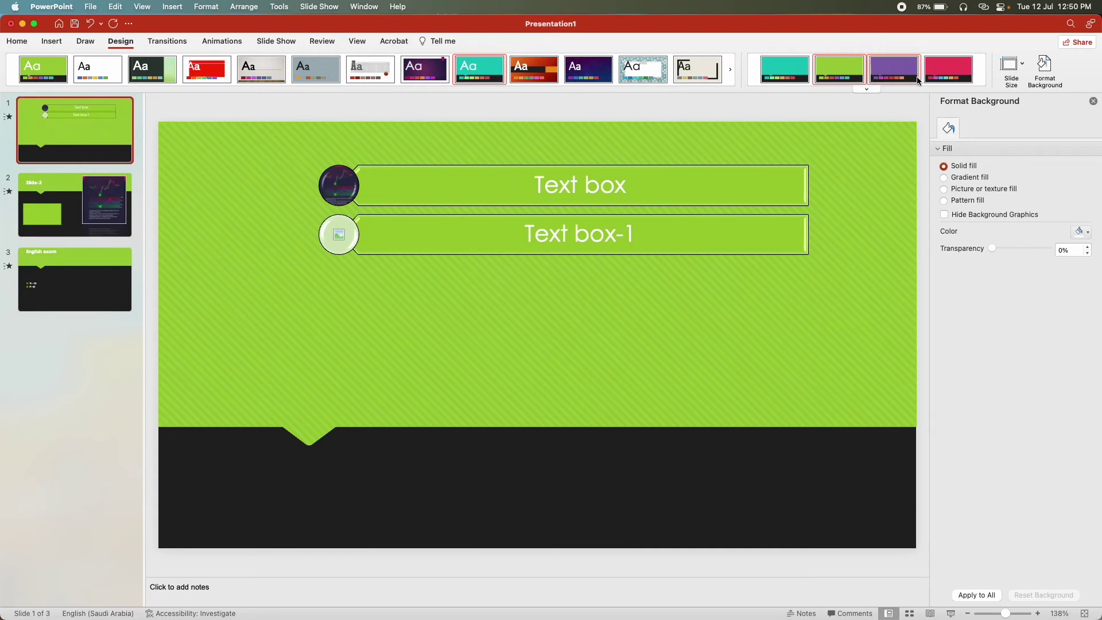
pyautogui.click(949, 69)
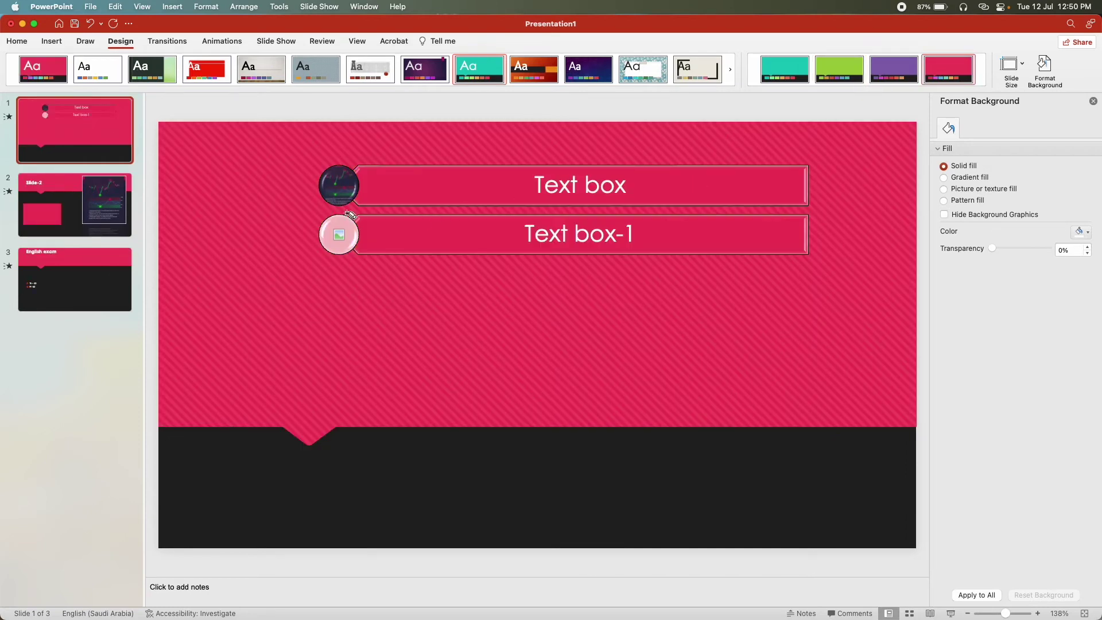
pyautogui.click(164, 41)
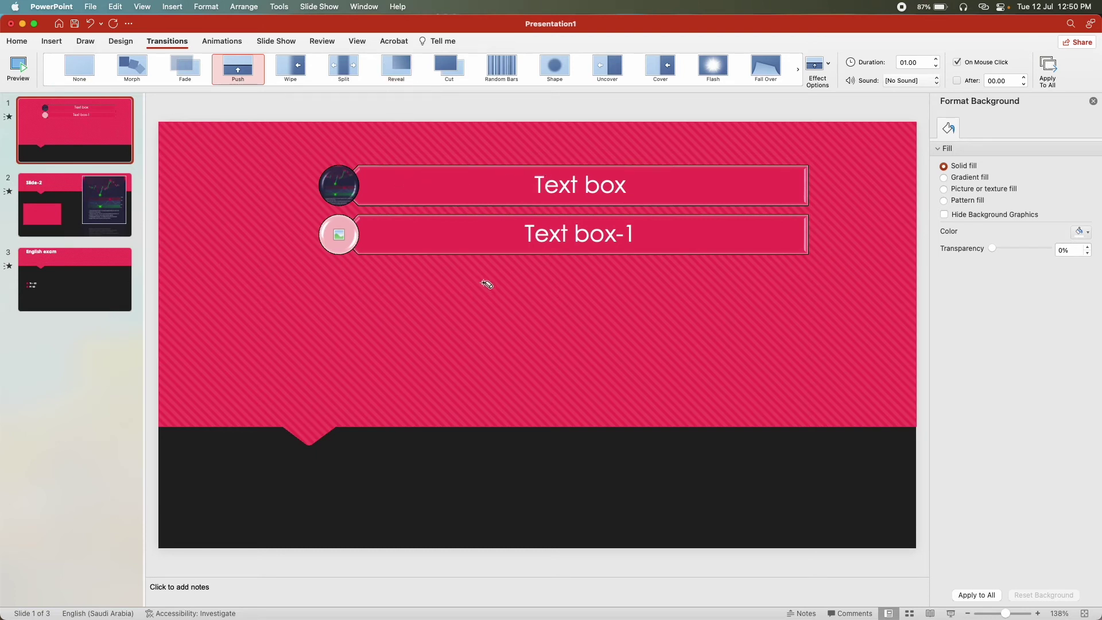
# Select the English exam slide and choose the grey drawing pen
pyautogui.click(84, 360)
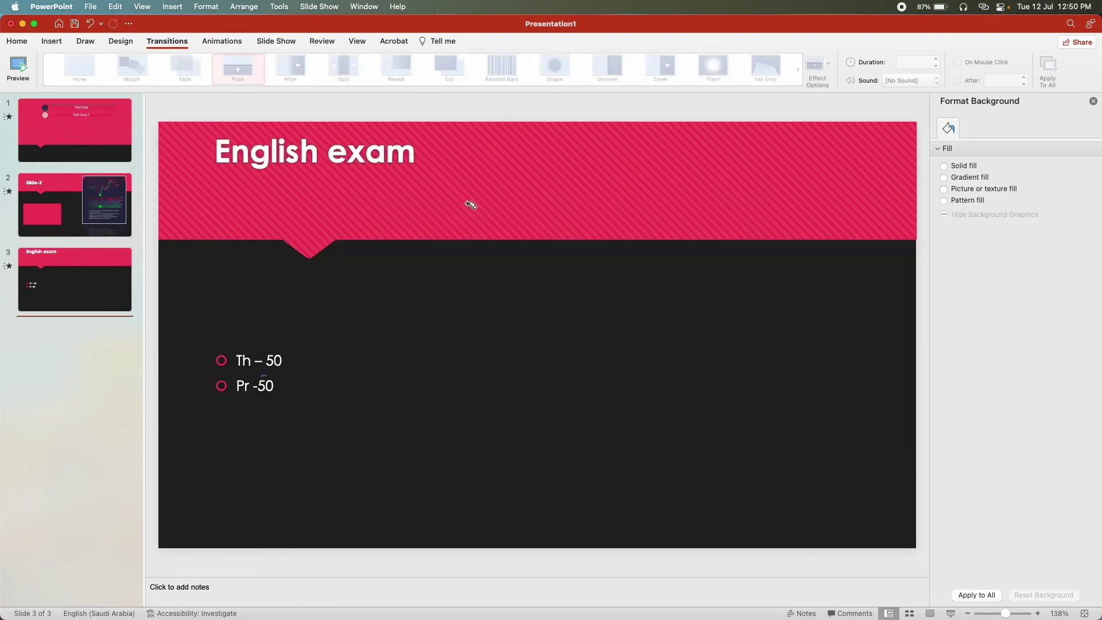
pyautogui.click(467, 204)
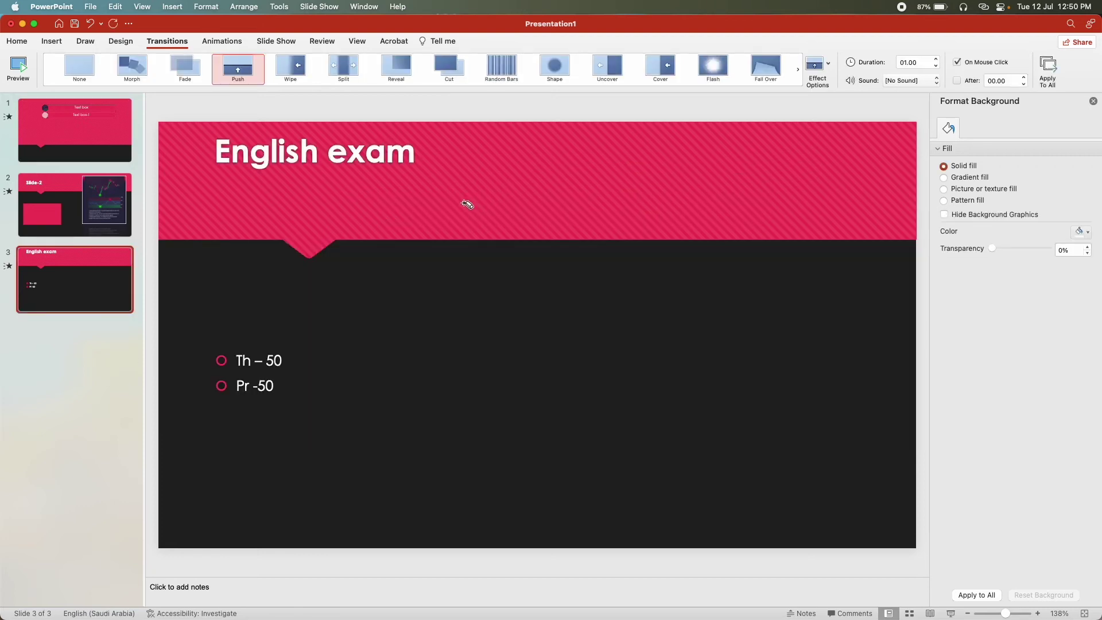
pyautogui.click(85, 41)
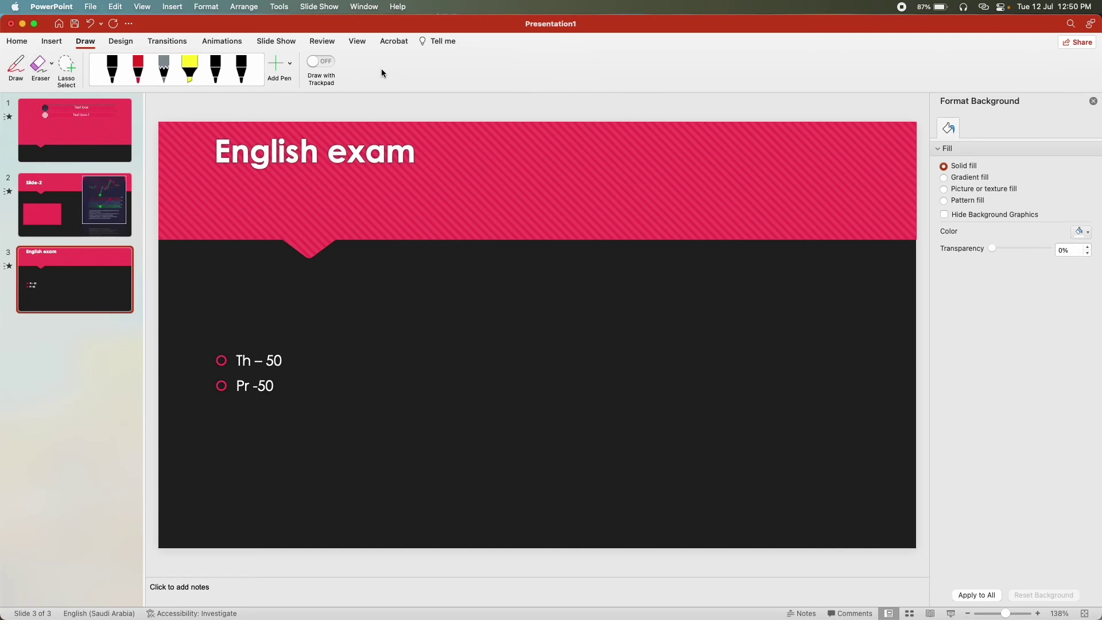
pyautogui.click(175, 76)
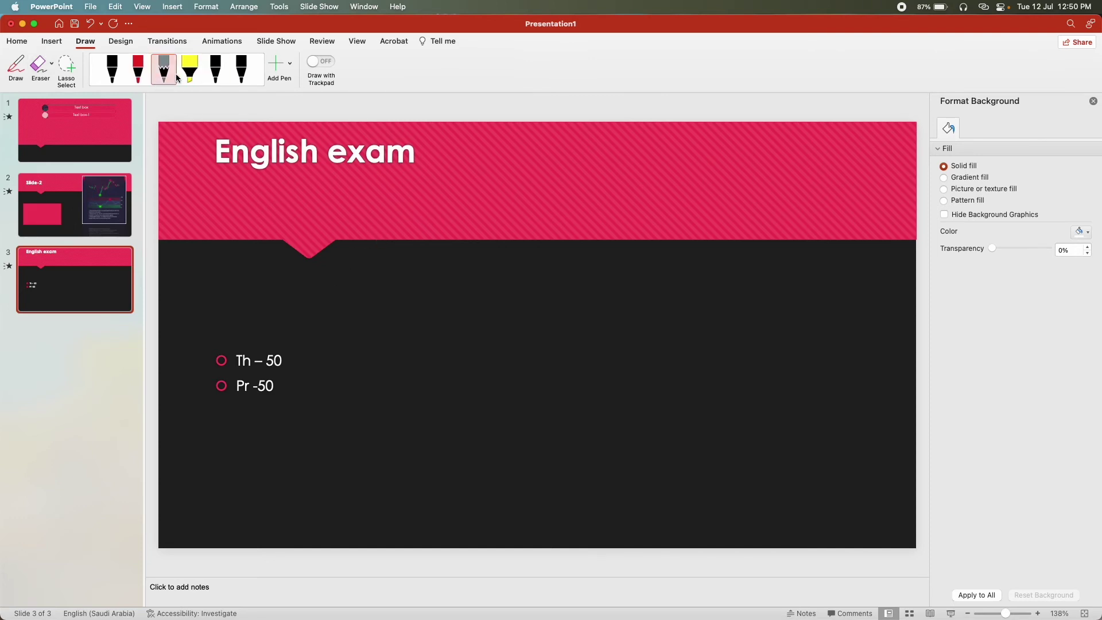
pyautogui.click(222, 41)
pyautogui.click(166, 42)
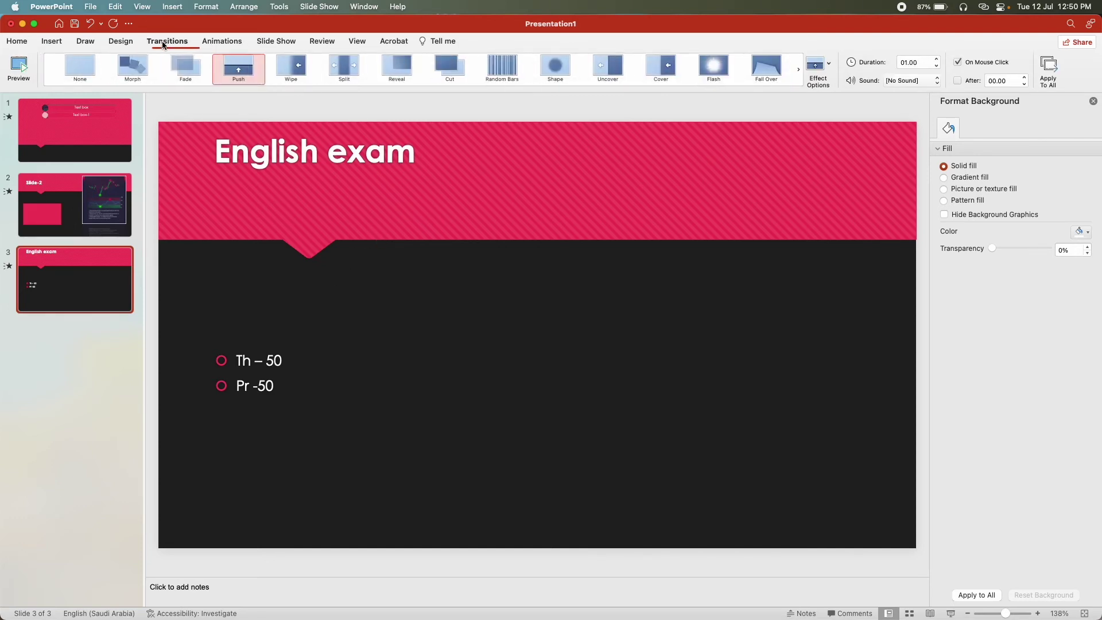
# Try Split, Flash, Fall Over, Random Bars, Random and Switch transitions, then apply Honeycomb at 04.40 s
pyautogui.click(343, 78)
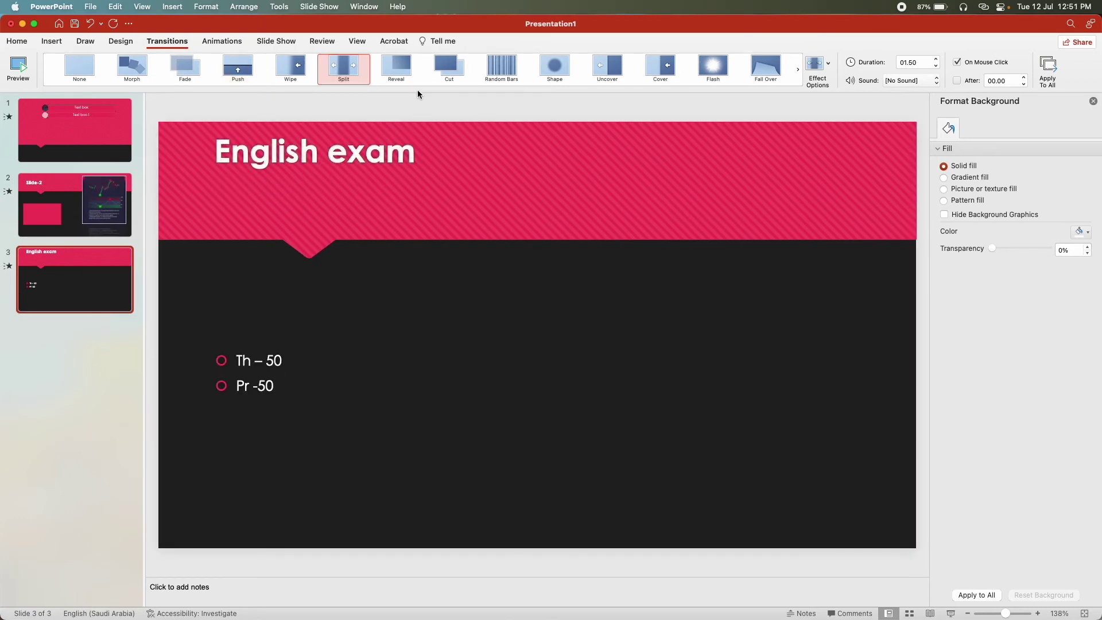
pyautogui.click(386, 152)
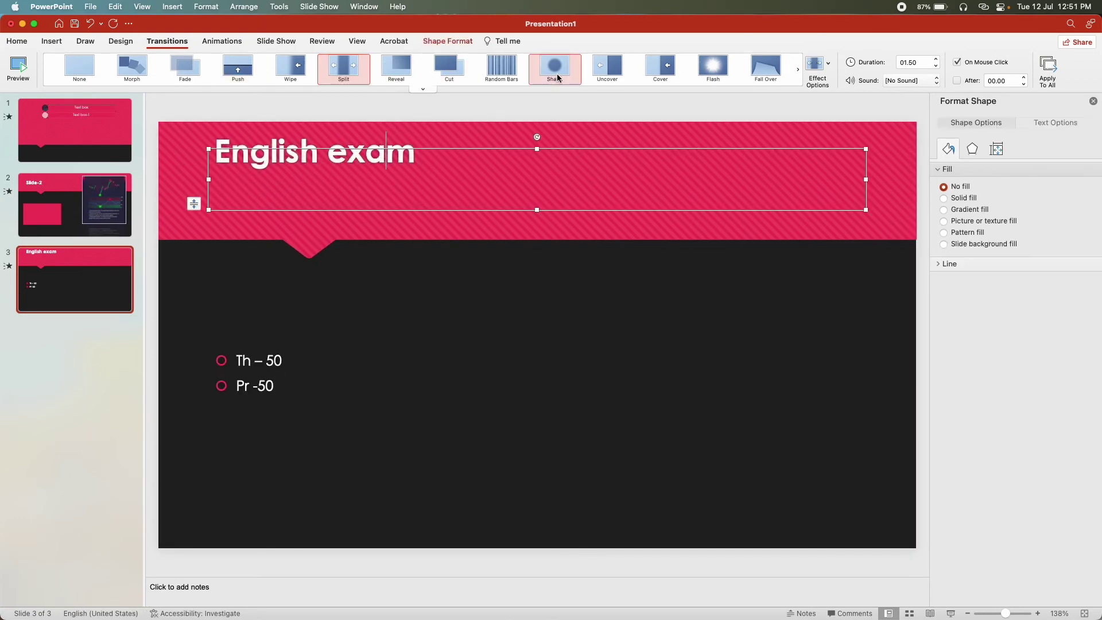
pyautogui.click(712, 69)
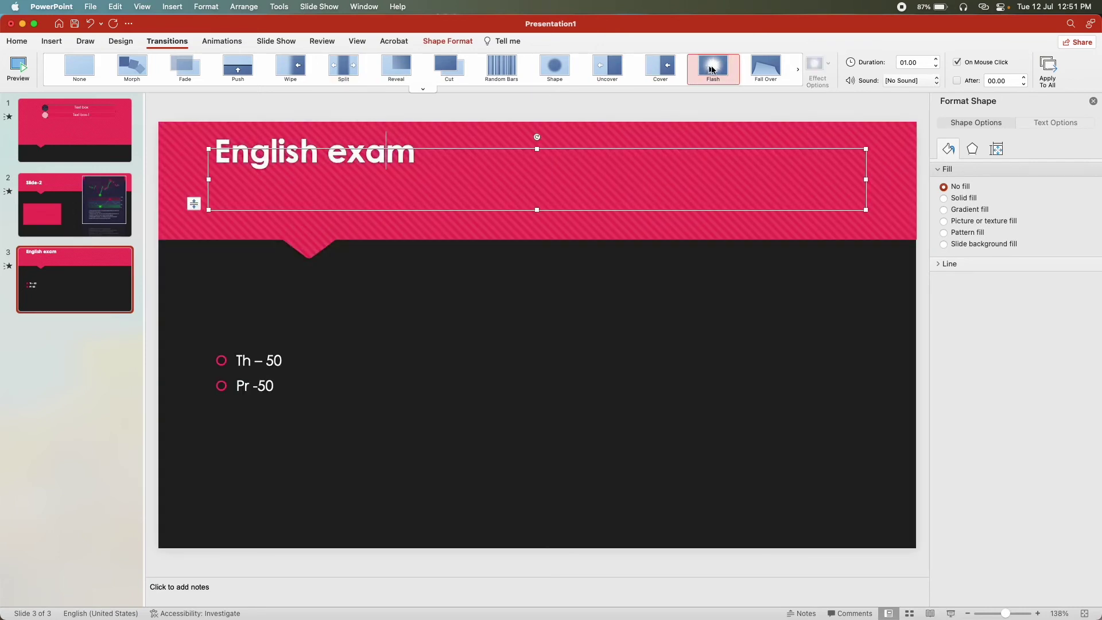
pyautogui.click(759, 64)
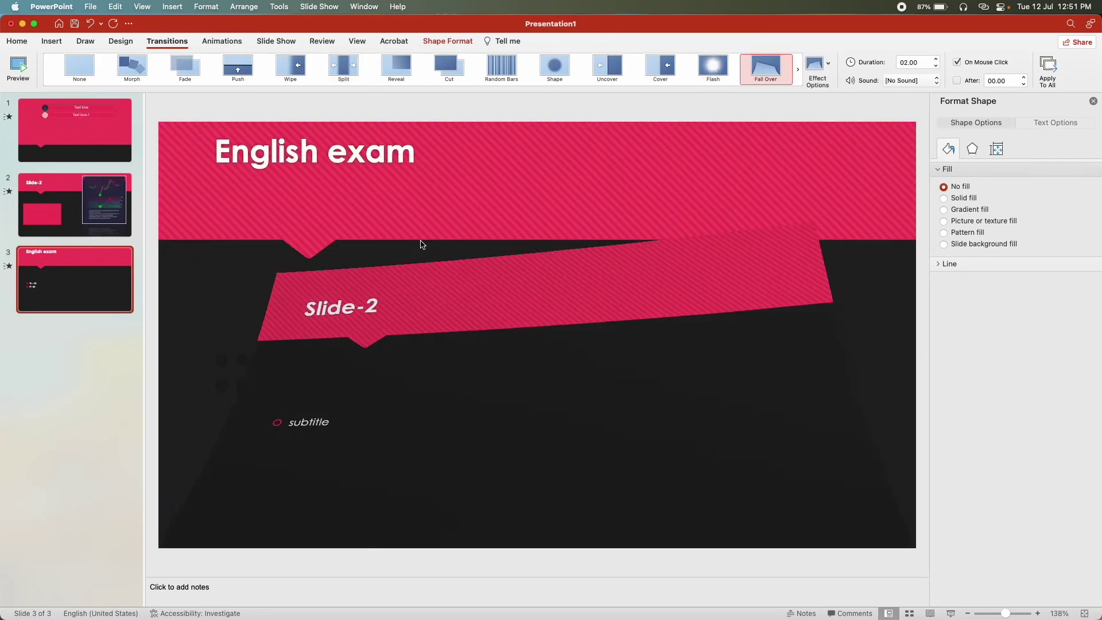
pyautogui.click(501, 68)
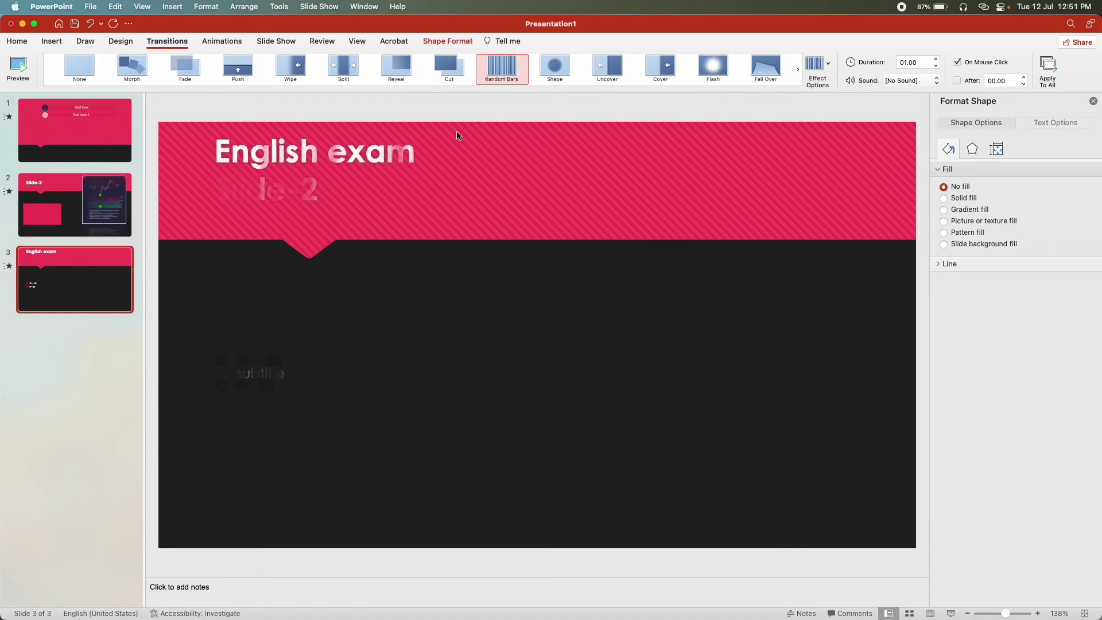
pyautogui.click(425, 89)
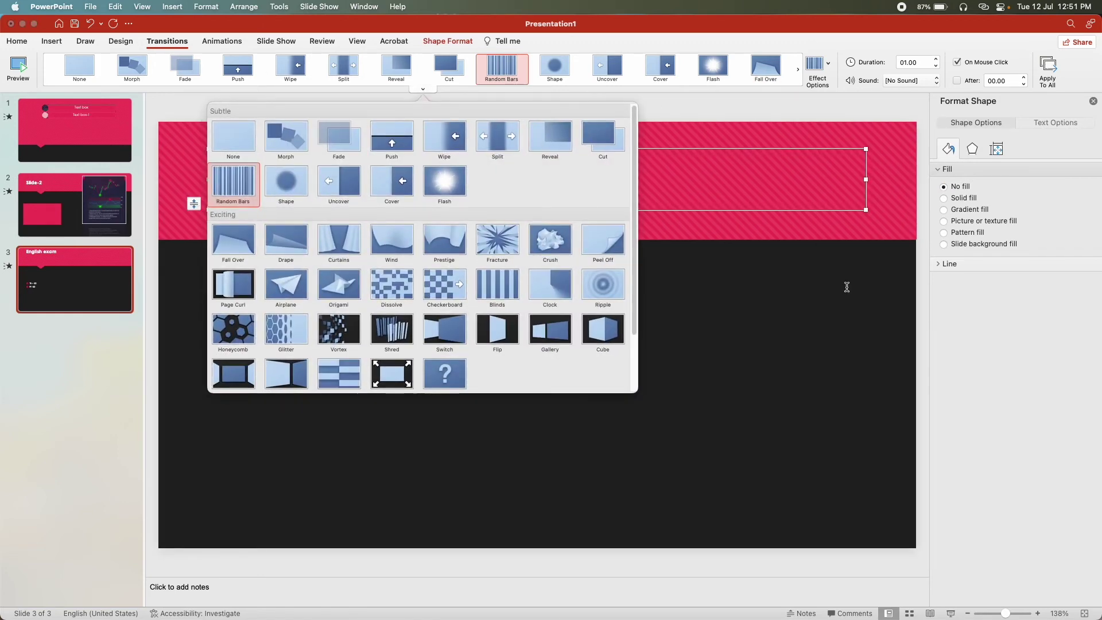
pyautogui.click(445, 374)
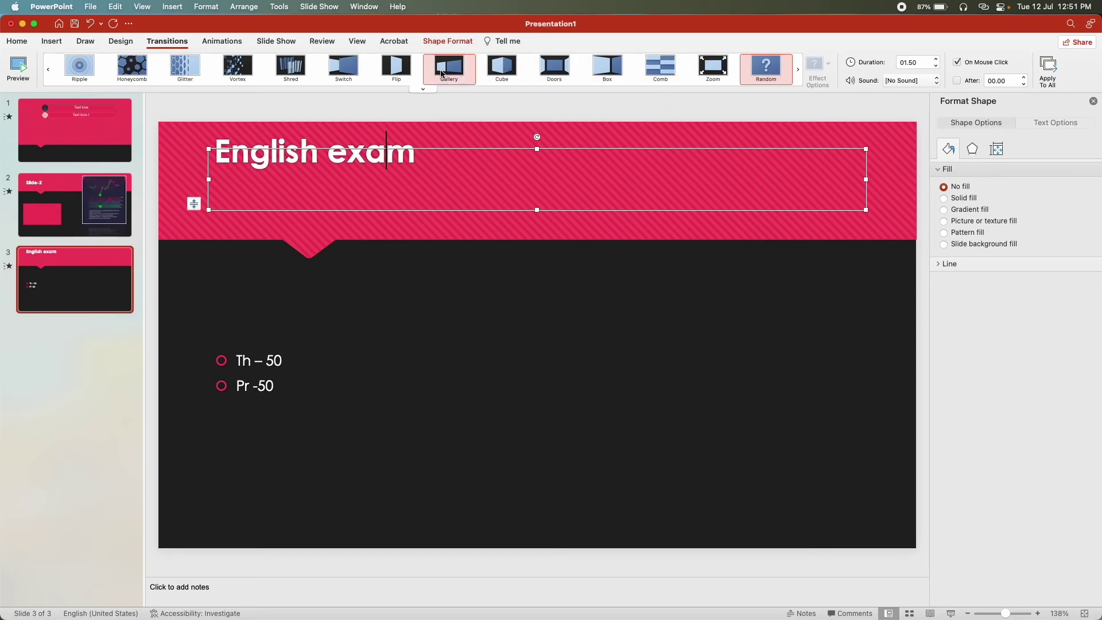
pyautogui.click(344, 70)
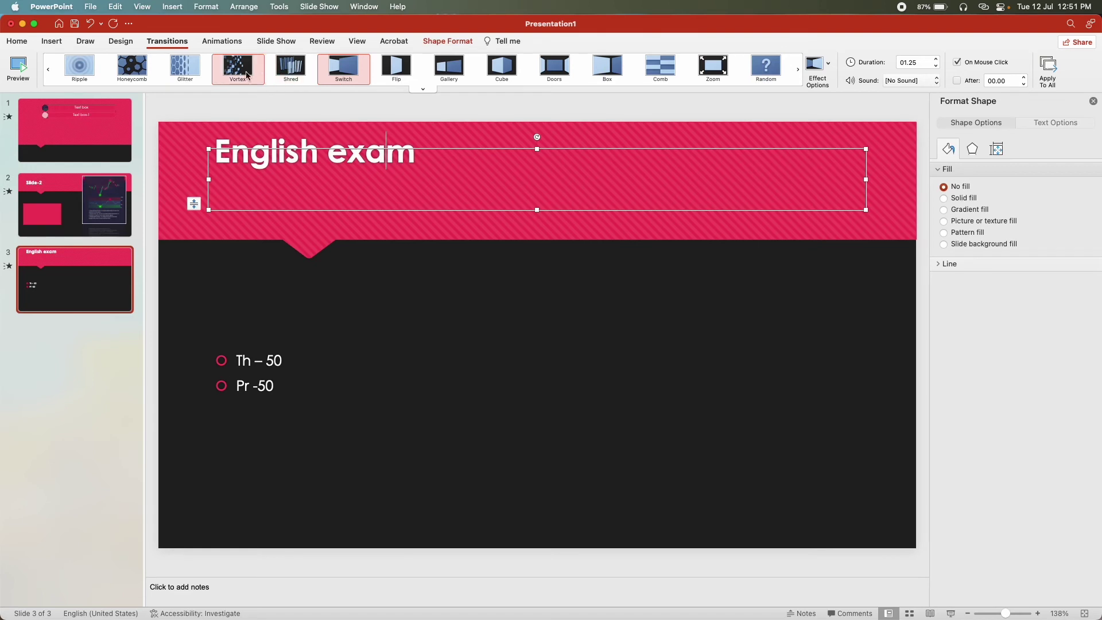
pyautogui.click(135, 67)
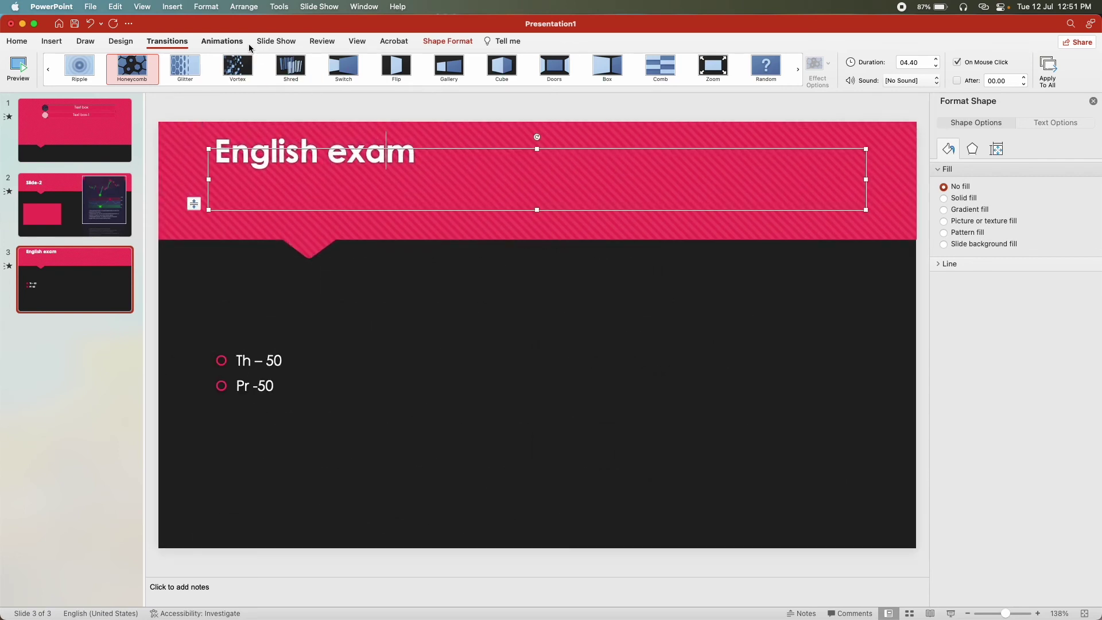
pyautogui.click(221, 41)
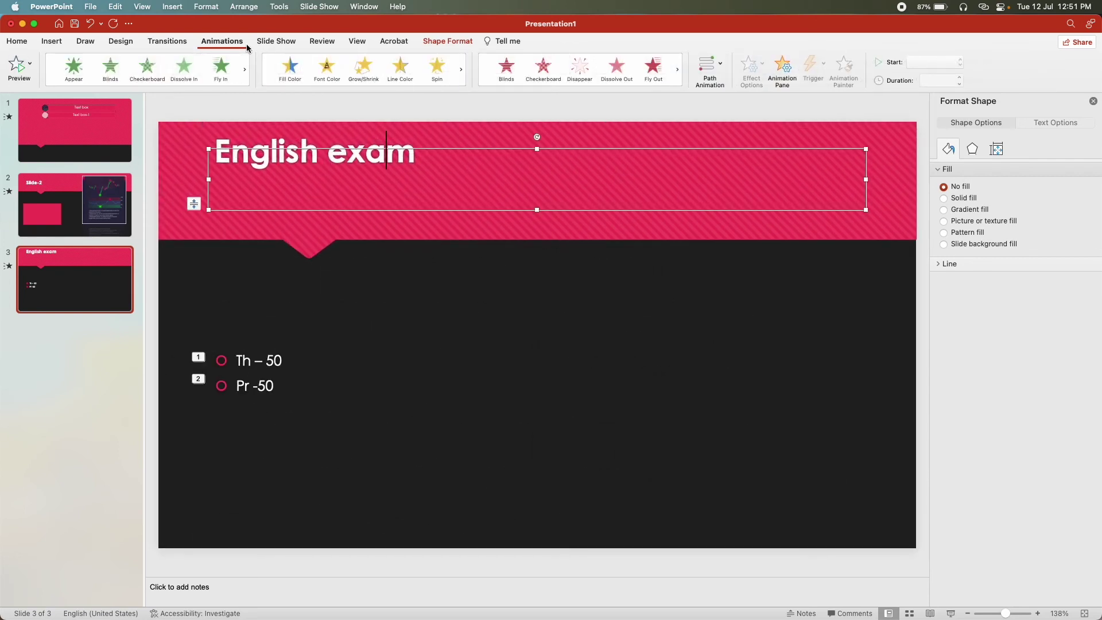
# Try Fly In, Strips and Split on Slide-2's chart picture, settling on a 02.00 s Shape entrance
pyautogui.click(107, 202)
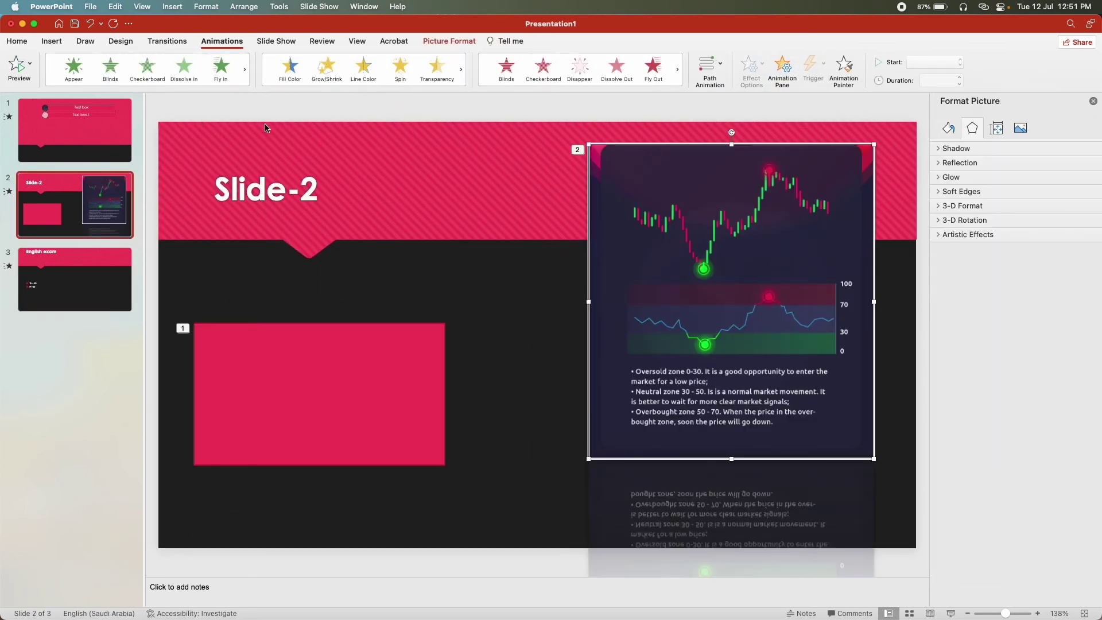
pyautogui.click(222, 69)
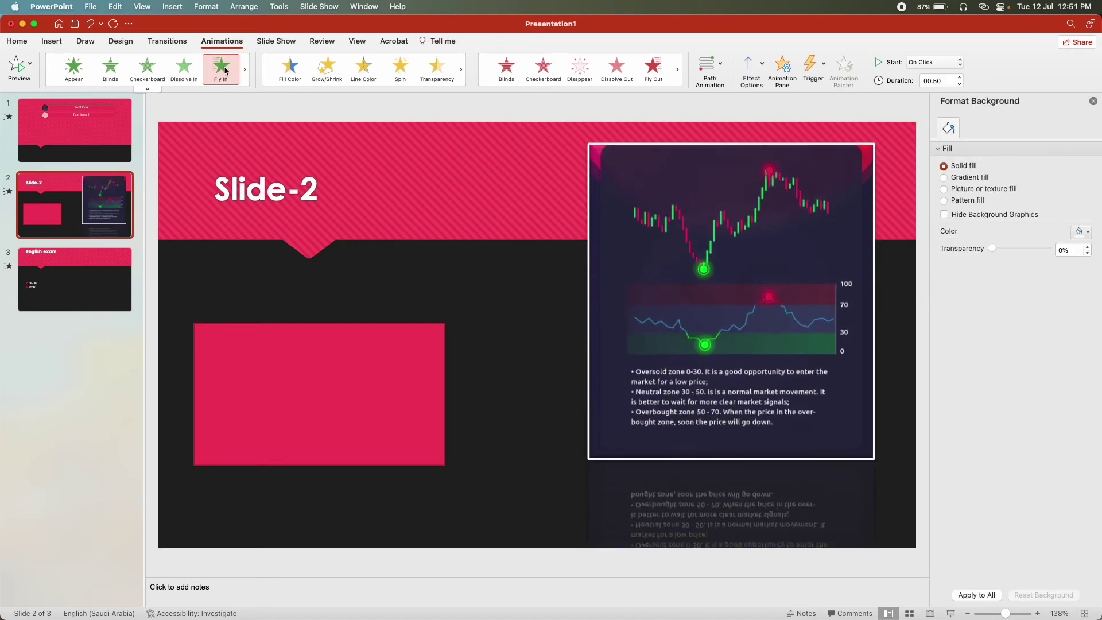
pyautogui.click(245, 70)
pyautogui.click(221, 70)
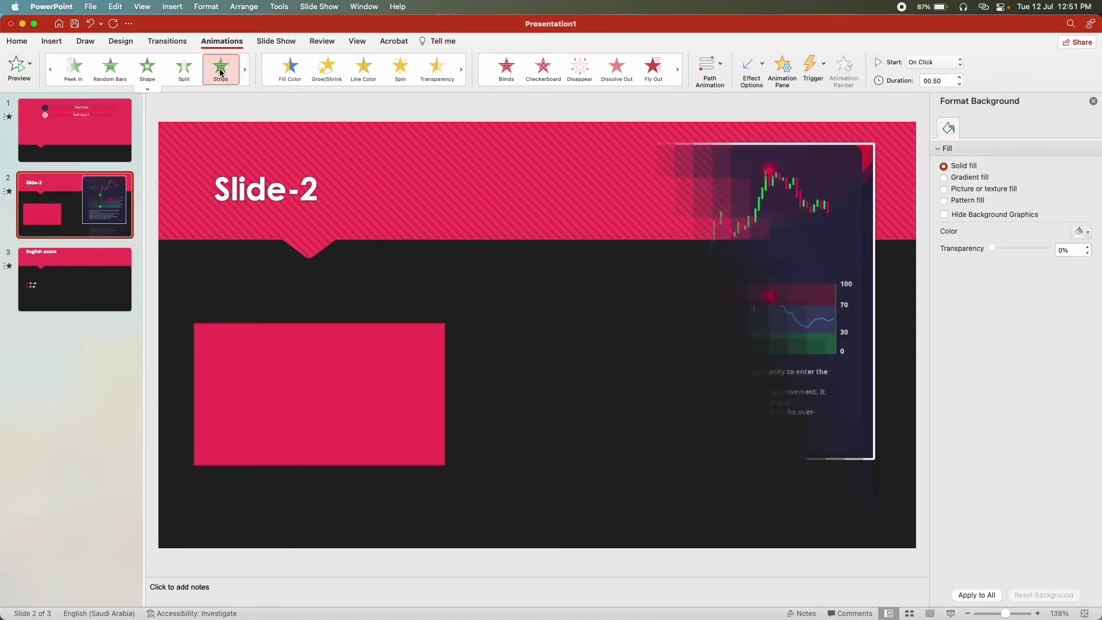
pyautogui.click(184, 69)
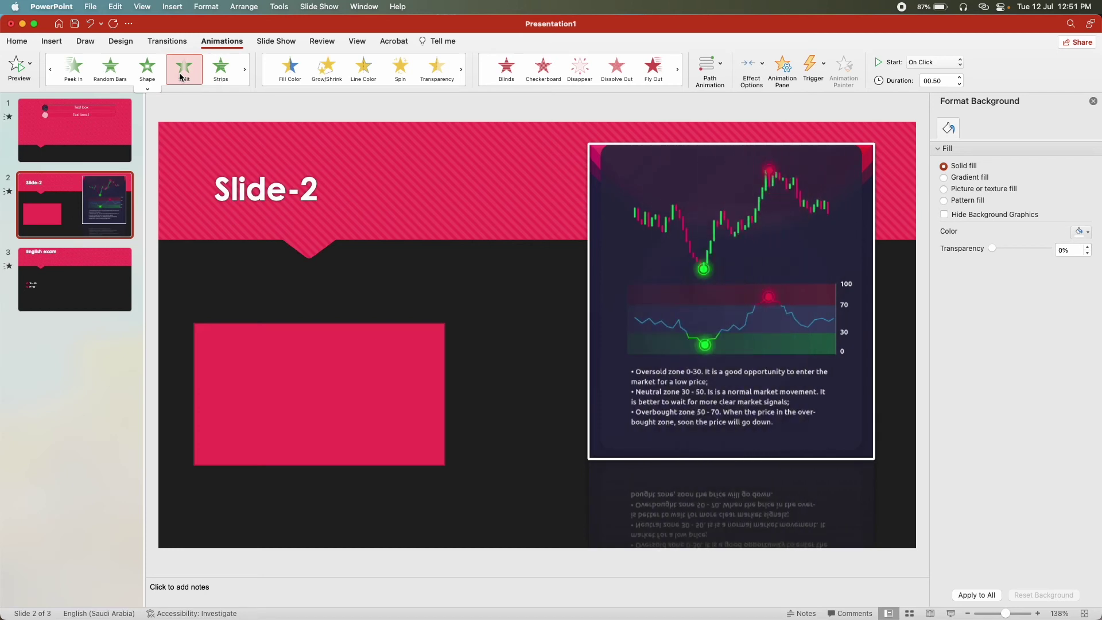
pyautogui.click(160, 76)
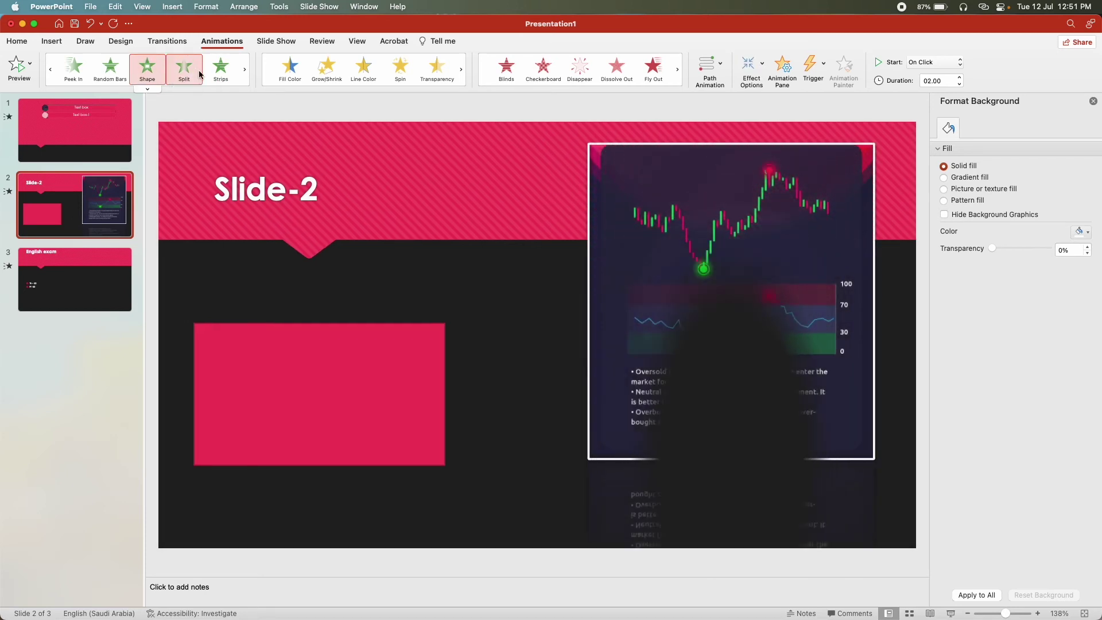
pyautogui.click(275, 44)
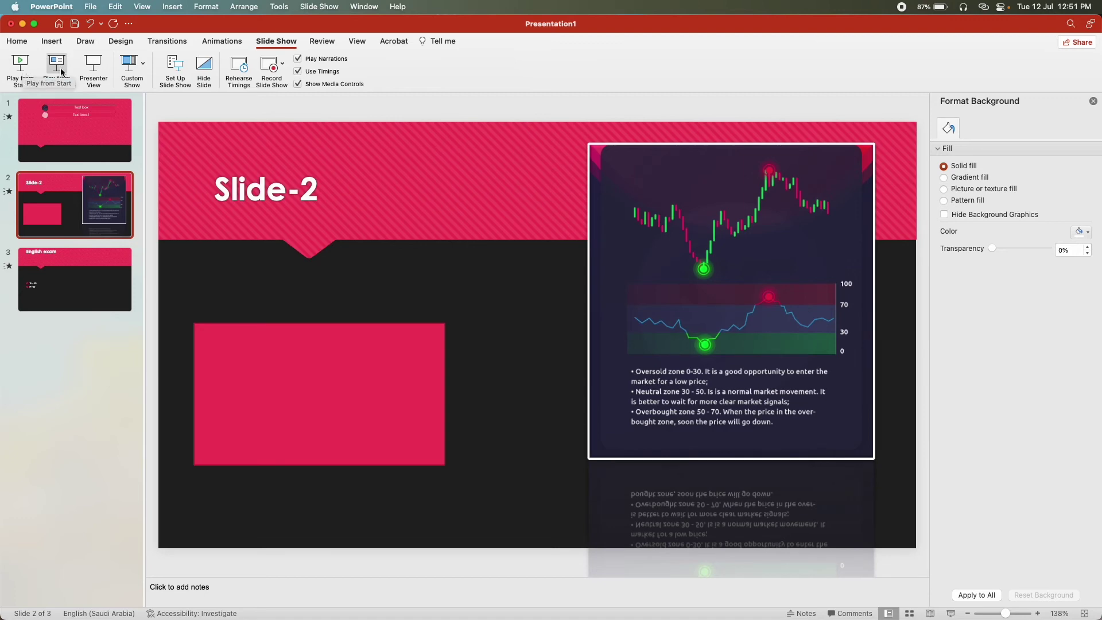
pyautogui.click(97, 71)
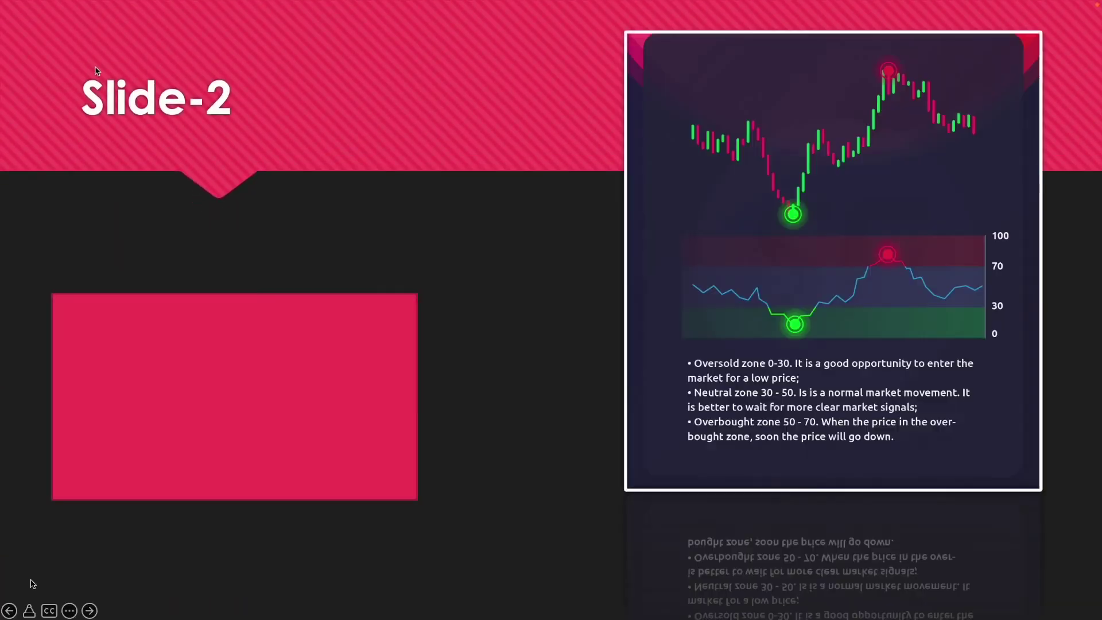
# Leave the slideshow and toggle Hide Slide on and off for Slide-2
pyautogui.press('Escape')
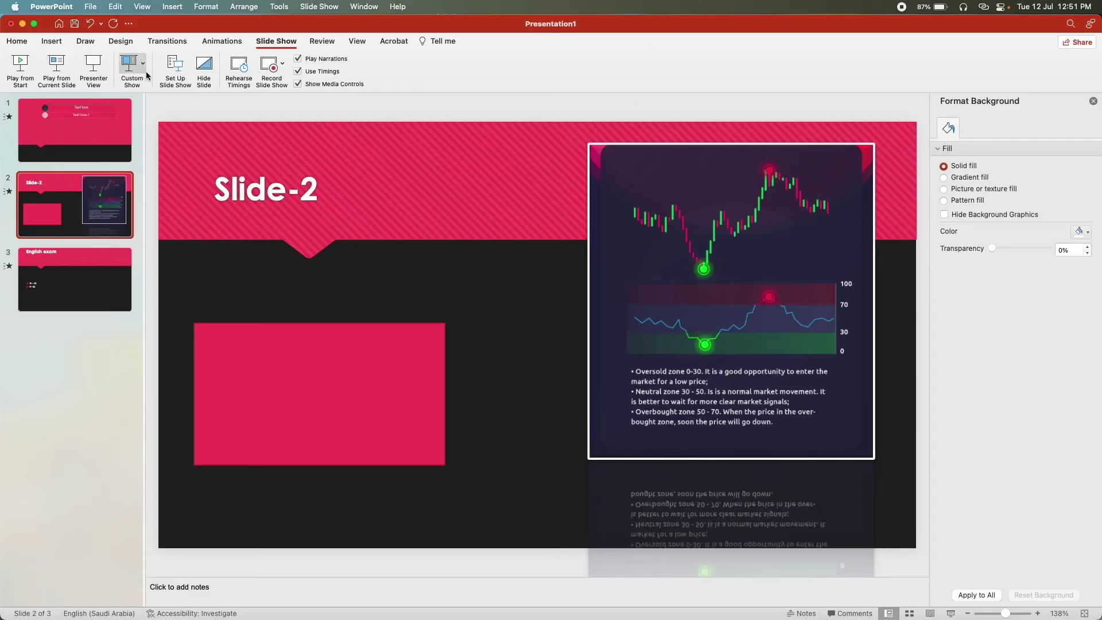
pyautogui.click(205, 69)
pyautogui.click(205, 69)
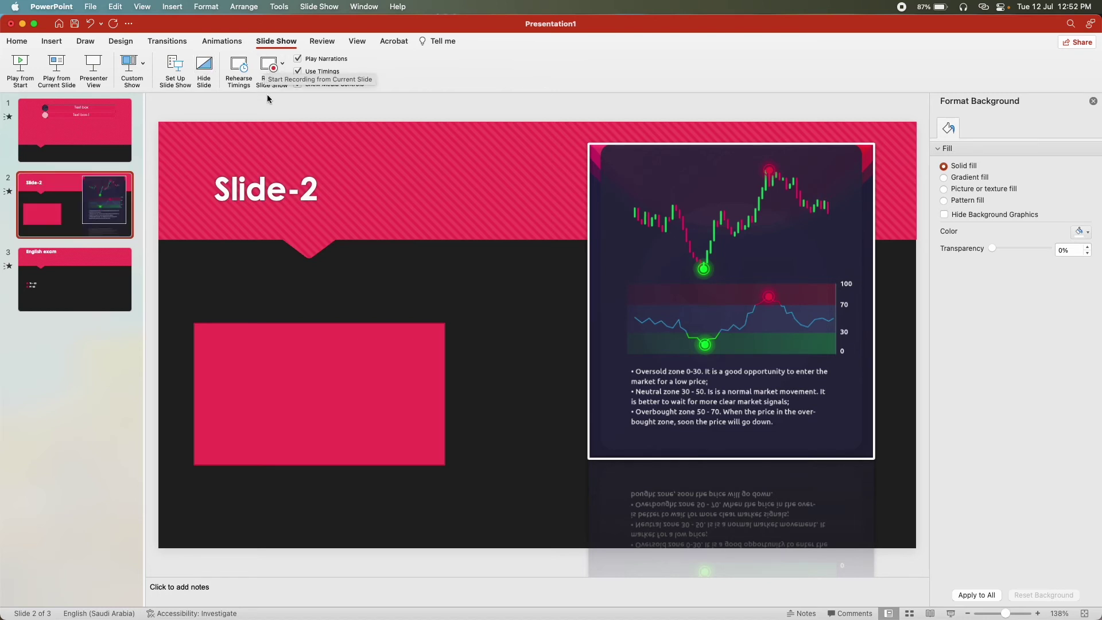
# Run a spell check on the deck and dismiss the no-errors result
pyautogui.click(327, 45)
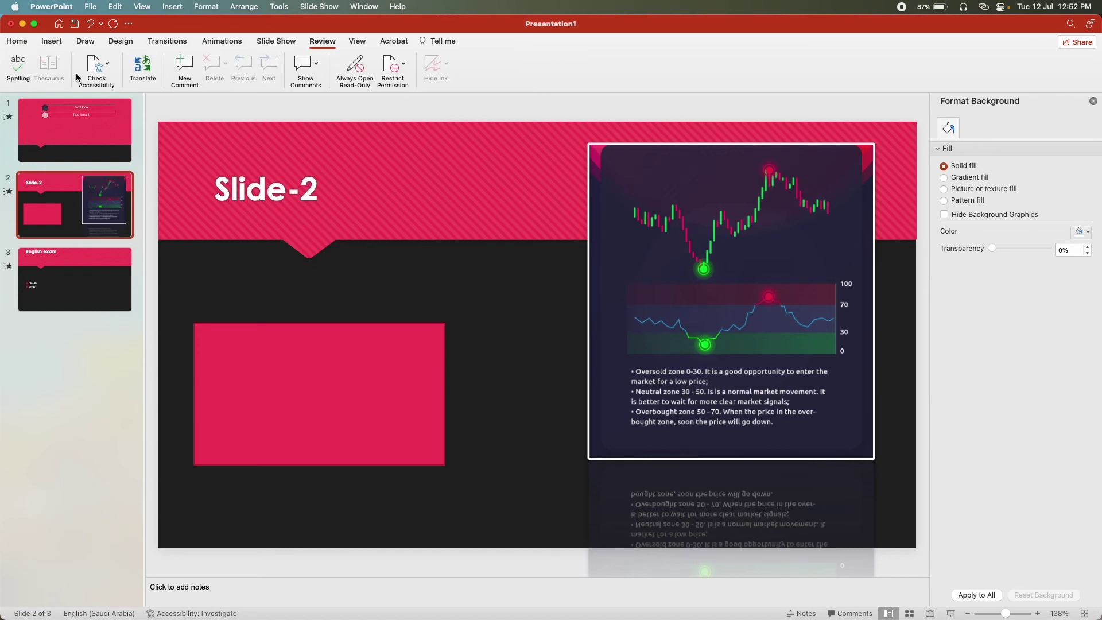
pyautogui.click(16, 67)
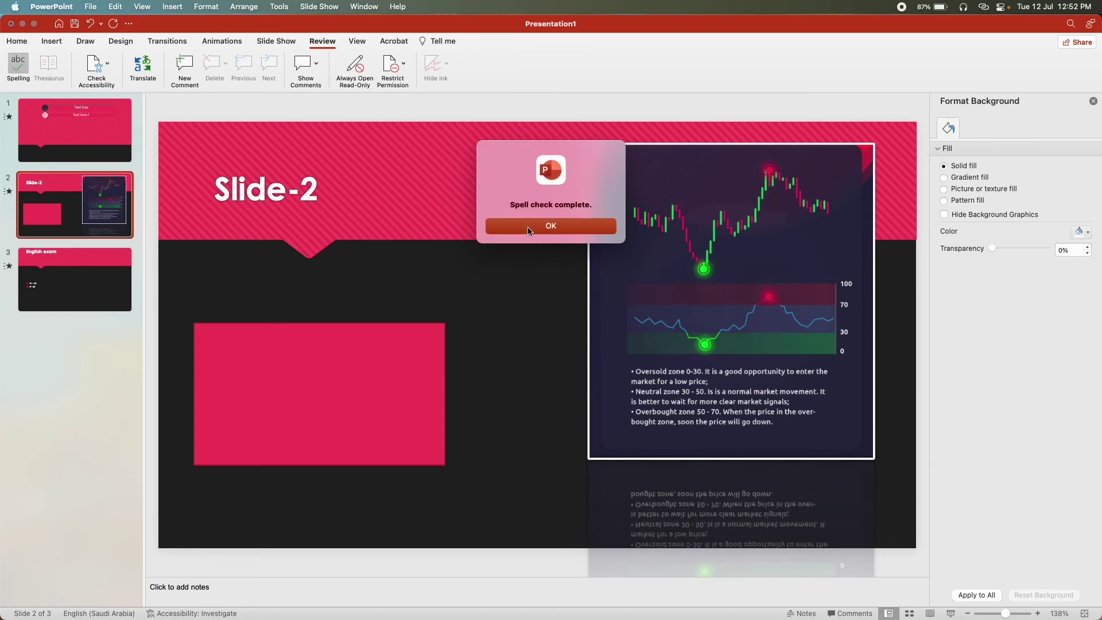
pyautogui.click(530, 228)
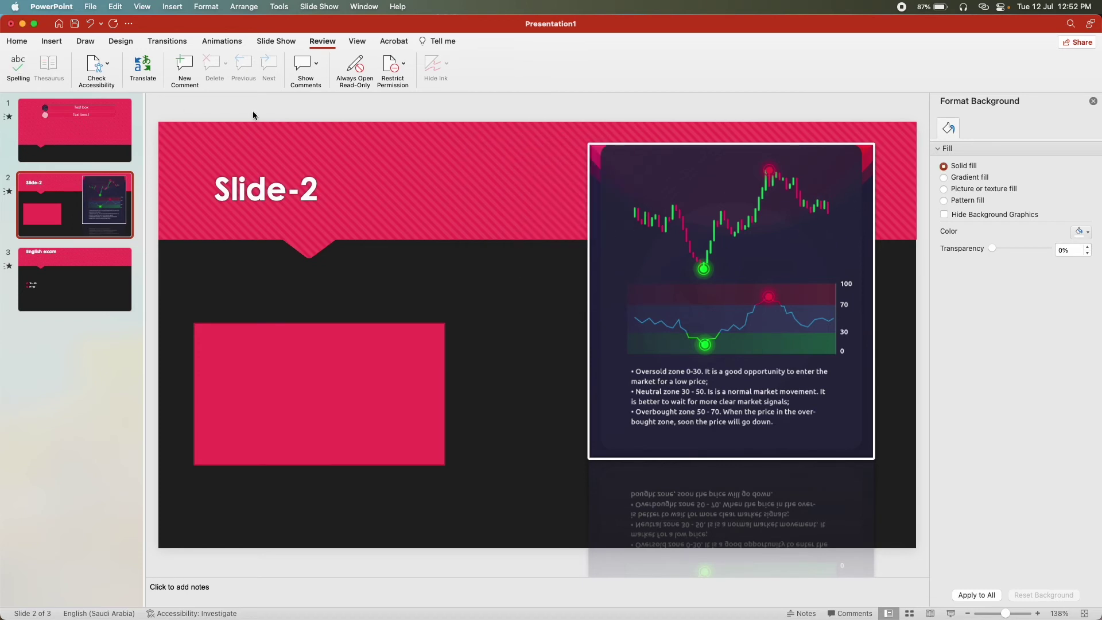
pyautogui.click(359, 42)
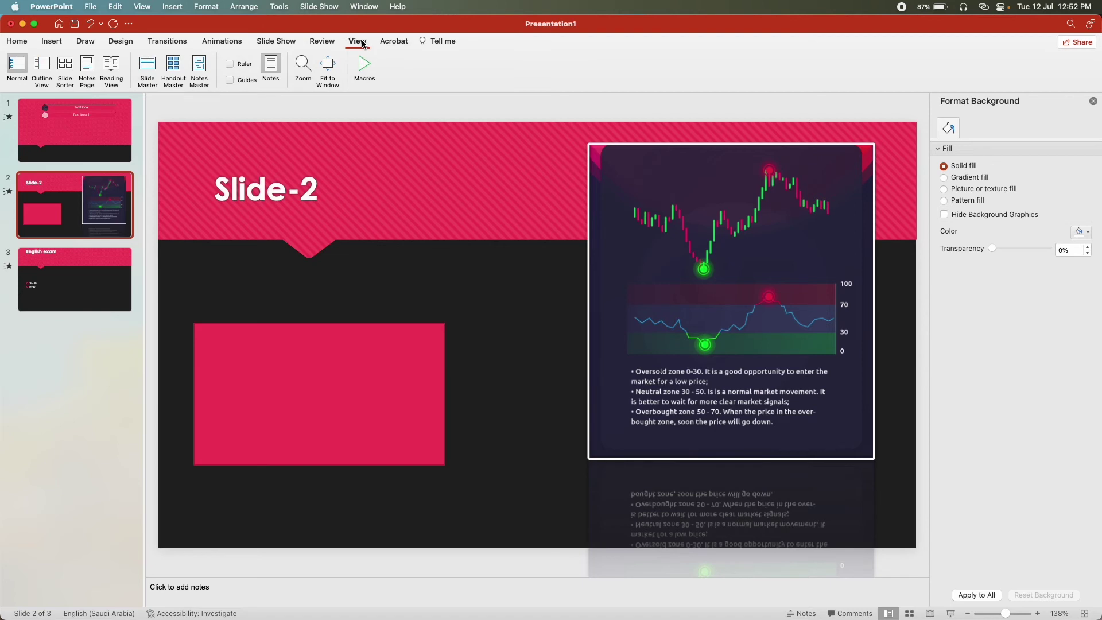
# Preview the deck in Outline, Slide Sorter, Notes Page and Reading views, then return to Normal
pyautogui.click(47, 74)
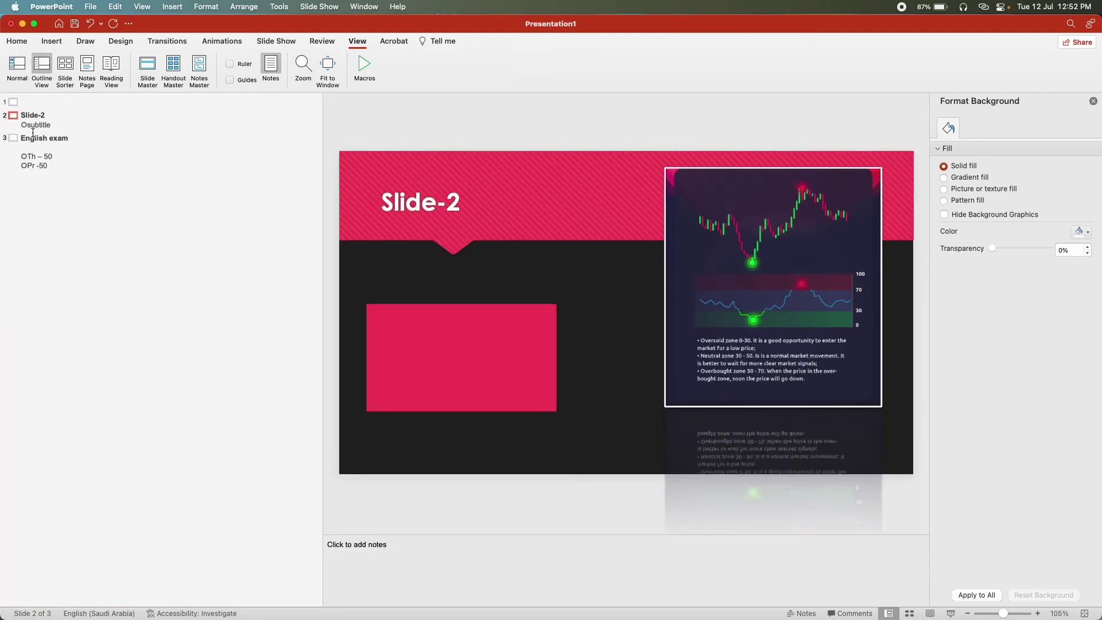
pyautogui.click(65, 66)
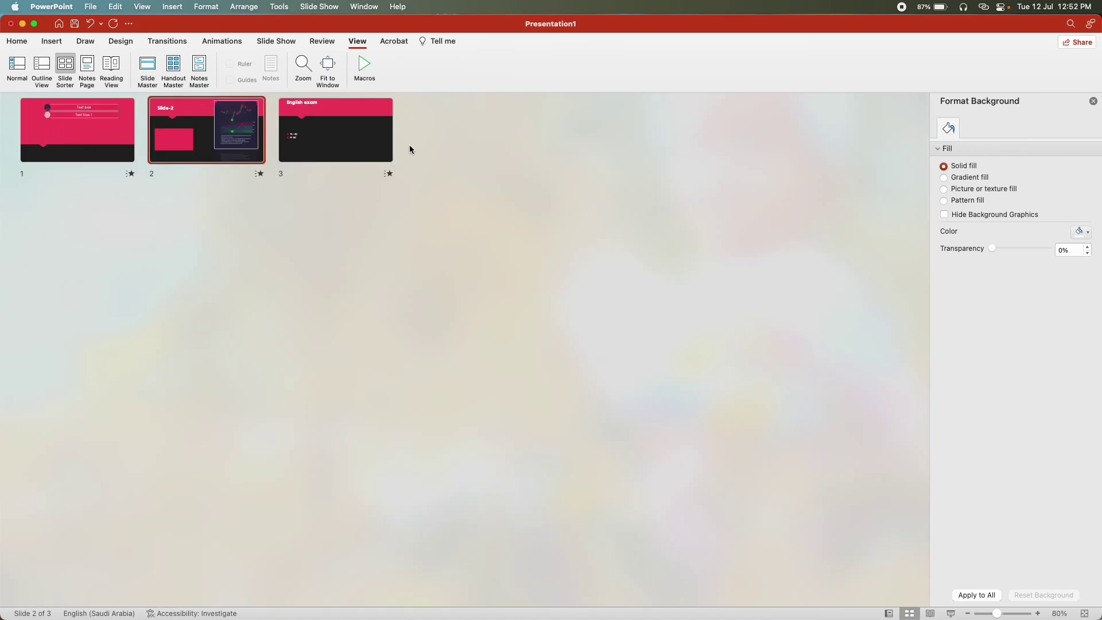
pyautogui.click(87, 69)
pyautogui.click(112, 69)
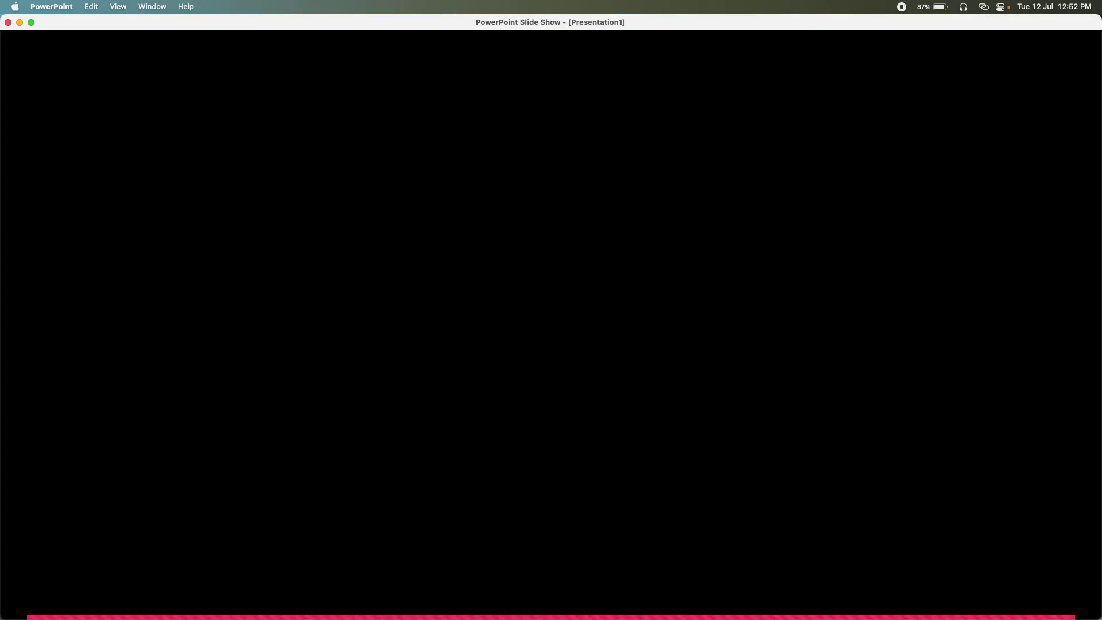
pyautogui.press('Escape')
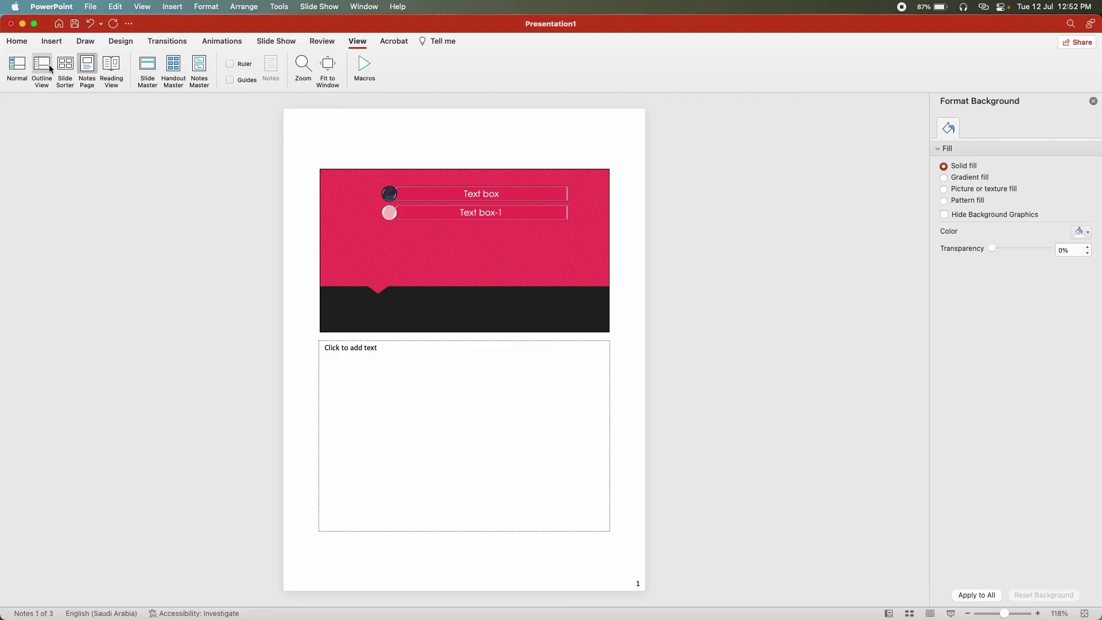
pyautogui.click(25, 78)
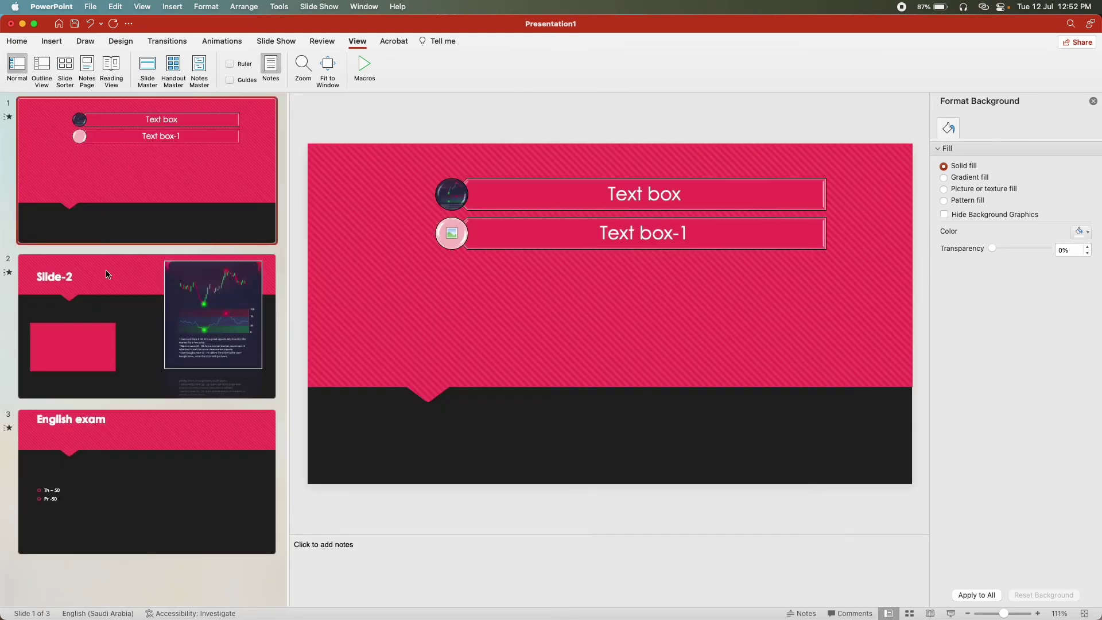
# Check Slide-2 in the editor, then go back to the first slide
pyautogui.click(134, 305)
pyautogui.moveTo(289, 176)
pyautogui.mouseDown()
pyautogui.moveTo(409, 173)
pyautogui.moveTo(154, 173)
pyautogui.mouseUp()
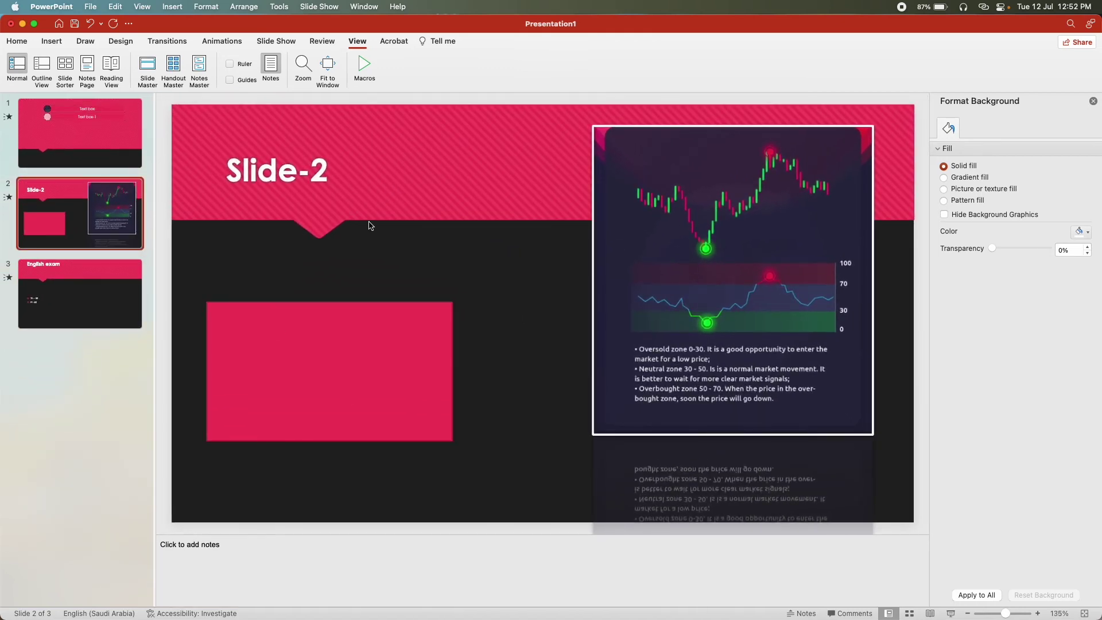
pyautogui.click(86, 140)
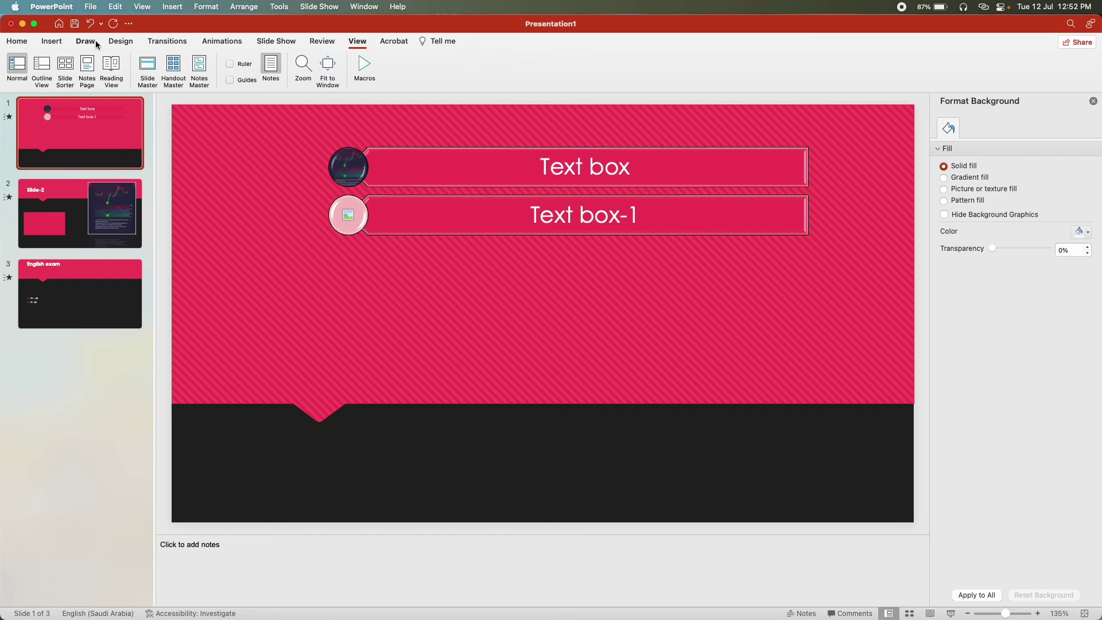
# Open Save As, inspect the file formats keeping .pptx, and cancel without saving
pyautogui.click(89, 7)
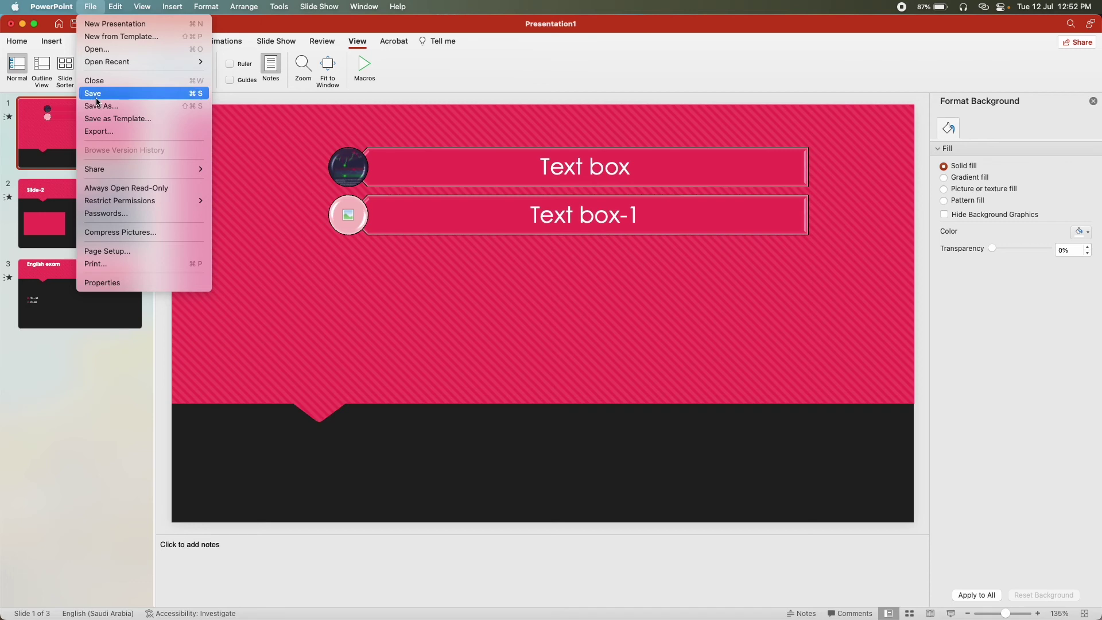
pyautogui.click(132, 107)
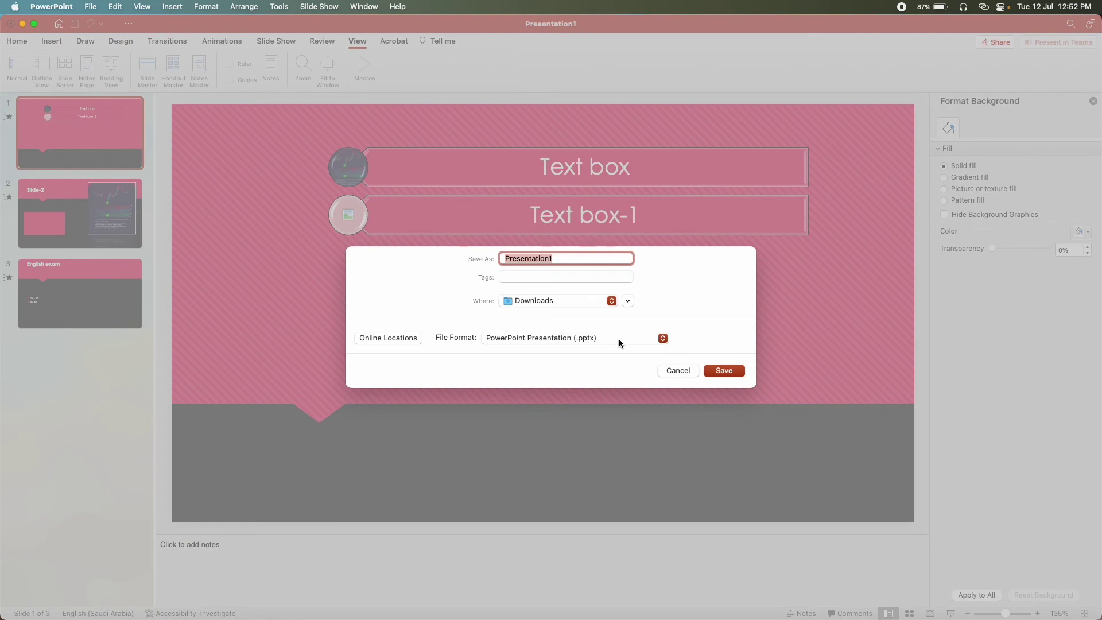
pyautogui.click(619, 343)
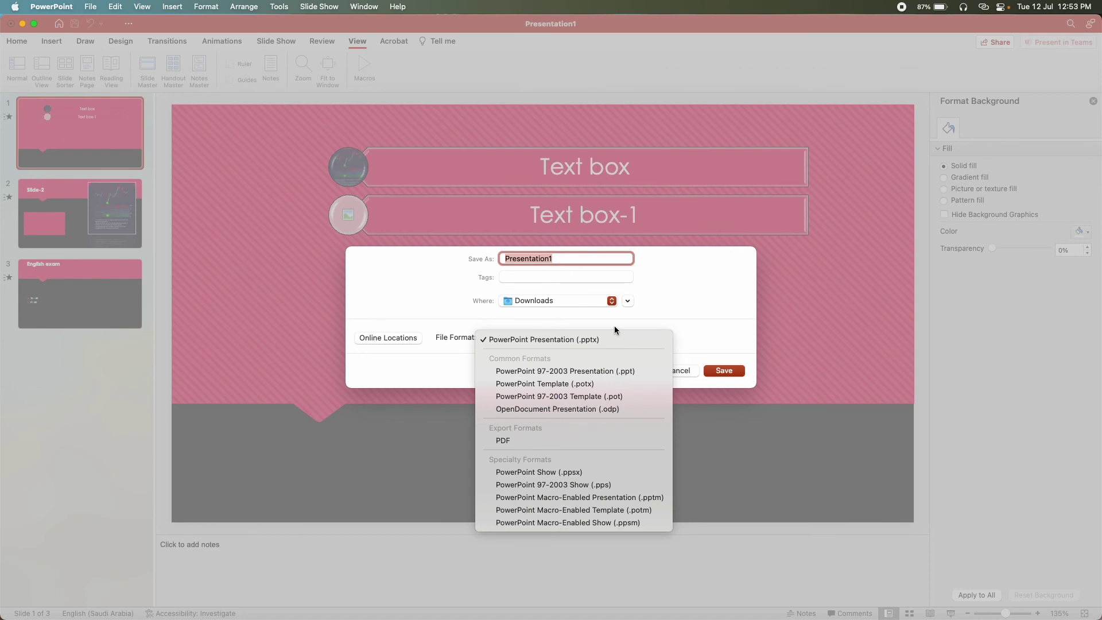
pyautogui.click(662, 300)
pyautogui.click(676, 372)
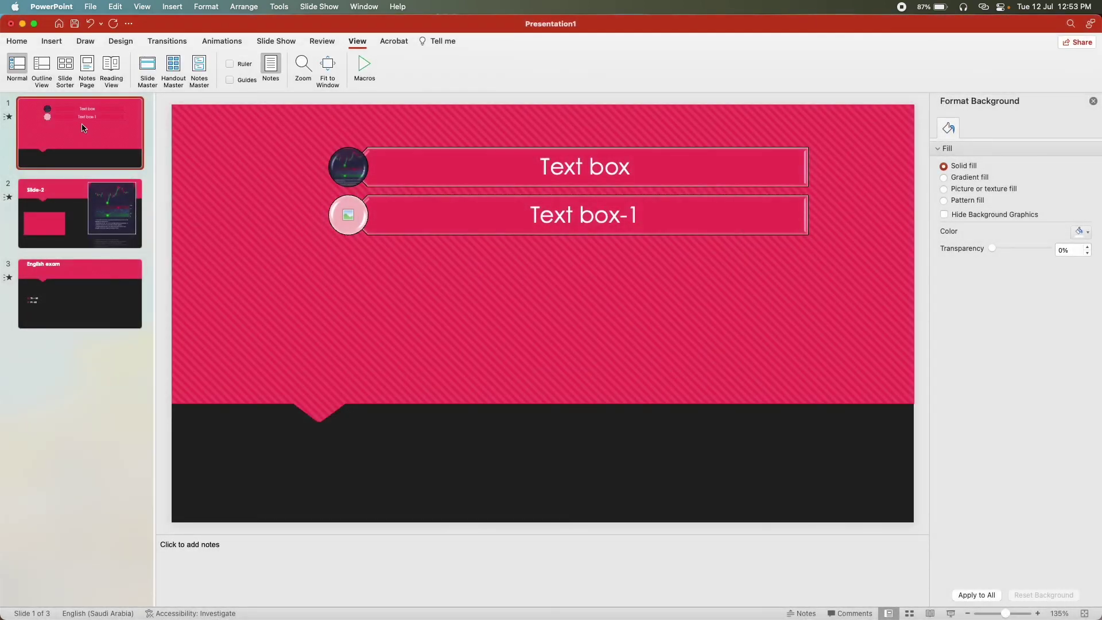
pyautogui.click(280, 44)
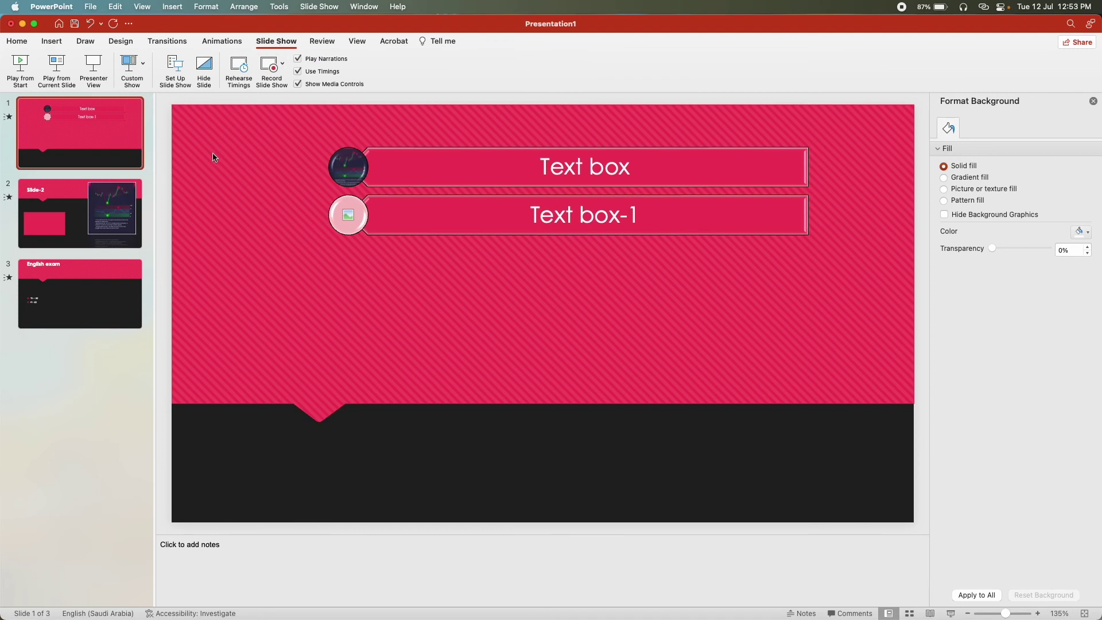
pyautogui.click(222, 41)
pyautogui.click(277, 42)
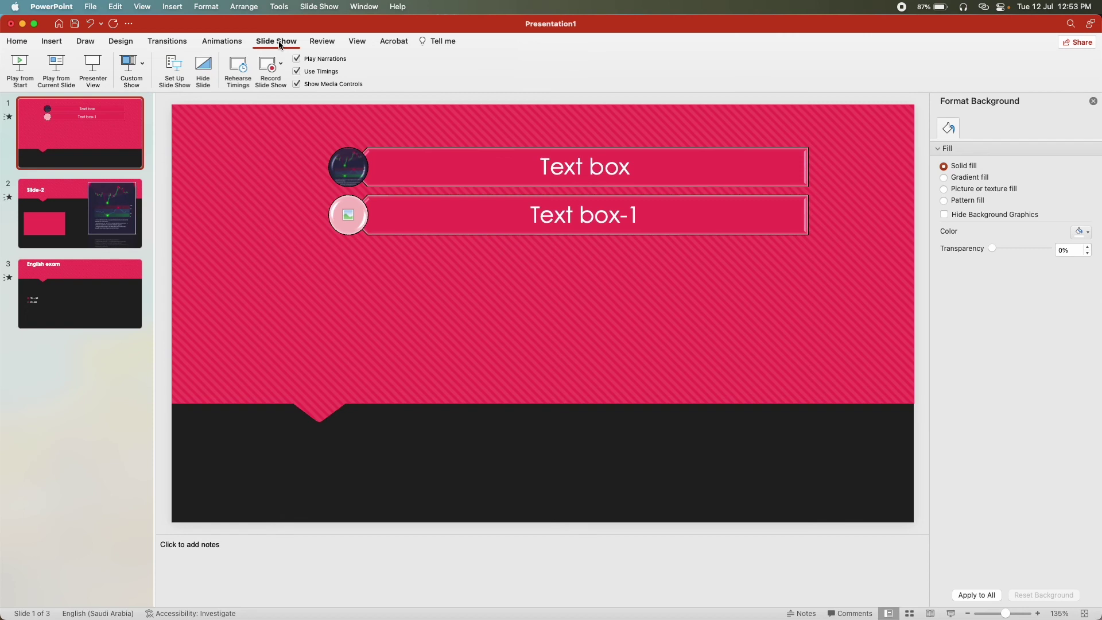
pyautogui.click(322, 43)
pyautogui.click(357, 41)
pyautogui.click(394, 41)
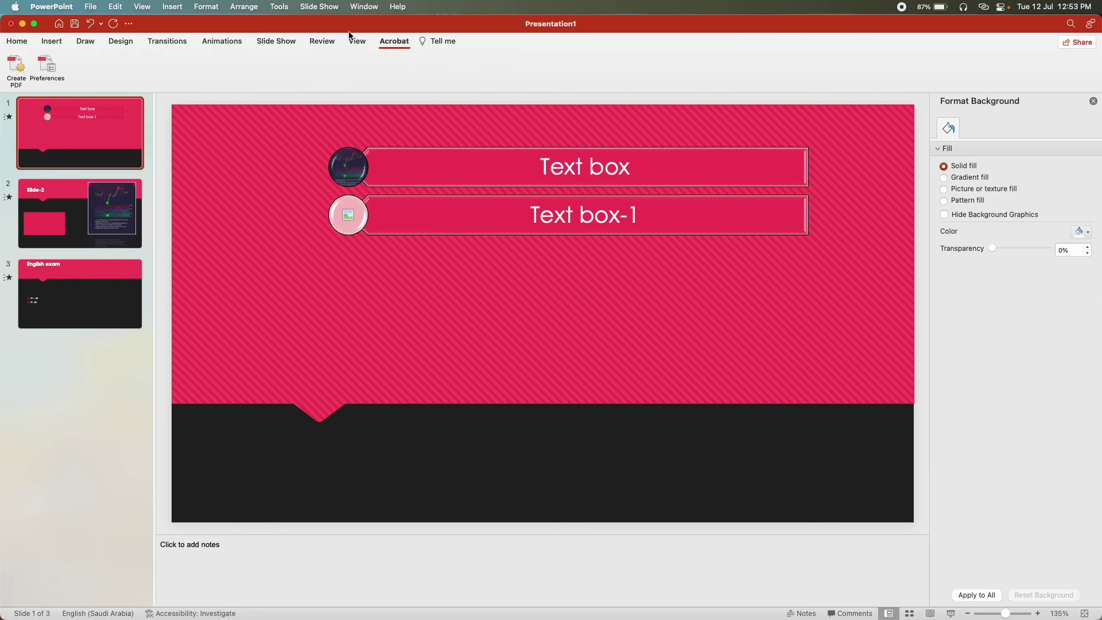
pyautogui.click(318, 7)
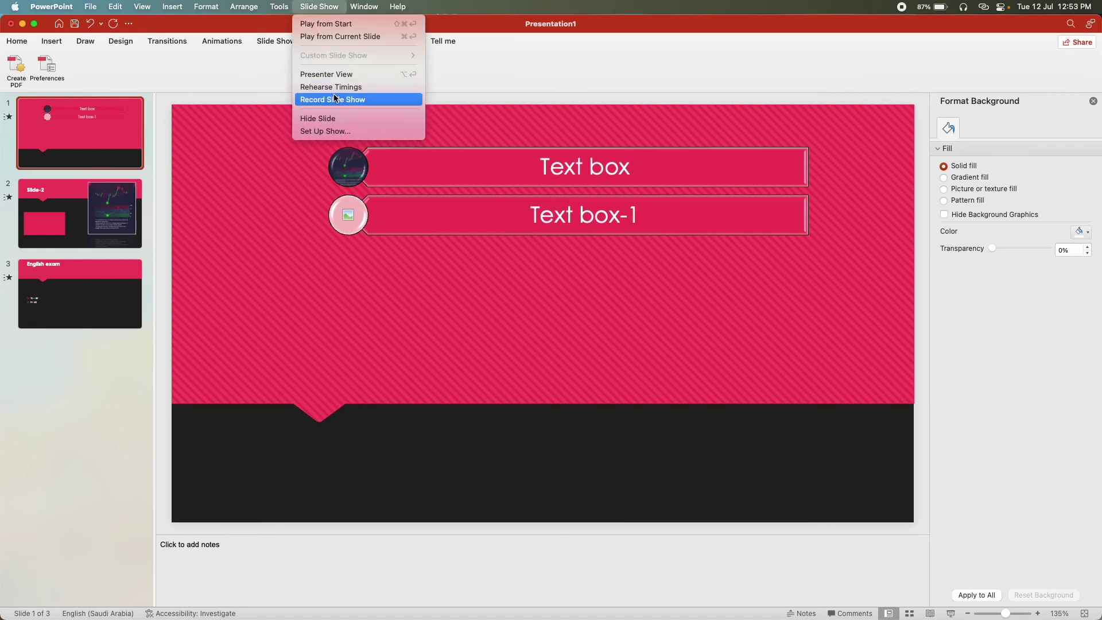
pyautogui.click(226, 83)
pyautogui.click(21, 42)
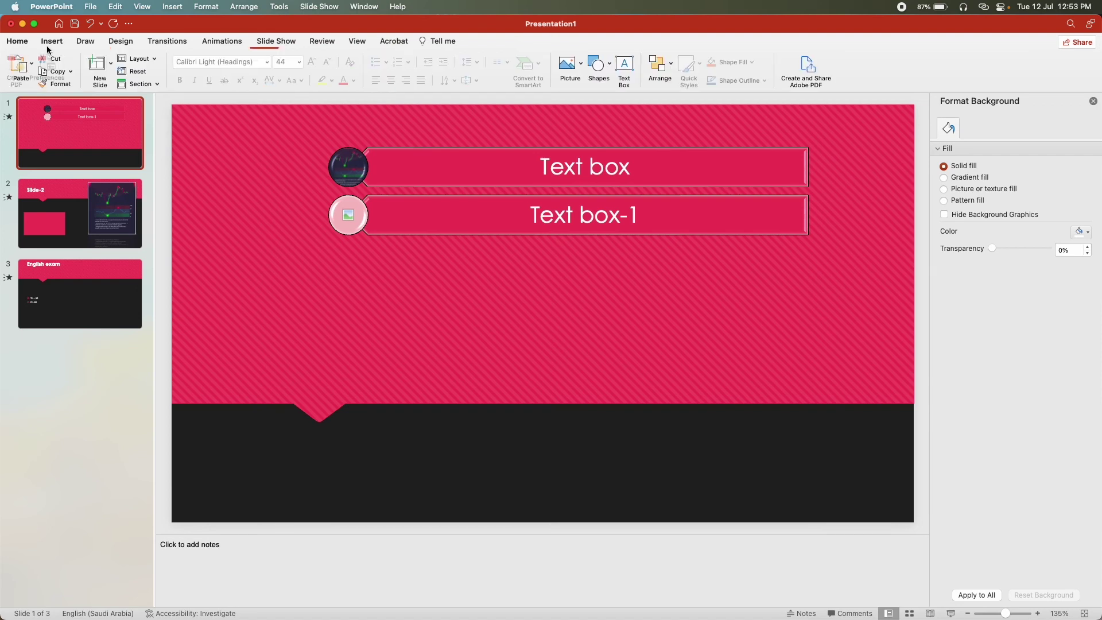
# Export the deck to Downloads as Presentation1.mov in MOV format at Presentation Quality
pyautogui.click(91, 6)
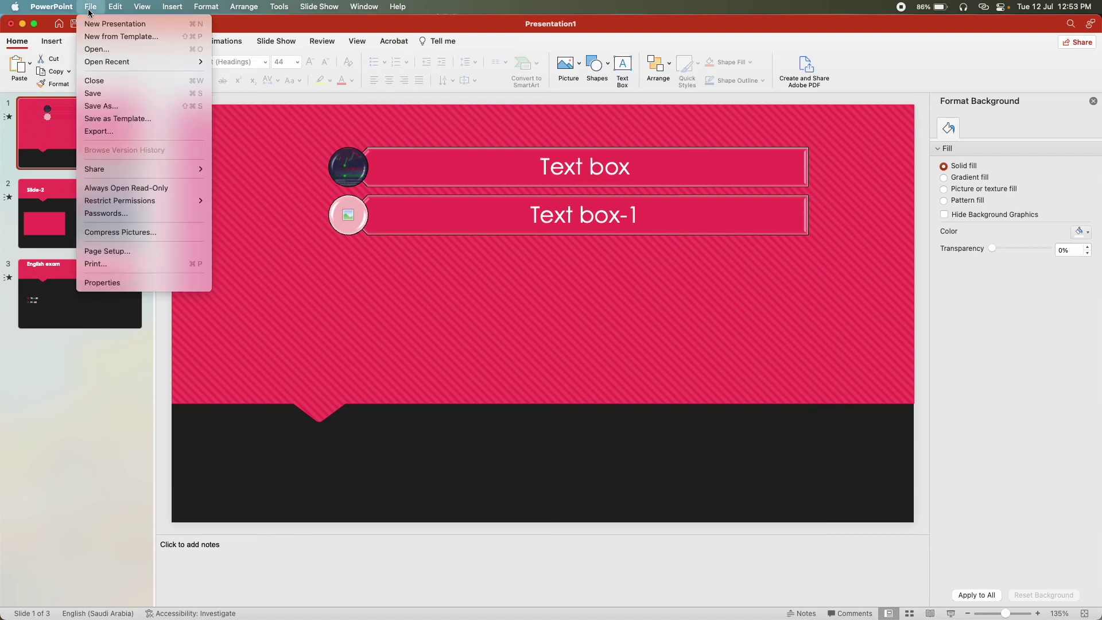
pyautogui.click(211, 28)
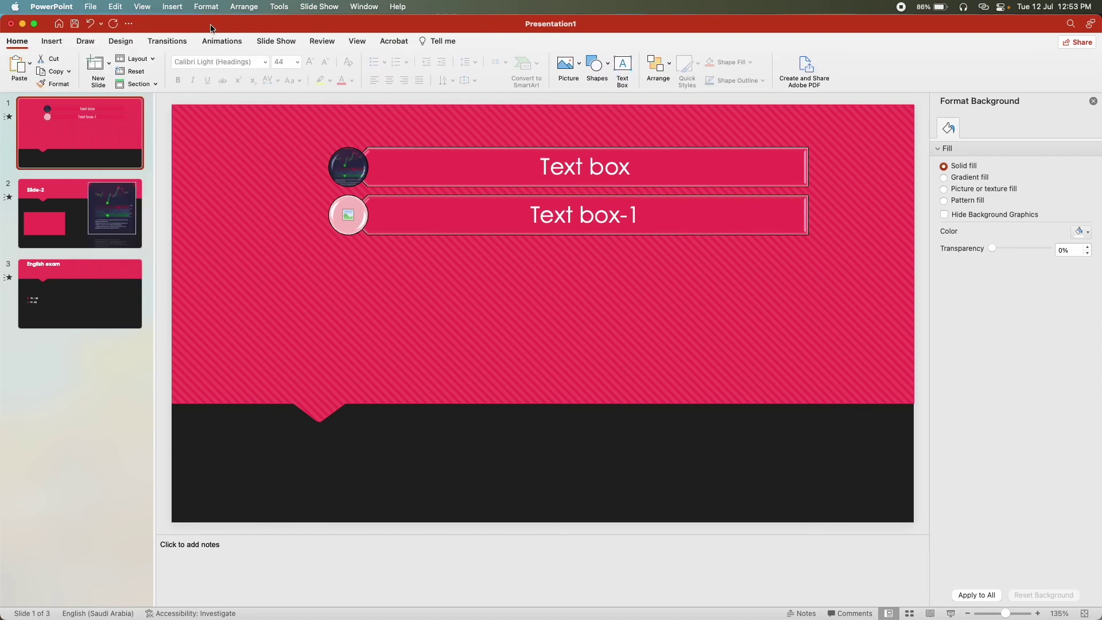
pyautogui.click(93, 8)
pyautogui.click(99, 131)
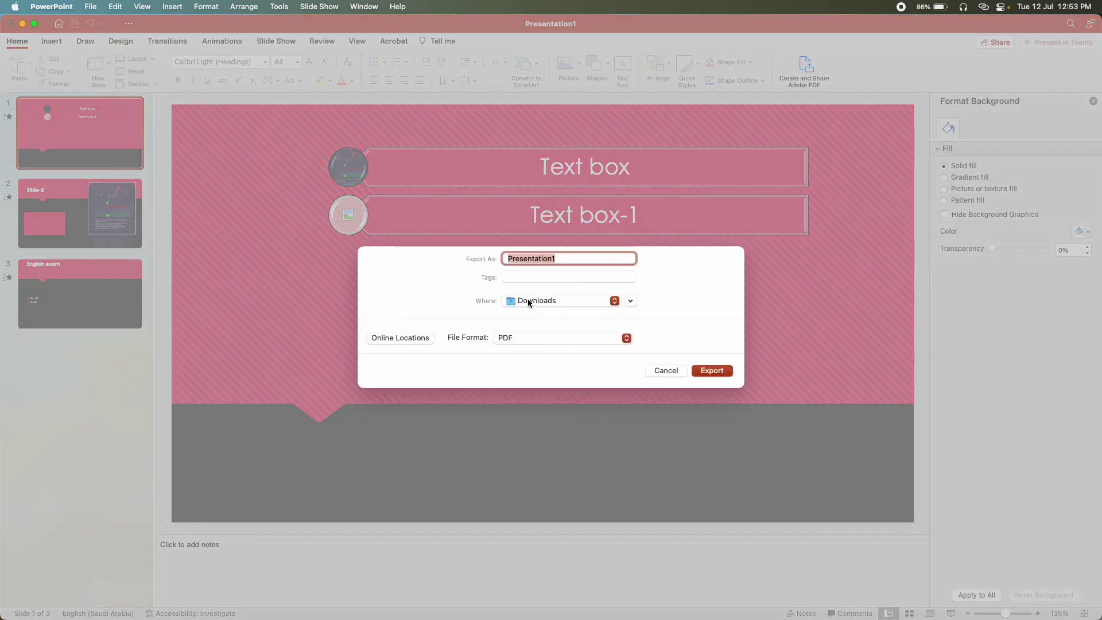
pyautogui.click(548, 339)
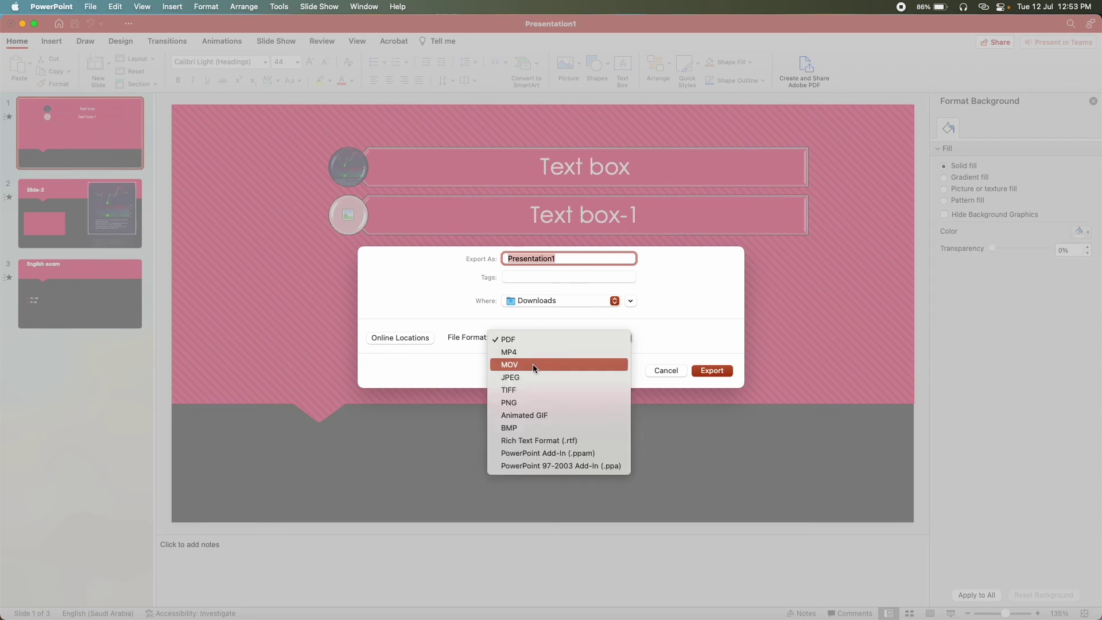
pyautogui.click(533, 364)
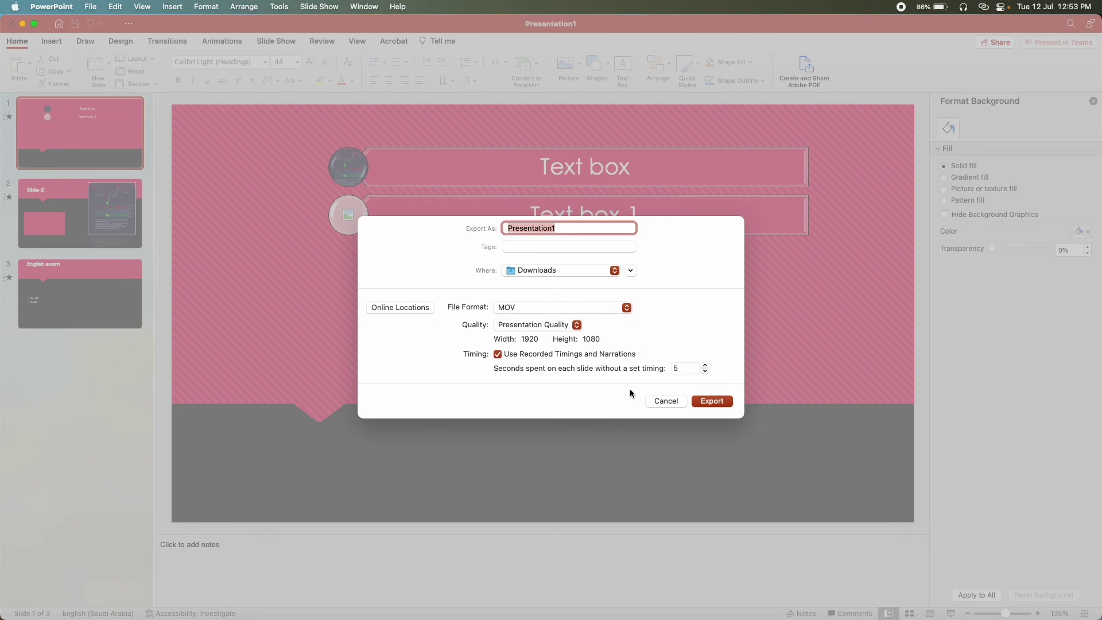
pyautogui.click(548, 327)
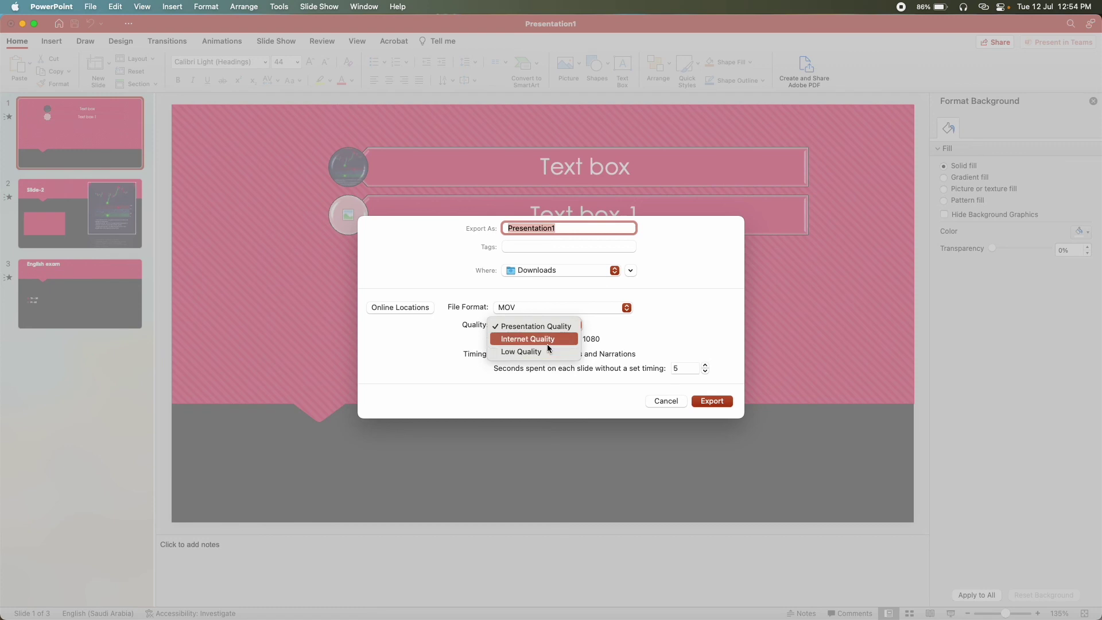
pyautogui.press('Escape')
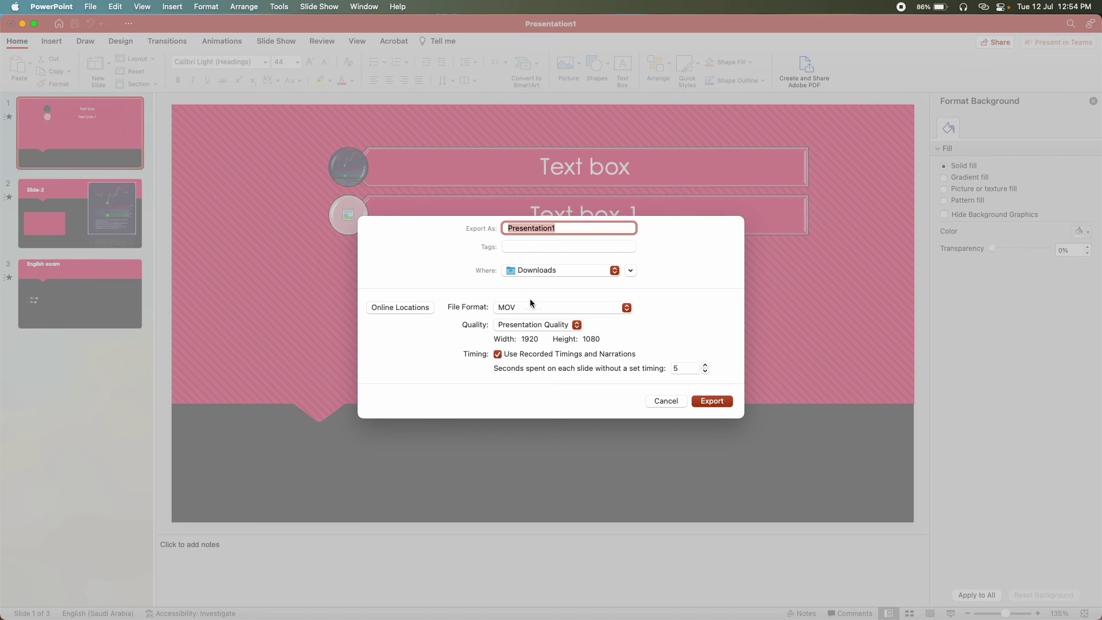
pyautogui.click(726, 404)
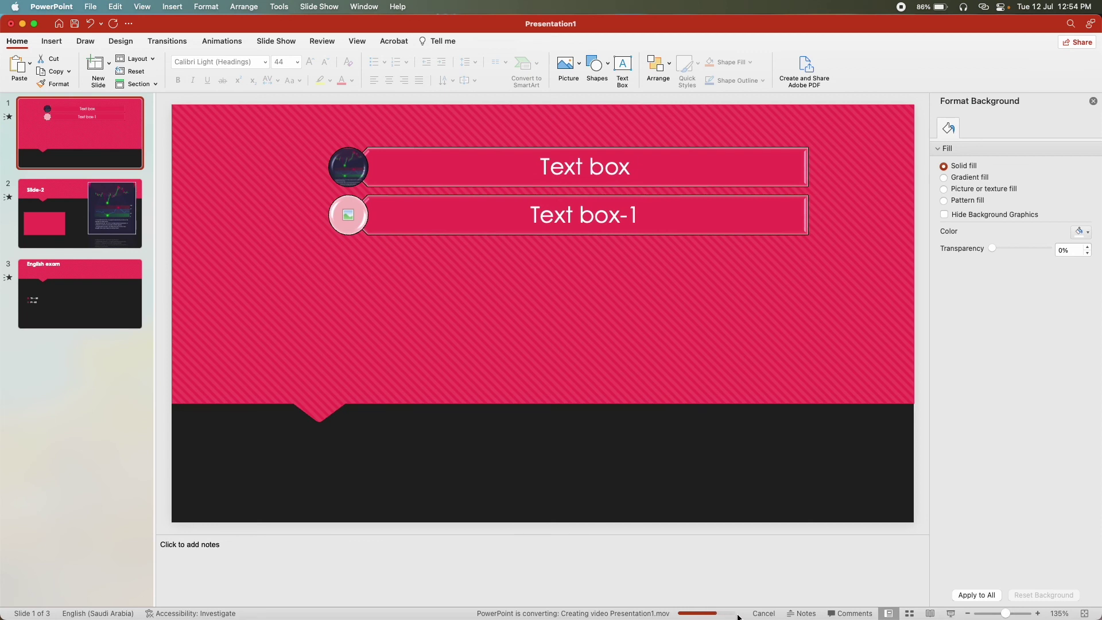
pyautogui.click(764, 614)
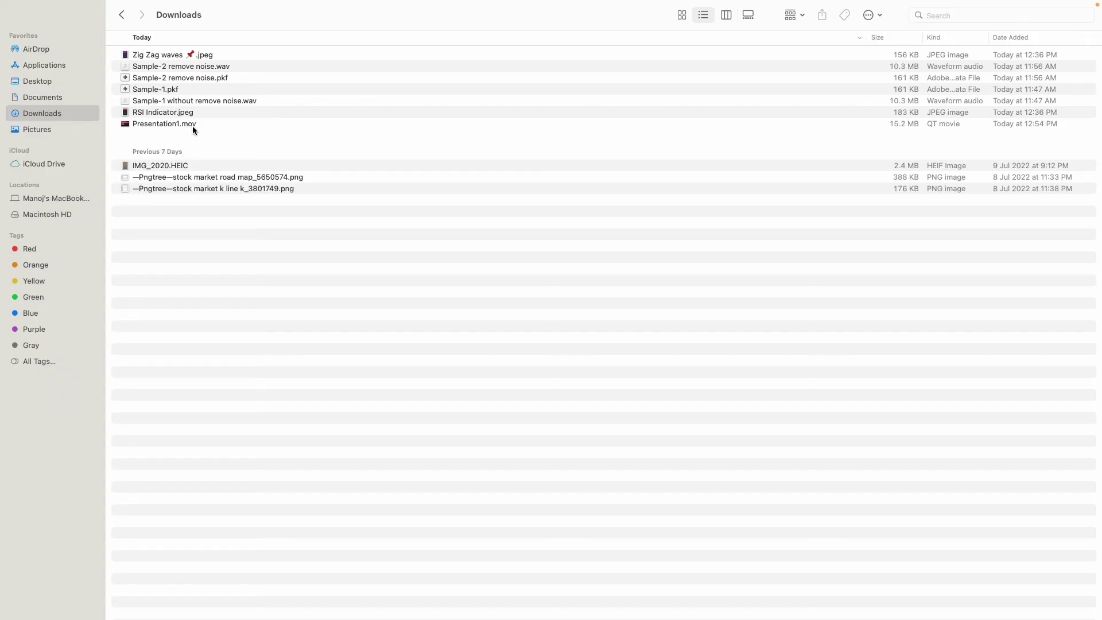
# Select Presentation1.mov in Downloads and play it in Quick Look through the English exam slide
pyautogui.click(191, 126)
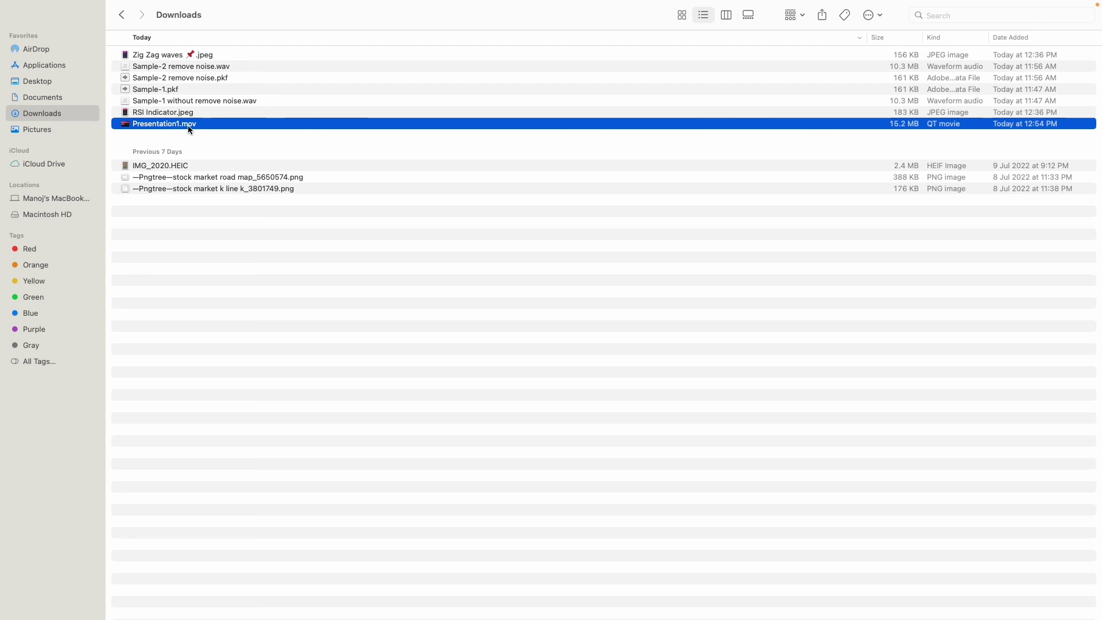
pyautogui.press('space')
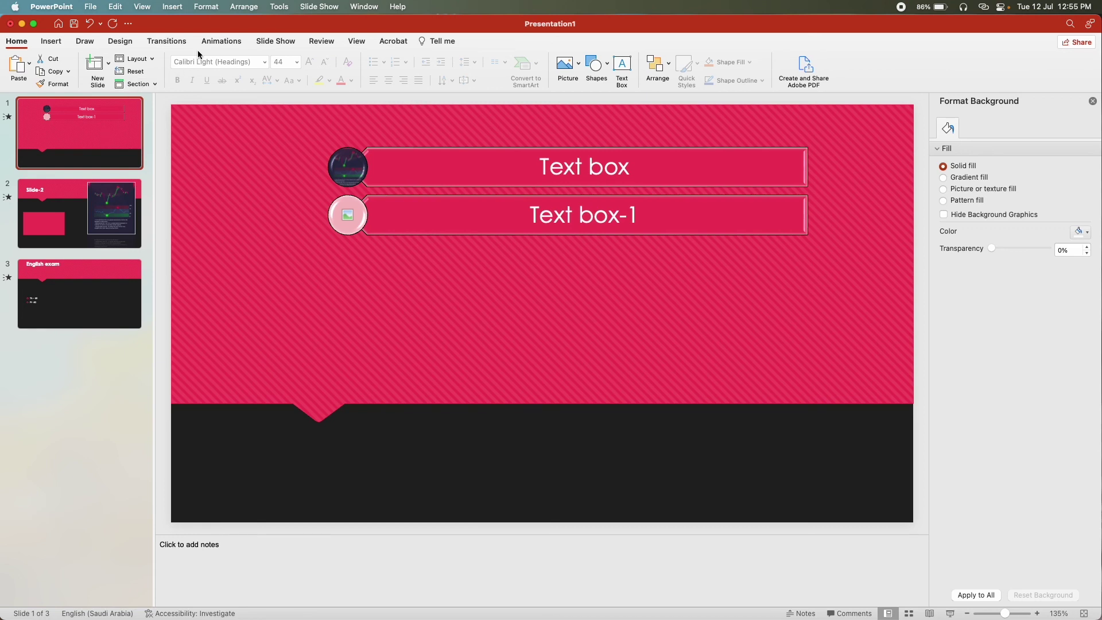
# Try the green and purple variants, then apply the dark purple theme with magenta accents
pyautogui.click(124, 41)
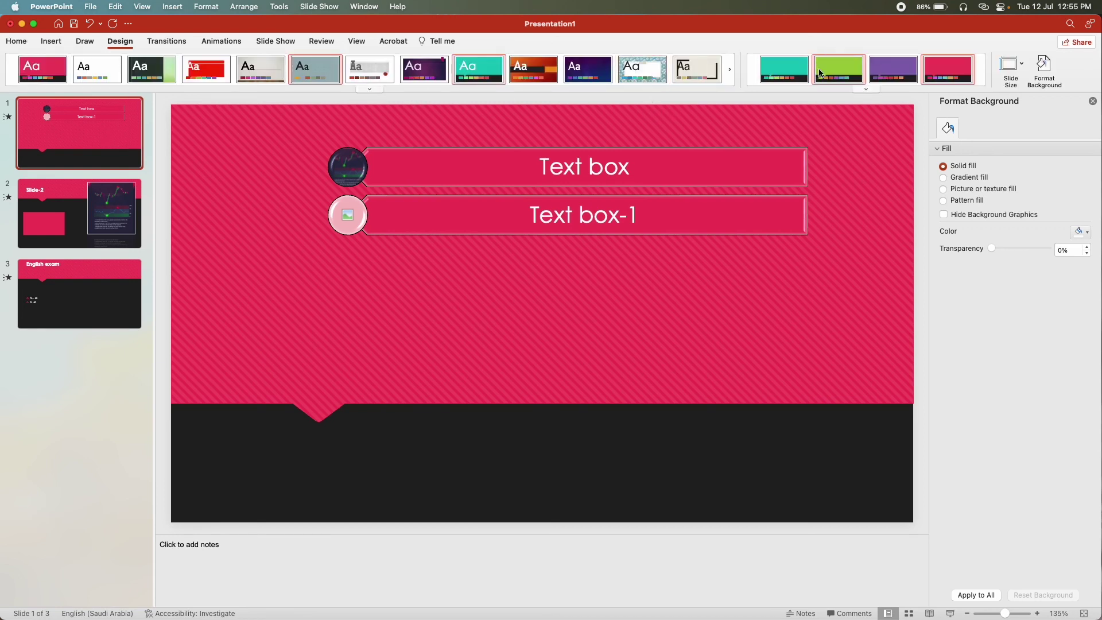
pyautogui.click(849, 72)
pyautogui.click(893, 69)
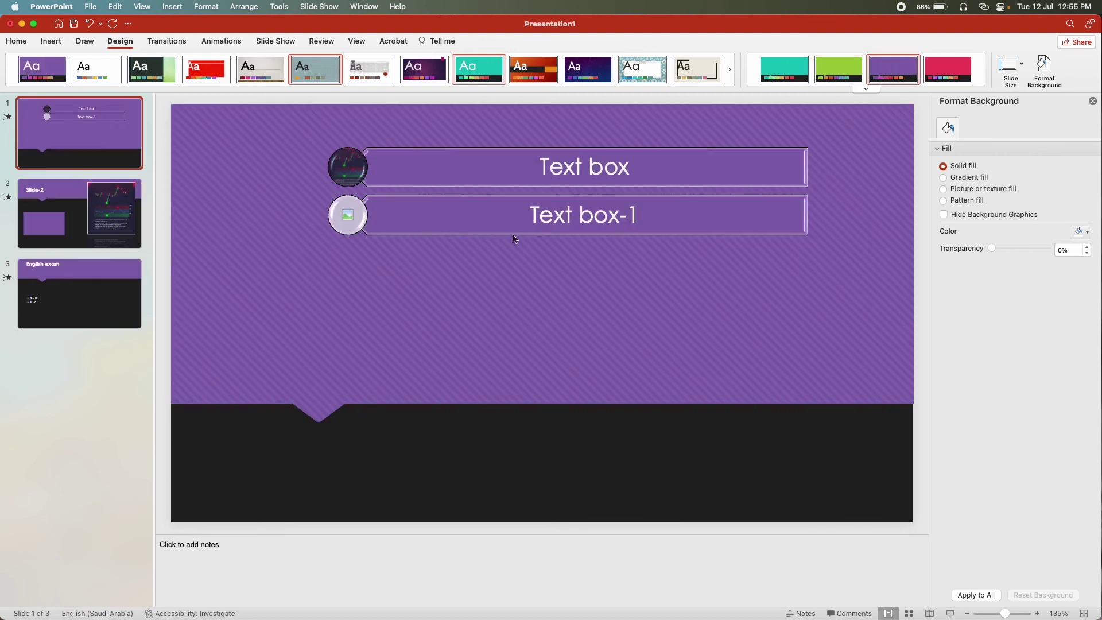
pyautogui.click(425, 69)
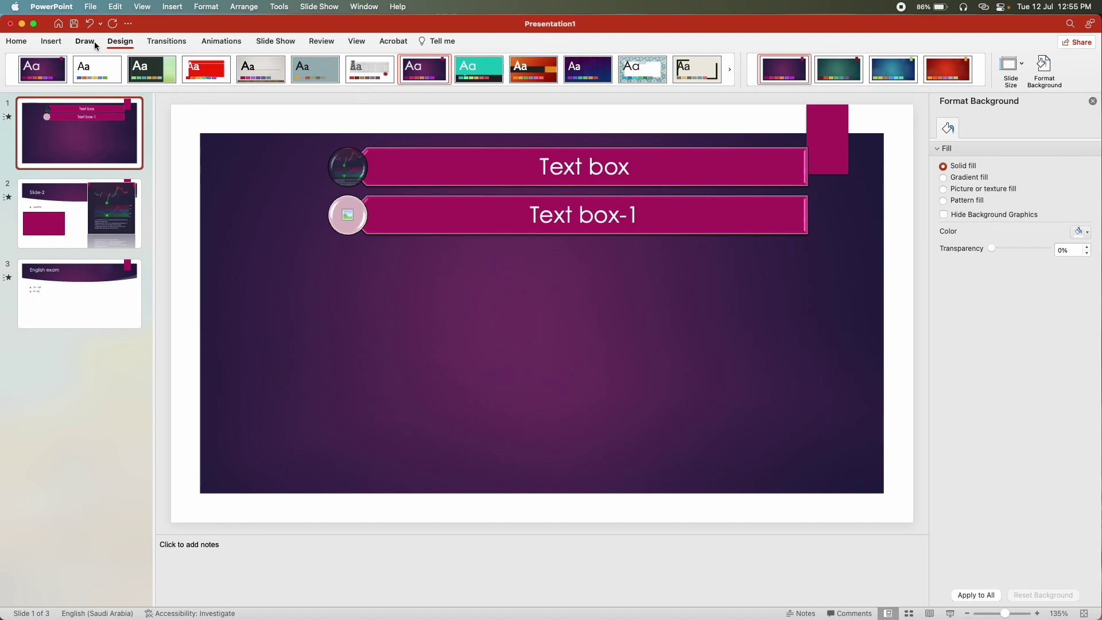
# Open the Audio insertion choices on the Insert tab and dismiss them without adding audio
pyautogui.click(16, 42)
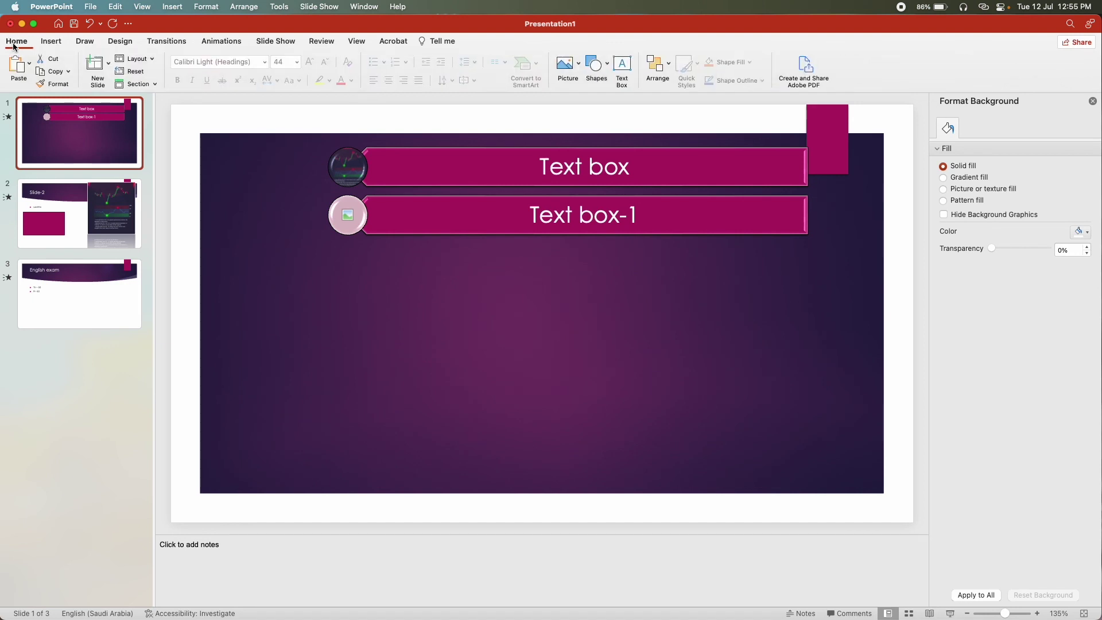
pyautogui.click(51, 42)
pyautogui.click(787, 61)
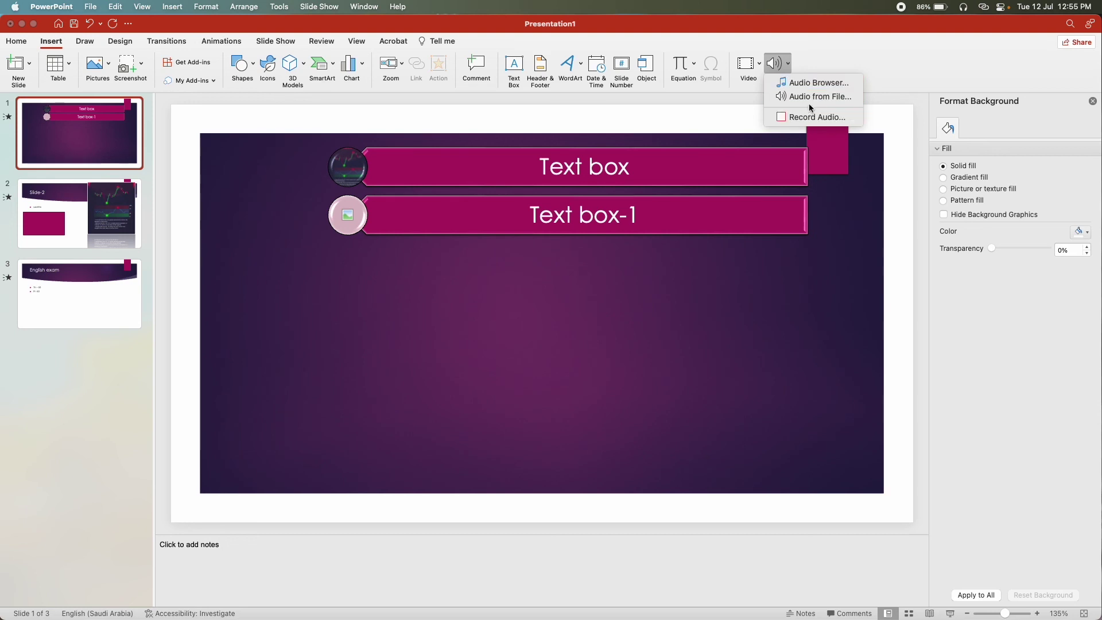
pyautogui.click(761, 67)
pyautogui.click(789, 67)
pyautogui.click(789, 68)
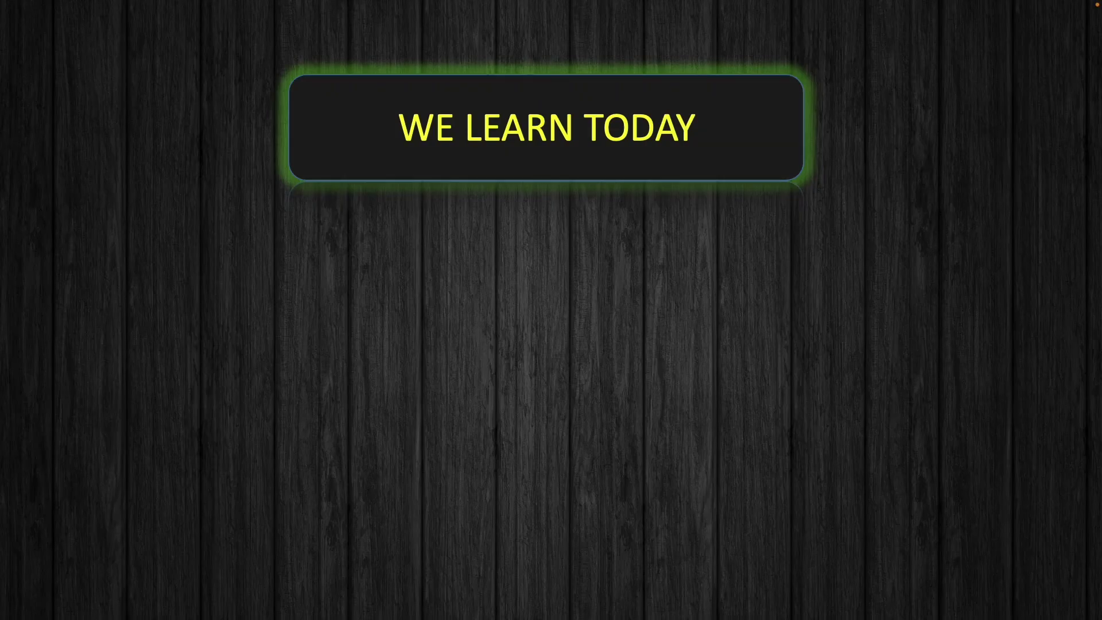